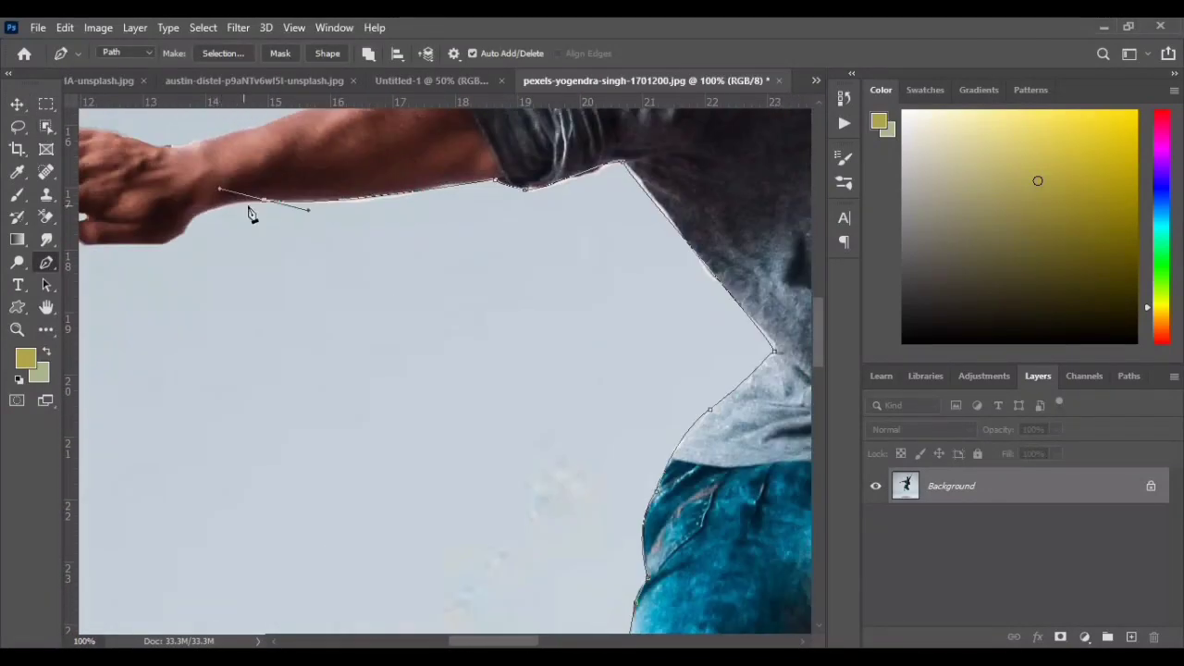
Continue the Pen path around the man's outstretched forearm and hand, and along the shoulder to the neck.
drag(185, 208, 189, 270)
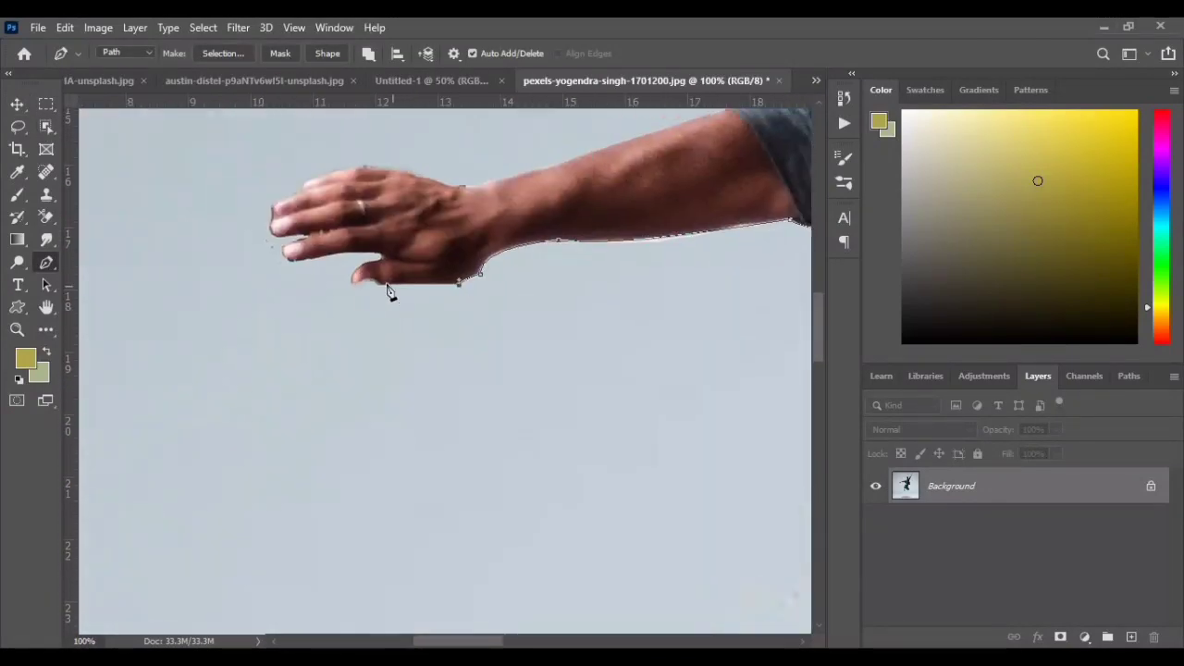
click(357, 277)
click(389, 252)
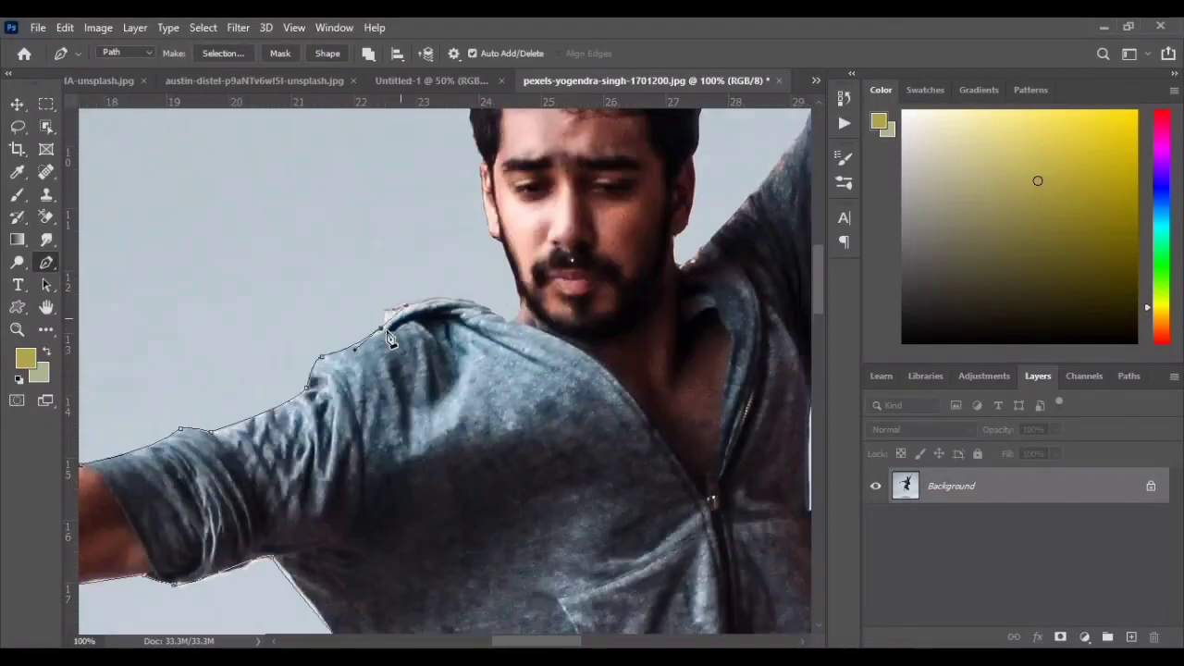
click(520, 310)
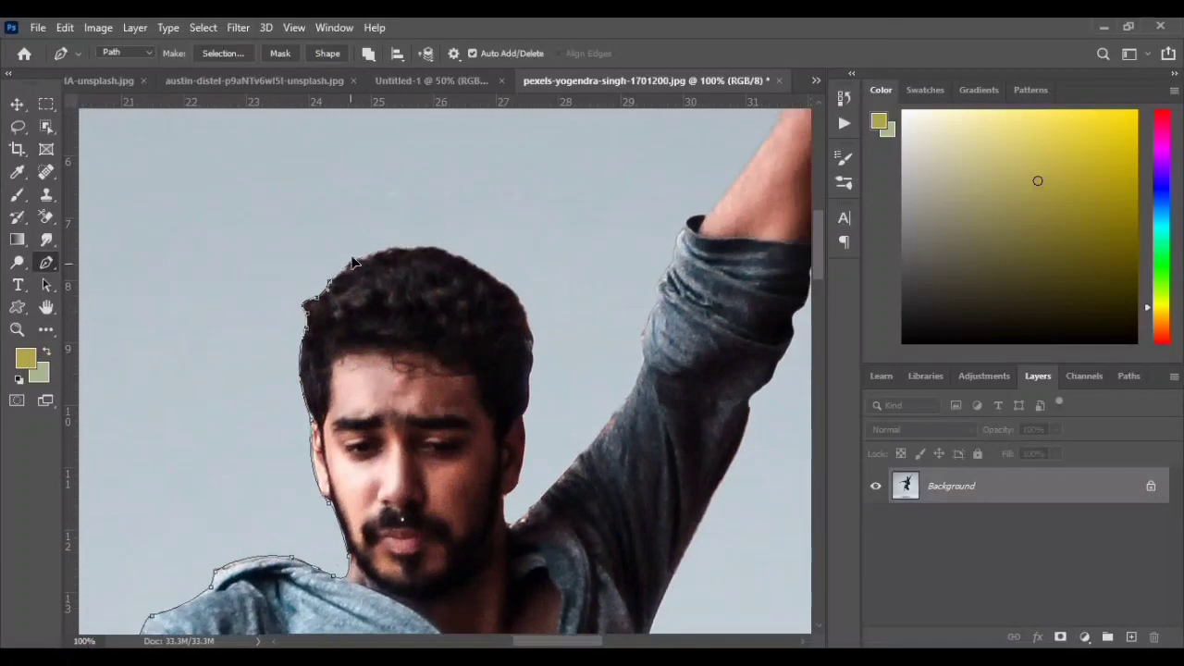
Extend the Pen path over the man's hair and down past the ear to the neck and collar.
click(469, 265)
drag(505, 284, 557, 346)
click(522, 416)
scroll(522, 416, down, 2)
click(505, 371)
click(510, 401)
alt+click(528, 387)
Trace the path up the raised arm from its rolled sleeve, around the fingers and thumb to the wrist.
scroll(650, 237, up, 3)
drag(640, 246, 722, 237)
click(666, 289)
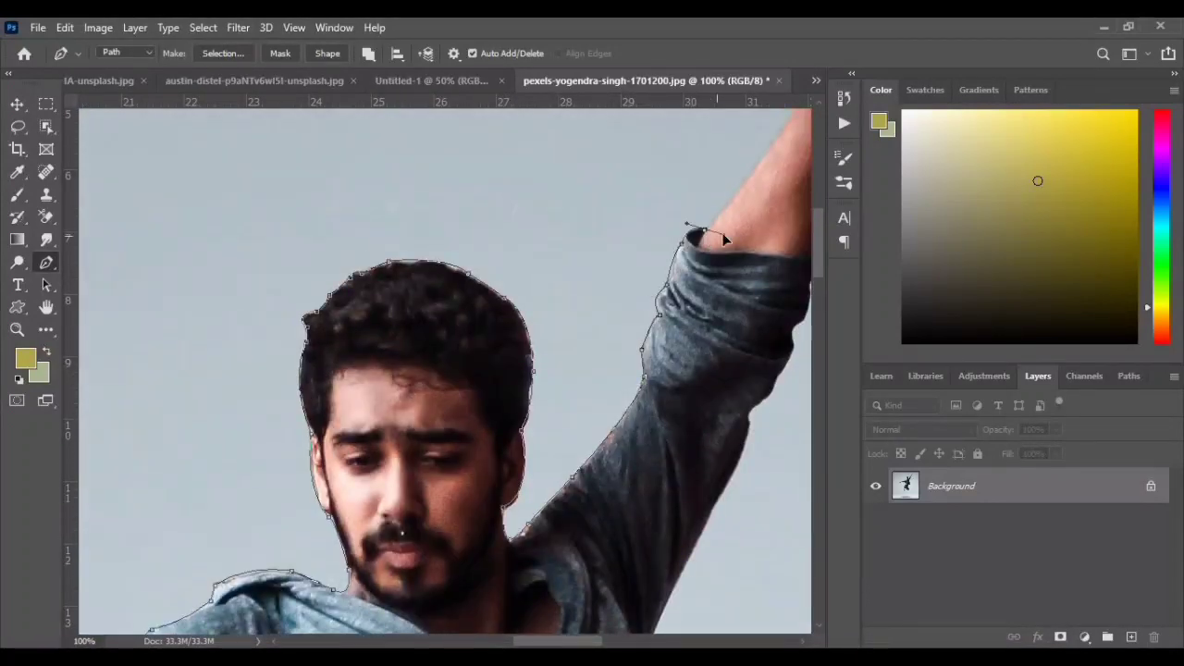
scroll(707, 231, up, 5)
drag(571, 201, 571, 151)
scroll(572, 205, up, 3)
drag(611, 237, 688, 199)
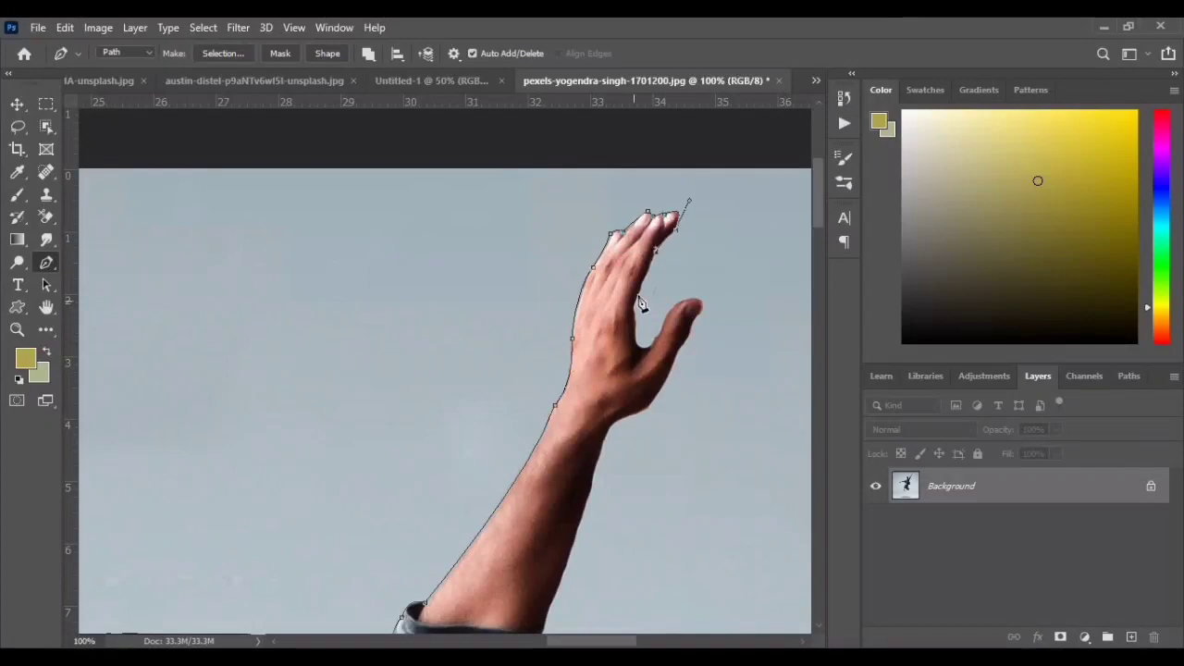
drag(700, 300, 733, 303)
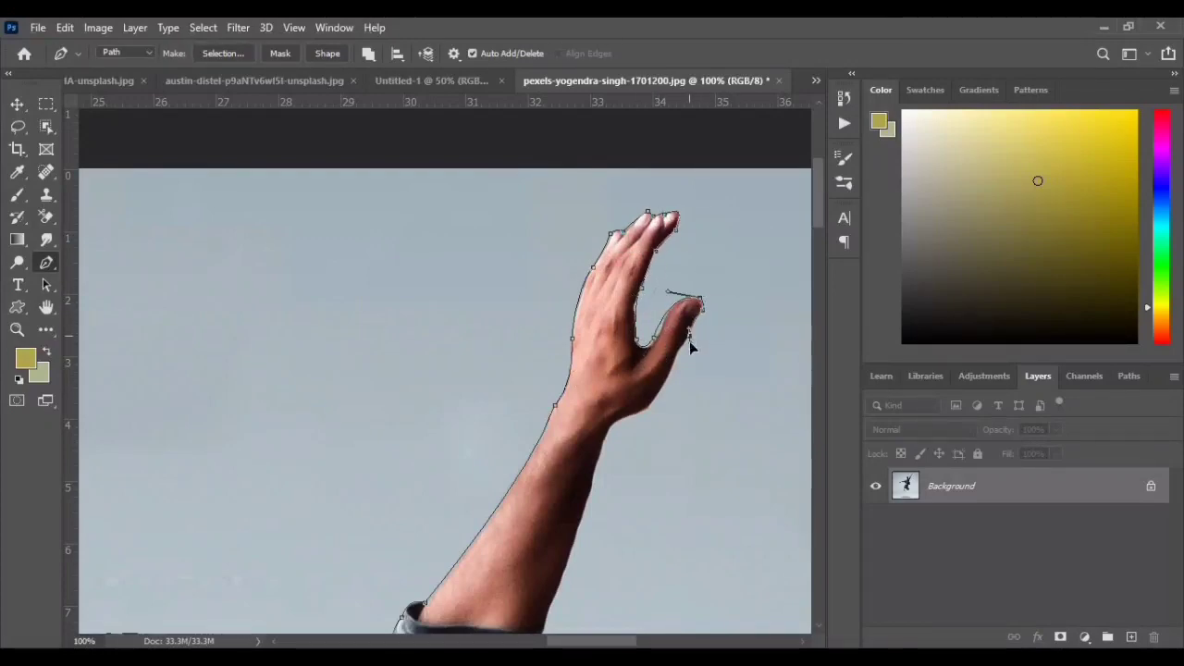
click(648, 408)
click(610, 425)
Trace the path down the outer edge of the raised forearm and its rolled sleeve to the elbow.
scroll(613, 428, down, 7)
drag(530, 310, 537, 333)
click(527, 343)
click(515, 375)
scroll(516, 376, down, 3)
drag(472, 303, 476, 315)
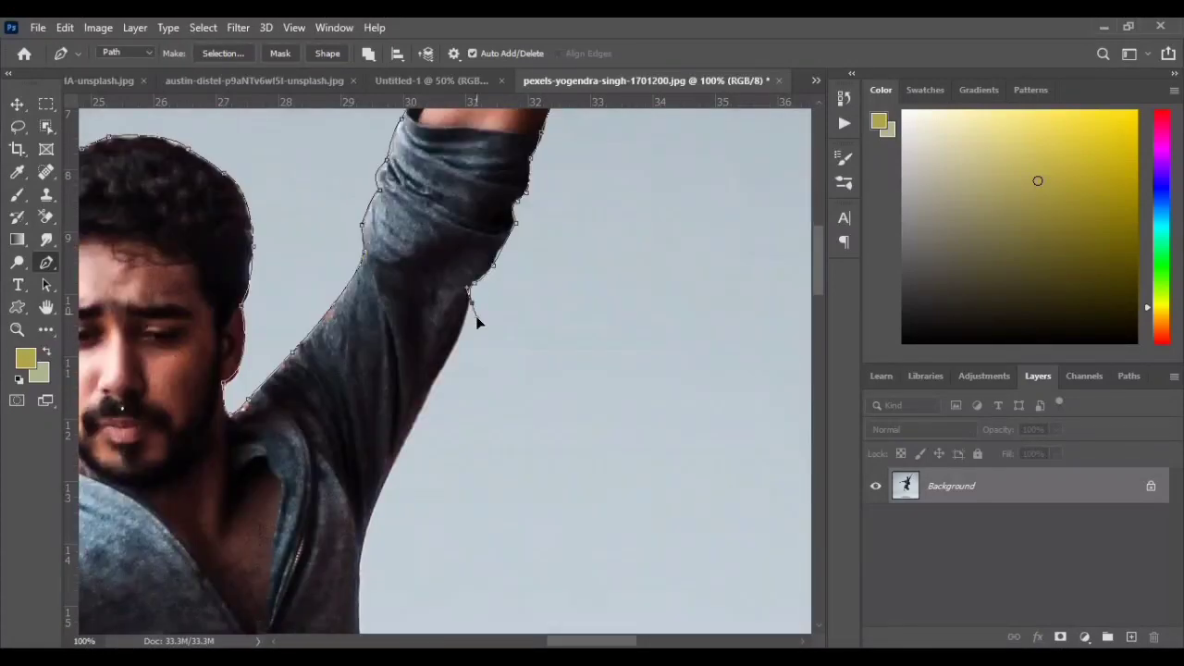
Continue the path down the side of the shirt and around its lower hem to the waist.
scroll(475, 316, down, 5)
drag(616, 228, 621, 236)
scroll(620, 237, down, 4)
drag(562, 435, 589, 461)
scroll(566, 449, down, 6)
scroll(588, 467, down, 5)
drag(597, 415, 613, 476)
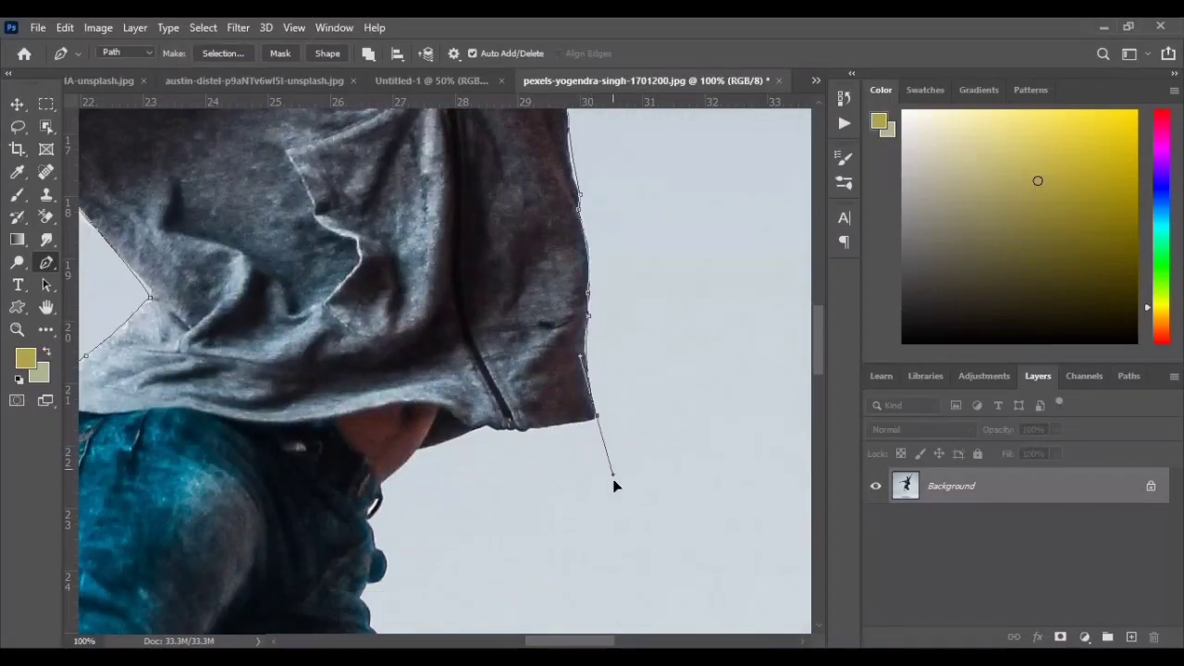
click(523, 430)
click(421, 449)
Trace the path around the jeans and knee and along the front foot to finish the man's outline.
scroll(422, 452, down, 5)
scroll(380, 384, down, 1)
drag(368, 412, 329, 415)
click(371, 455)
scroll(372, 459, down, 6)
drag(430, 384, 413, 458)
scroll(431, 409, down, 4)
drag(279, 393, 153, 301)
click(107, 248)
scroll(106, 233, left, 7)
click(507, 225)
drag(512, 318, 512, 346)
scroll(504, 351, down, 2)
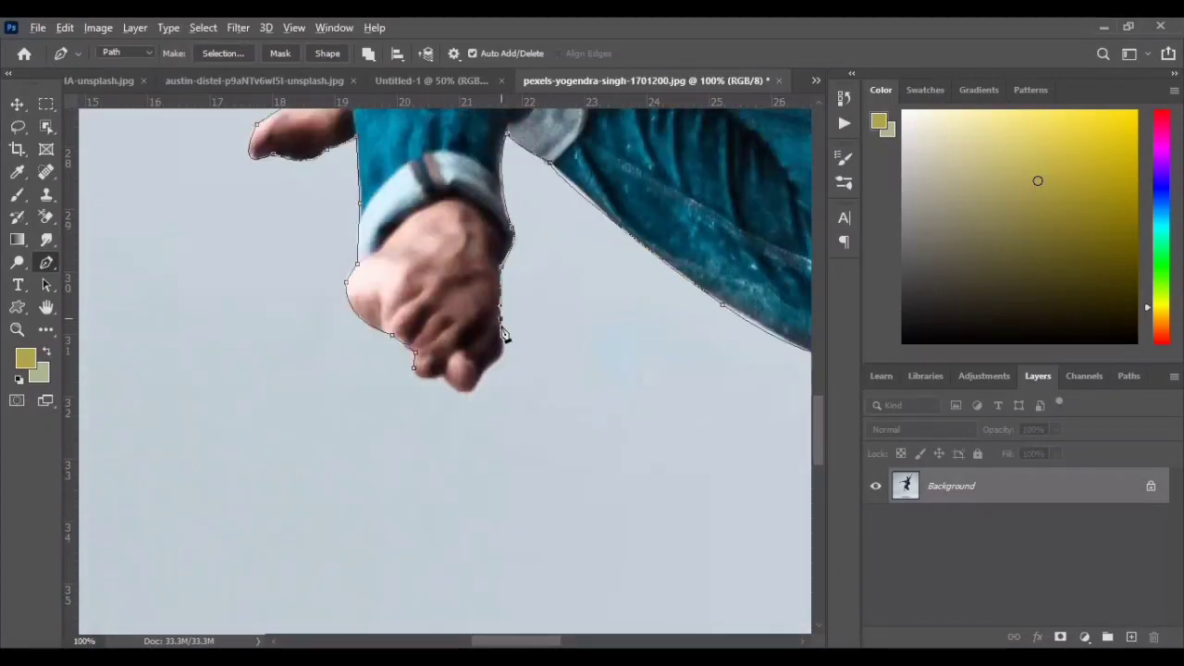
Convert the path to a new anti-aliased selection with a feather radius of 0 pixels and copy it to a new layer.
key(ctrl+minus)
key(ctrl+minus)
key(ctrl+minus)
key(ctrl+minus)
key(ctrl+minus)
key(ctrl+minus)
right_click(456, 266)
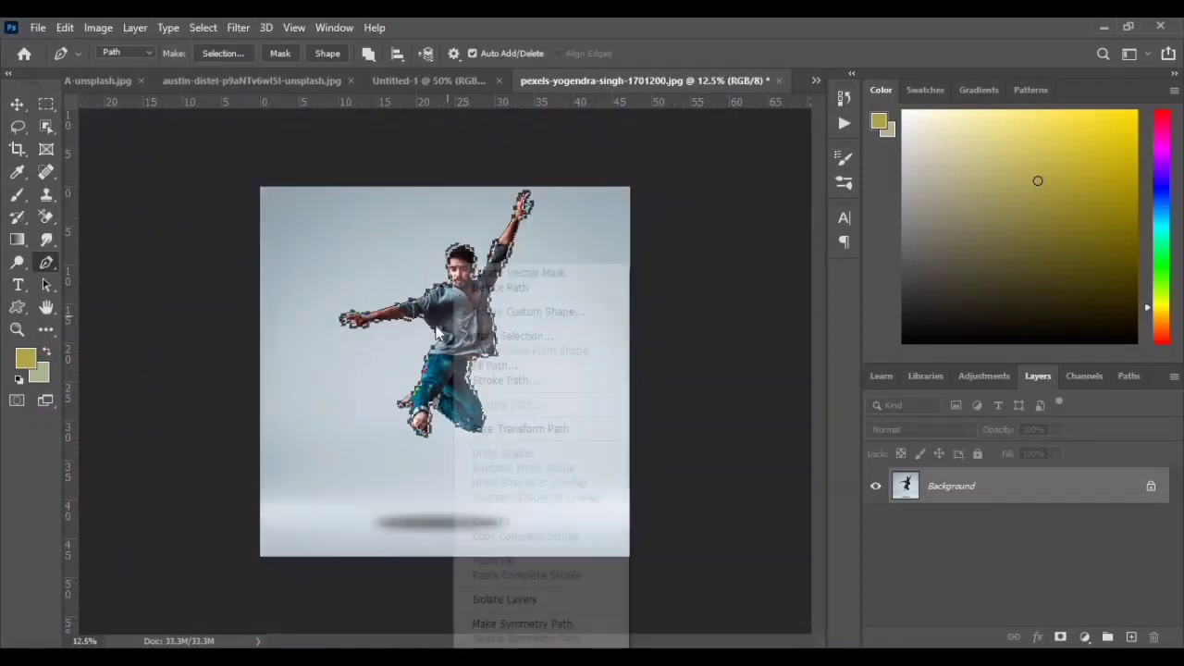
click(521, 340)
text(00)
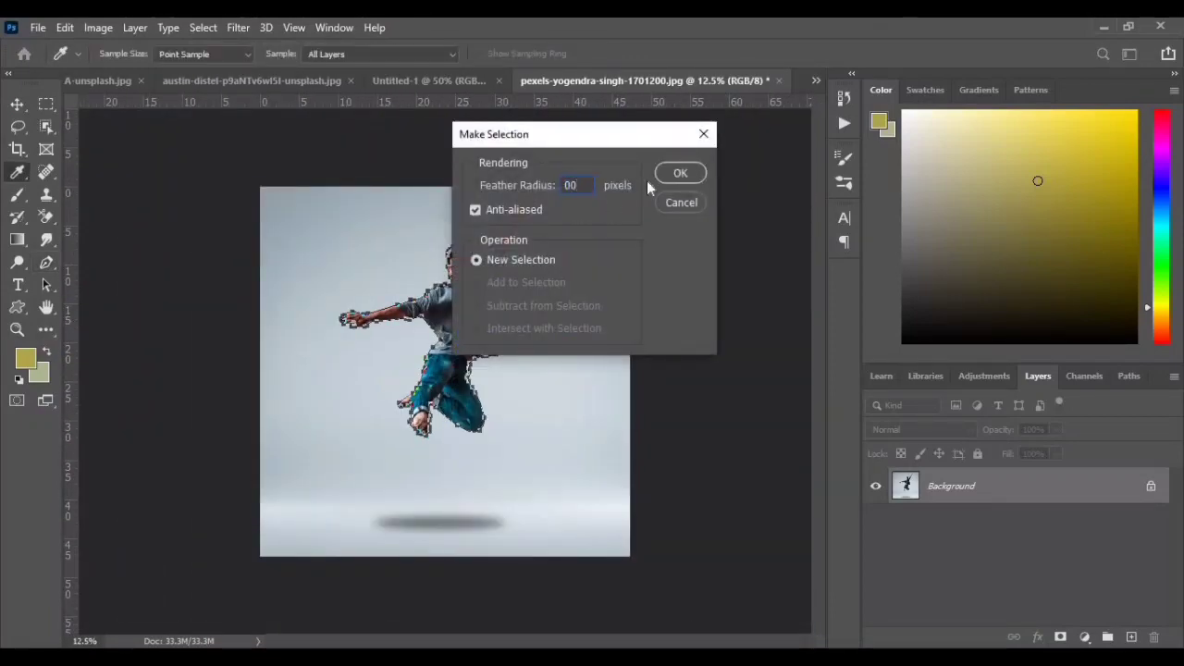
key(Return)
key(ctrl+j)
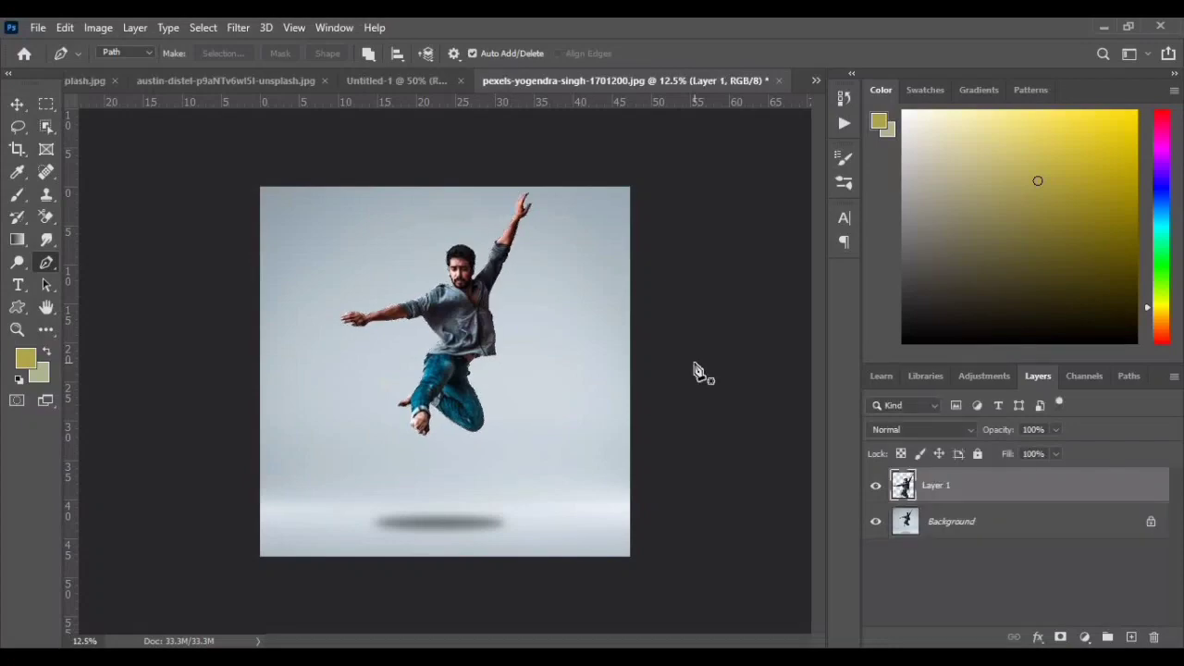
Move the man's cutout into the Untitled-1 document and convert its layer to a smart object.
click(876, 522)
click(875, 521)
key(v)
drag(518, 319, 479, 374)
right_click(1037, 486)
click(908, 260)
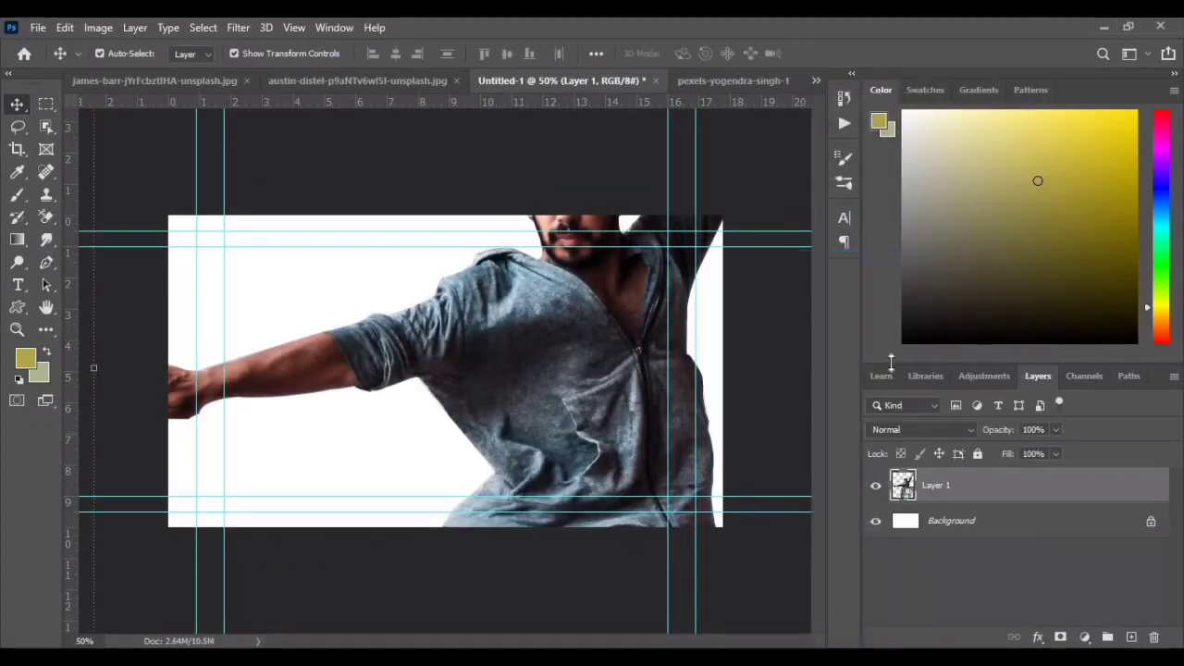
Scale the man's cutout proportionally to 29.69% so that the whole figure fits inside the canvas.
key(ctrl+minus)
key(ctrl+minus)
key(ctrl+minus)
key(ctrl+minus)
drag(535, 298, 508, 346)
key(ctrl+plus)
key(ctrl+plus)
key(ctrl+plus)
key(ctrl+plus)
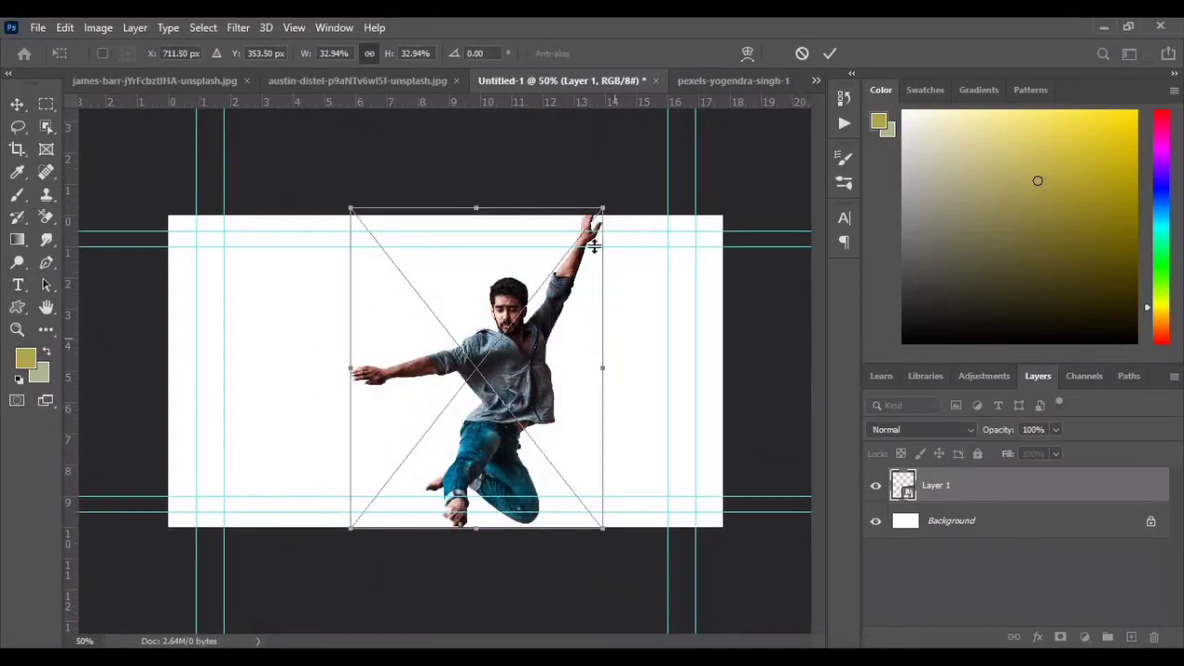
drag(602, 210, 589, 224)
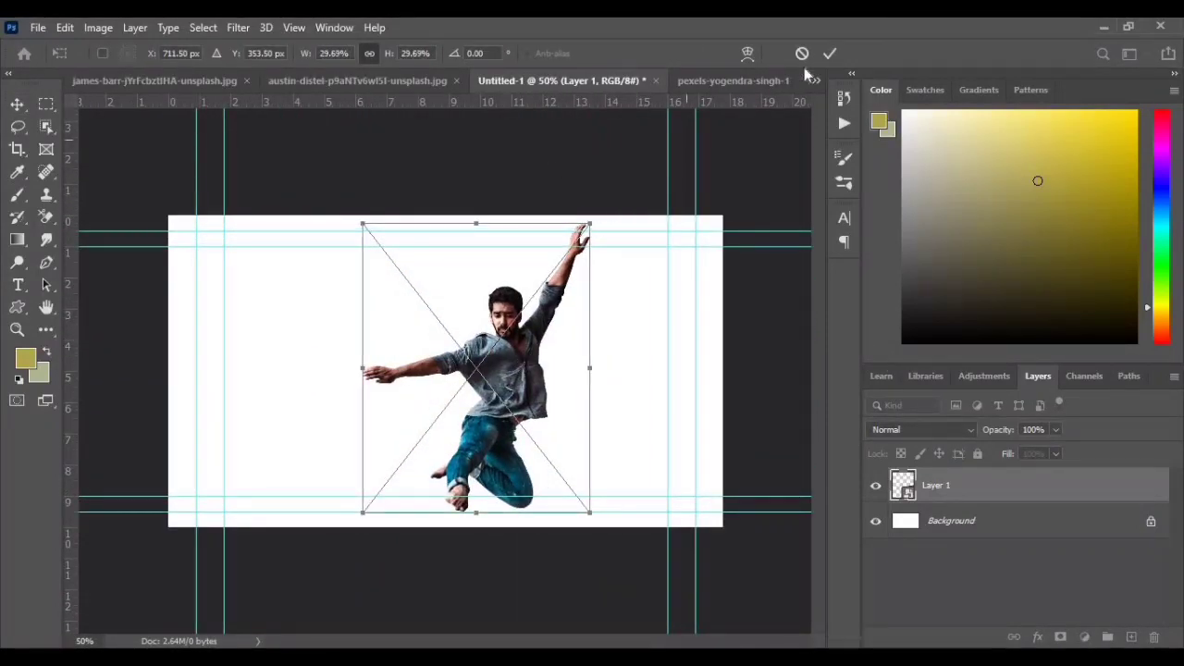
key(Return)
Centre the man's cutout horizontally on the canvas and clear the selection.
key(ctrl+a)
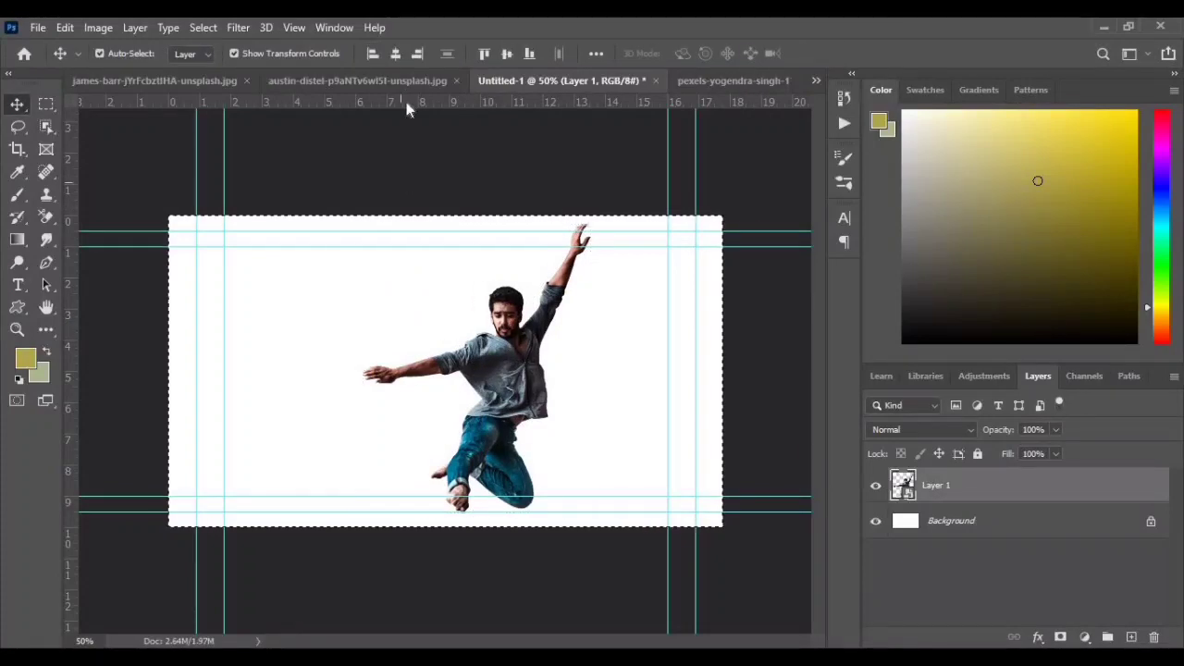
click(396, 54)
key(ctrl+d)
click(597, 341)
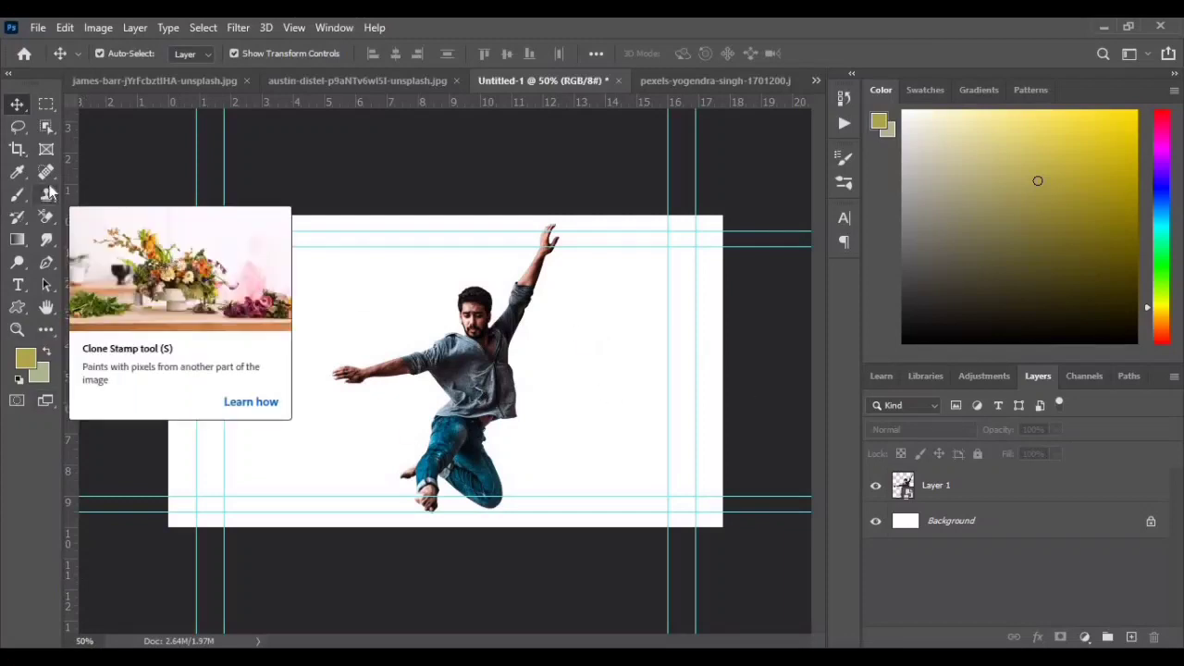
Add a black Solid Color fill layer directly above the Background layer.
click(488, 358)
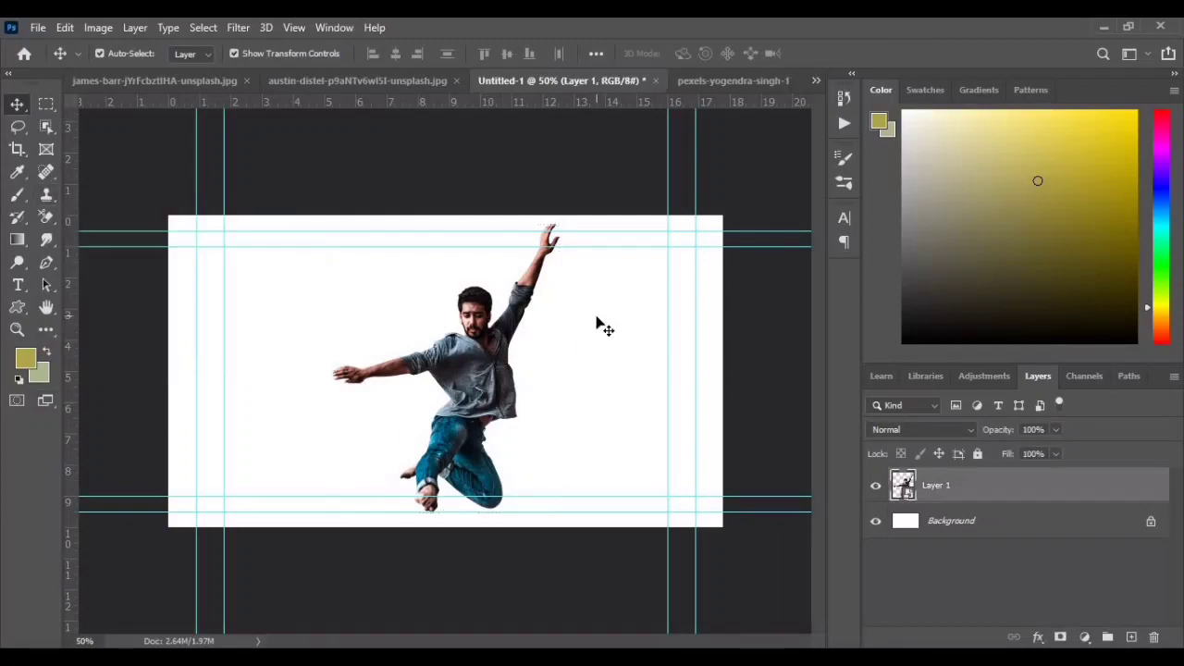
click(597, 326)
click(973, 492)
click(983, 527)
click(1086, 637)
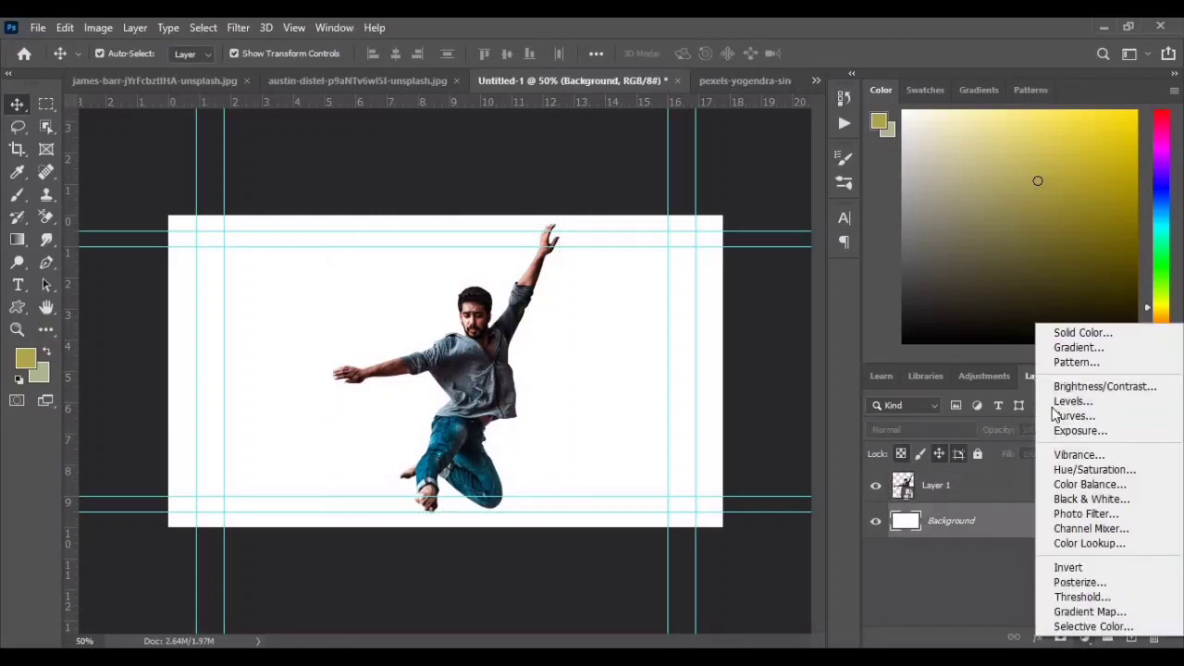
click(1073, 332)
click(801, 500)
click(1115, 298)
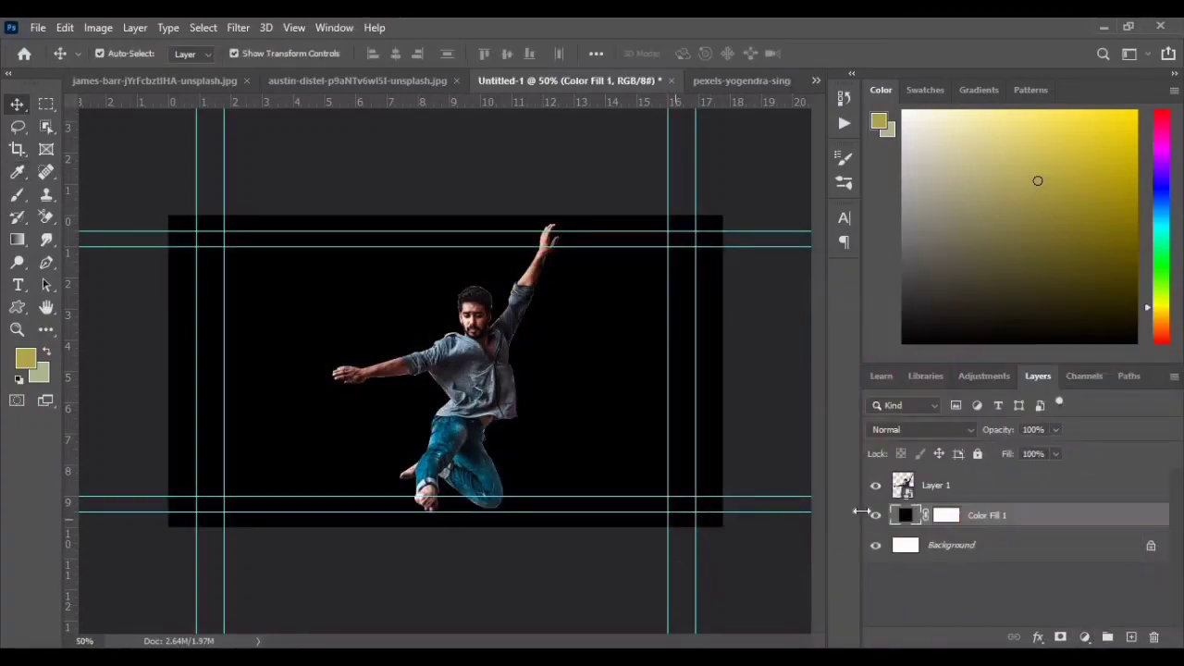
Add a Curves adjustment above the man's layer and pull the middle of its RGB curve slightly down.
click(938, 488)
click(1084, 640)
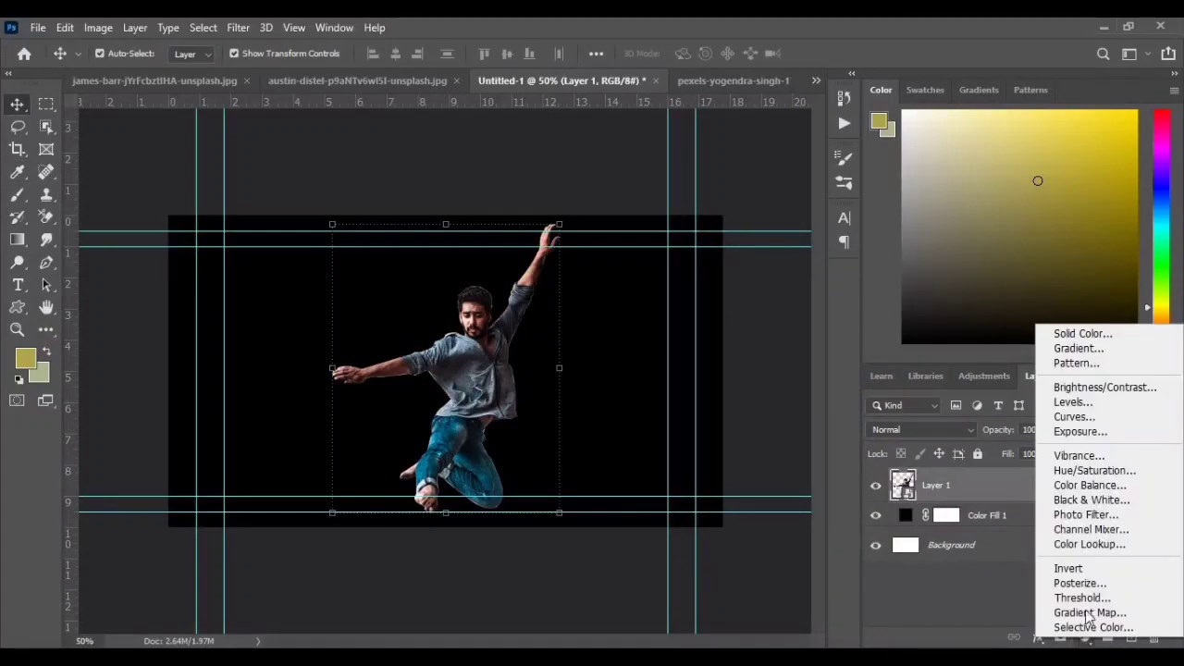
click(1071, 416)
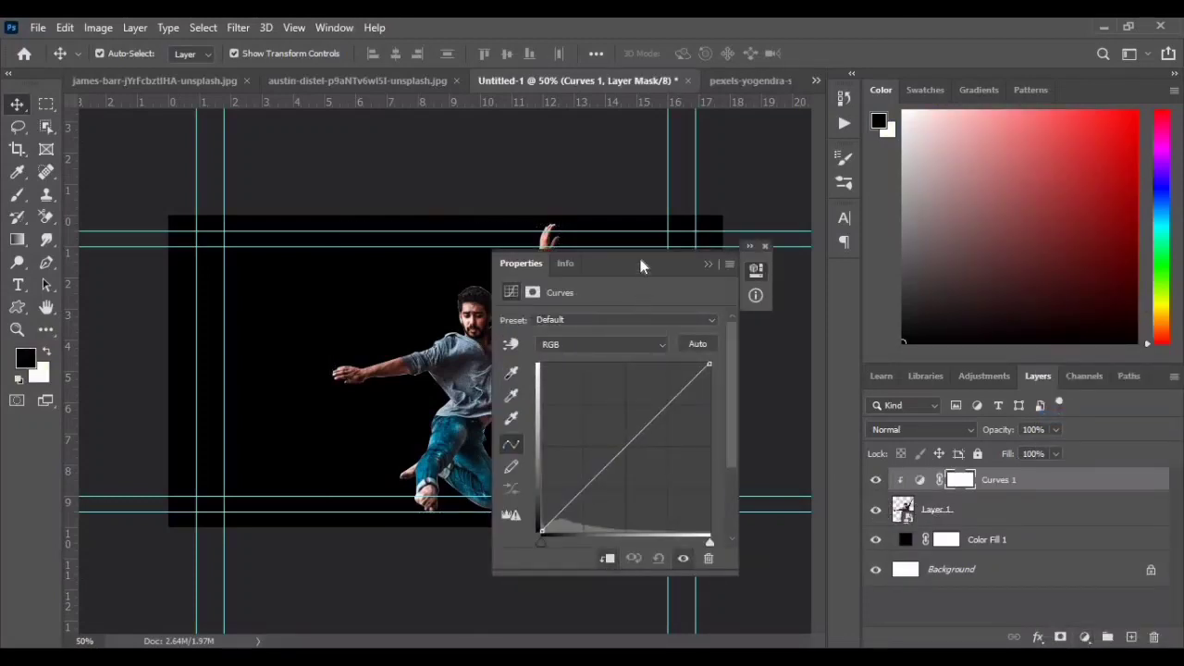
drag(642, 267, 741, 293)
drag(737, 488, 731, 482)
click(815, 274)
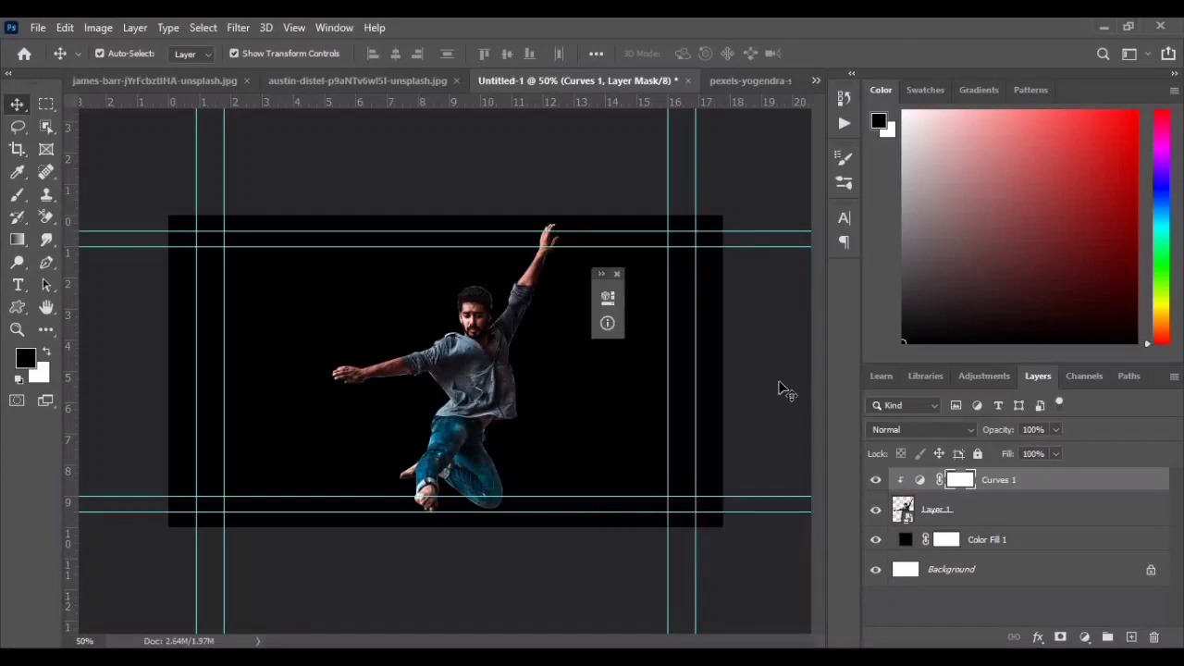
click(876, 541)
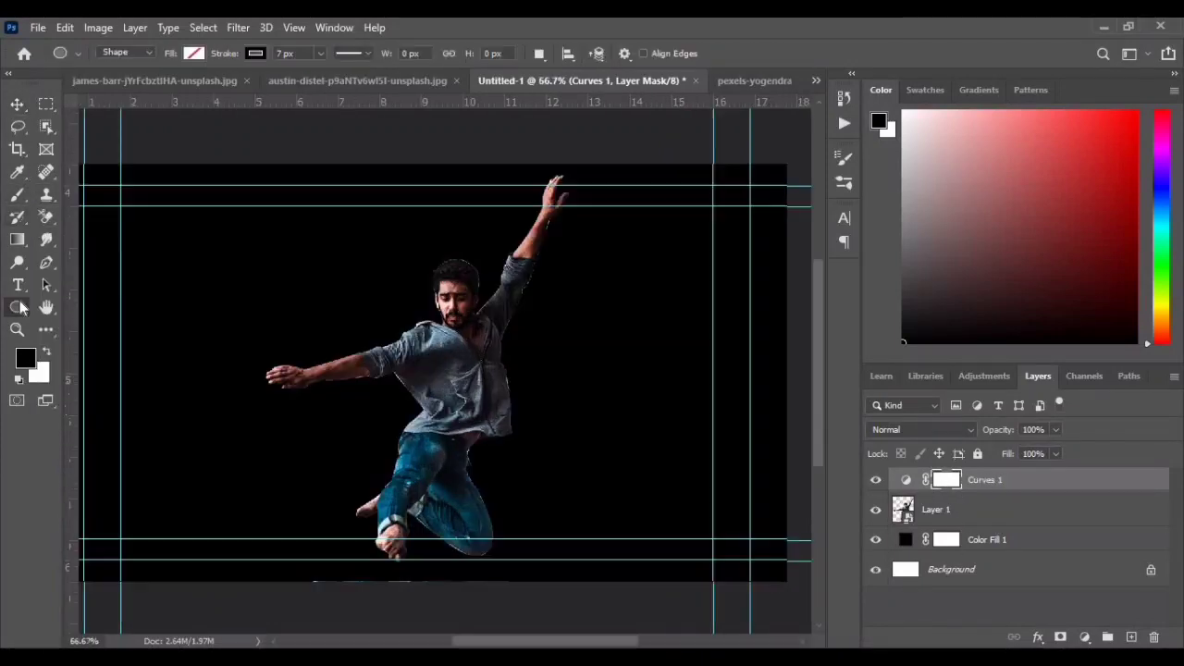
Draw the triangle custom shape over the man's torso, about 375 by 329 px, with no fill and a 7 px stroke.
right_click(17, 307)
click(97, 390)
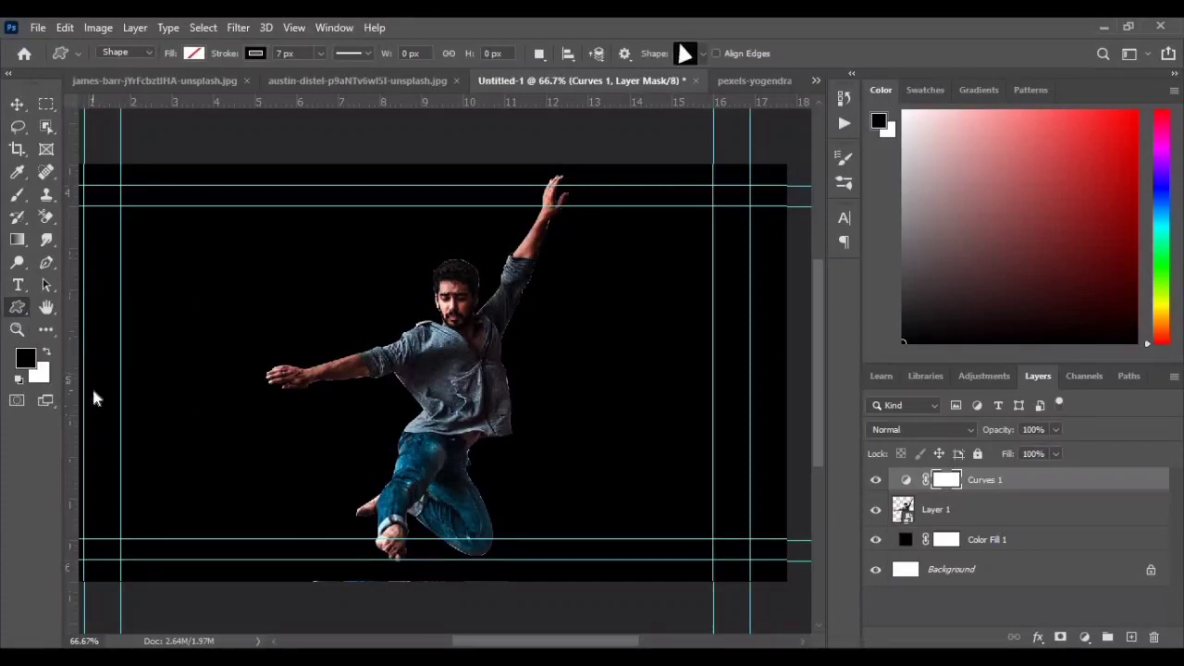
click(686, 54)
scroll(676, 158, down, 3)
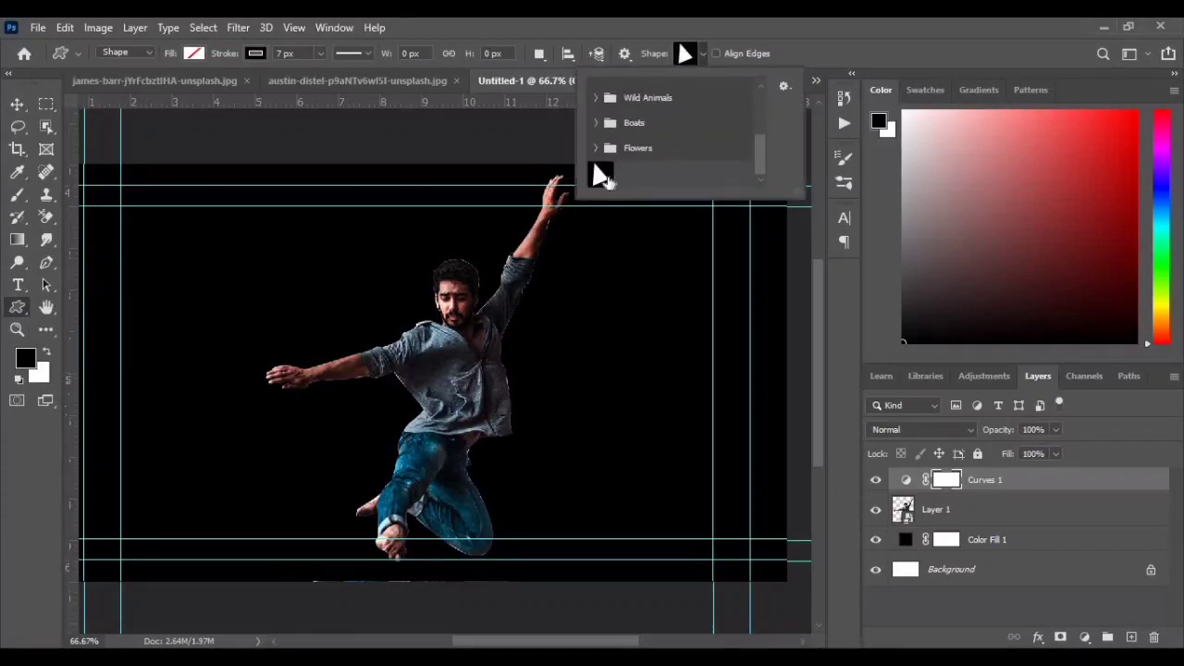
click(601, 174)
drag(352, 285, 555, 478)
Set the triangle's stroke colour to white.
click(255, 52)
click(146, 146)
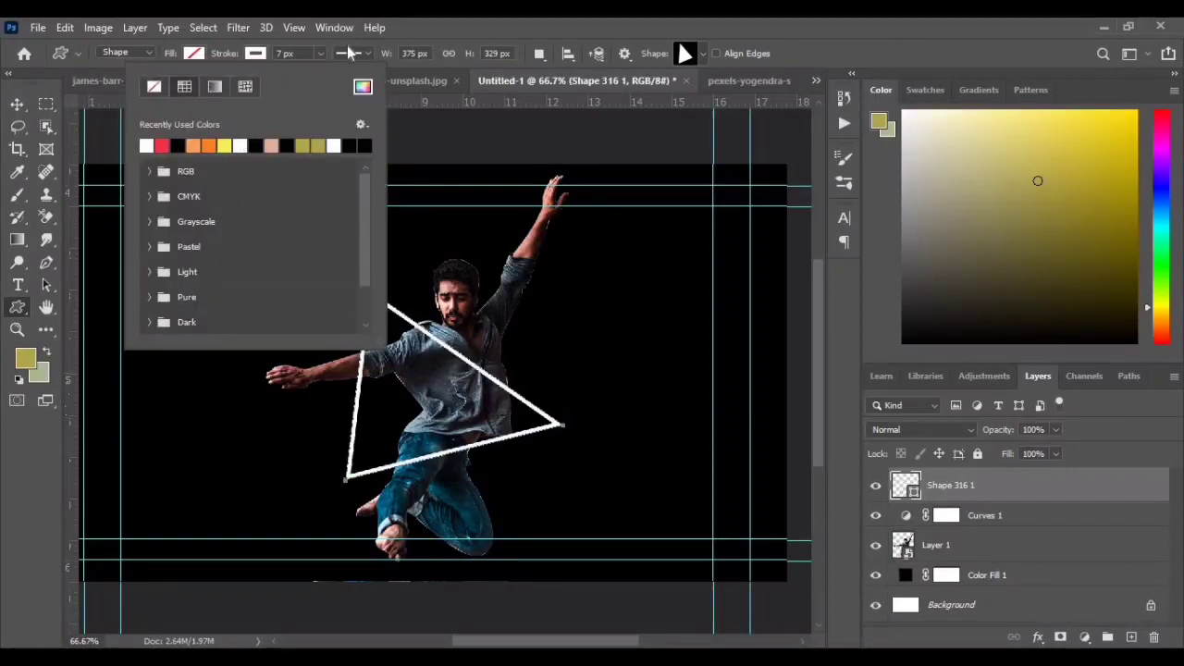
click(499, 27)
click(17, 104)
ctrl+drag(407, 353, 445, 343)
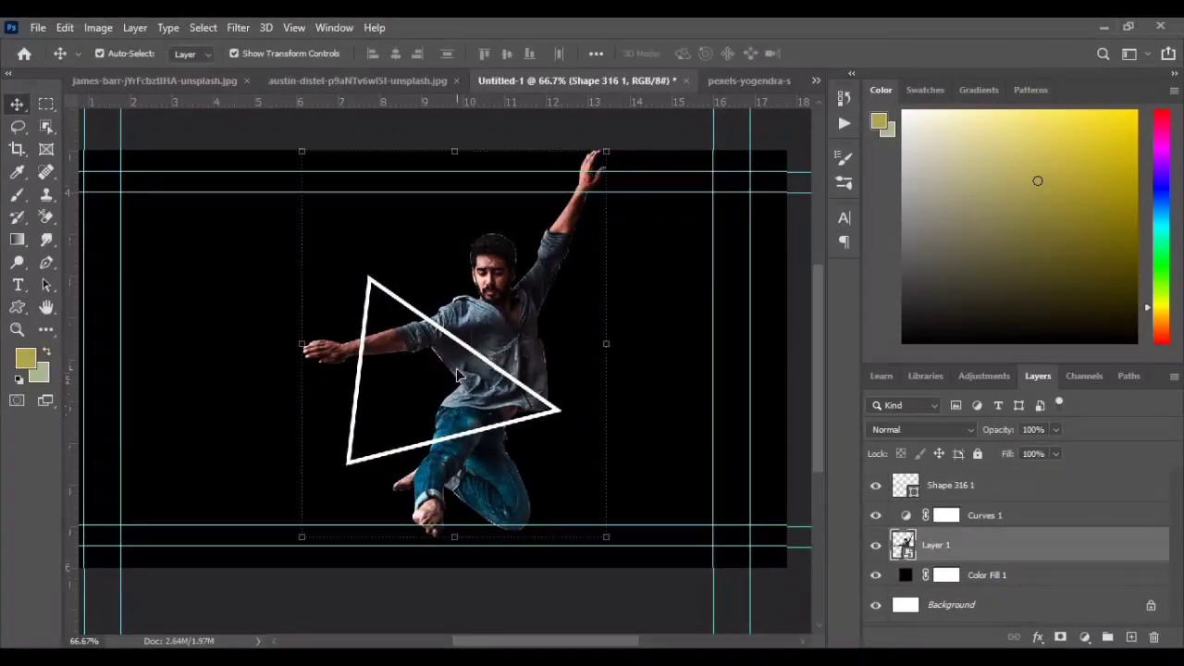
key(ctrl+z)
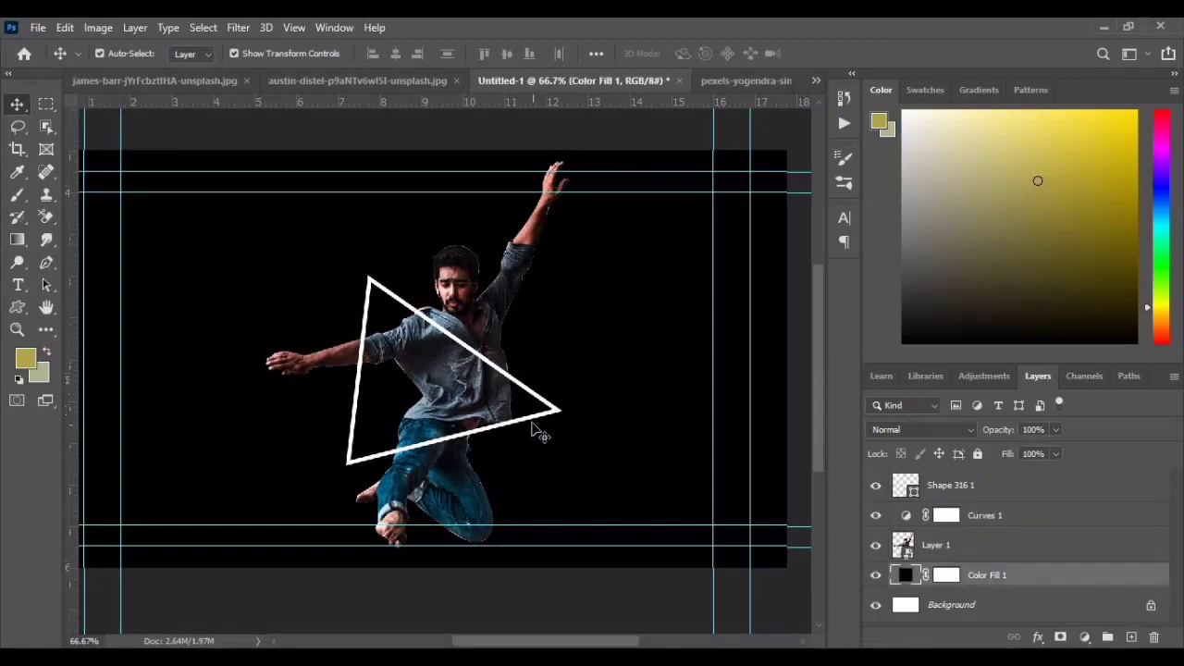
Rotate the triangle by about -7 degrees so one side stands vertical, and position it over the man's face and torso.
drag(536, 418, 576, 416)
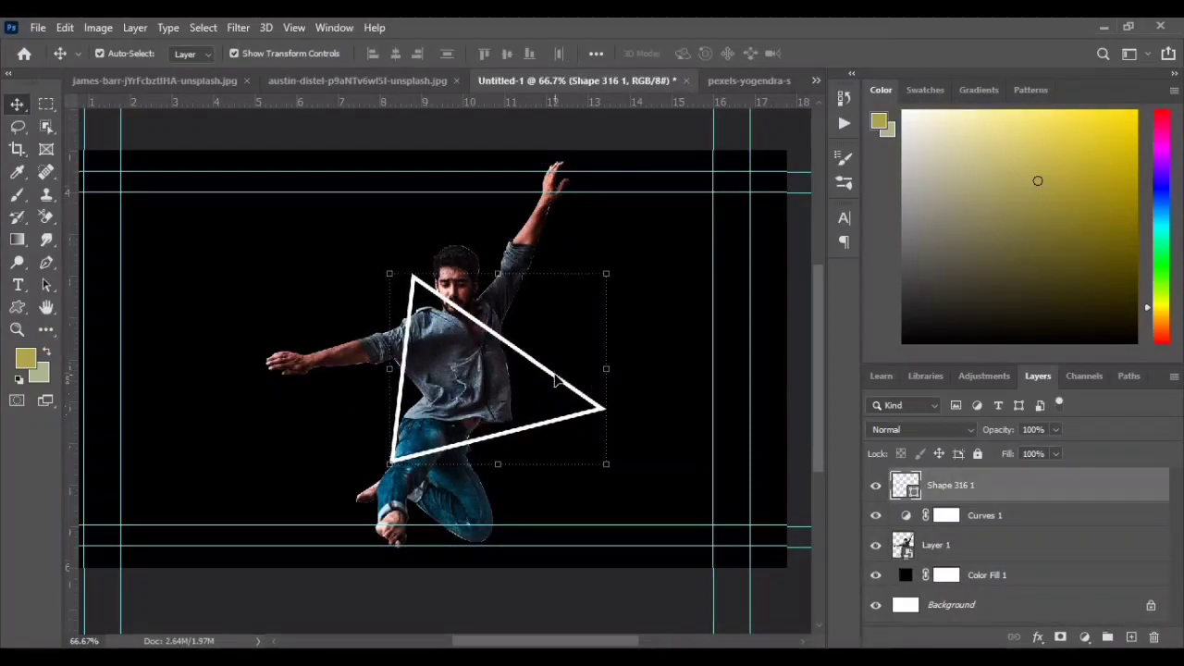
drag(553, 376, 532, 366)
drag(459, 472, 491, 472)
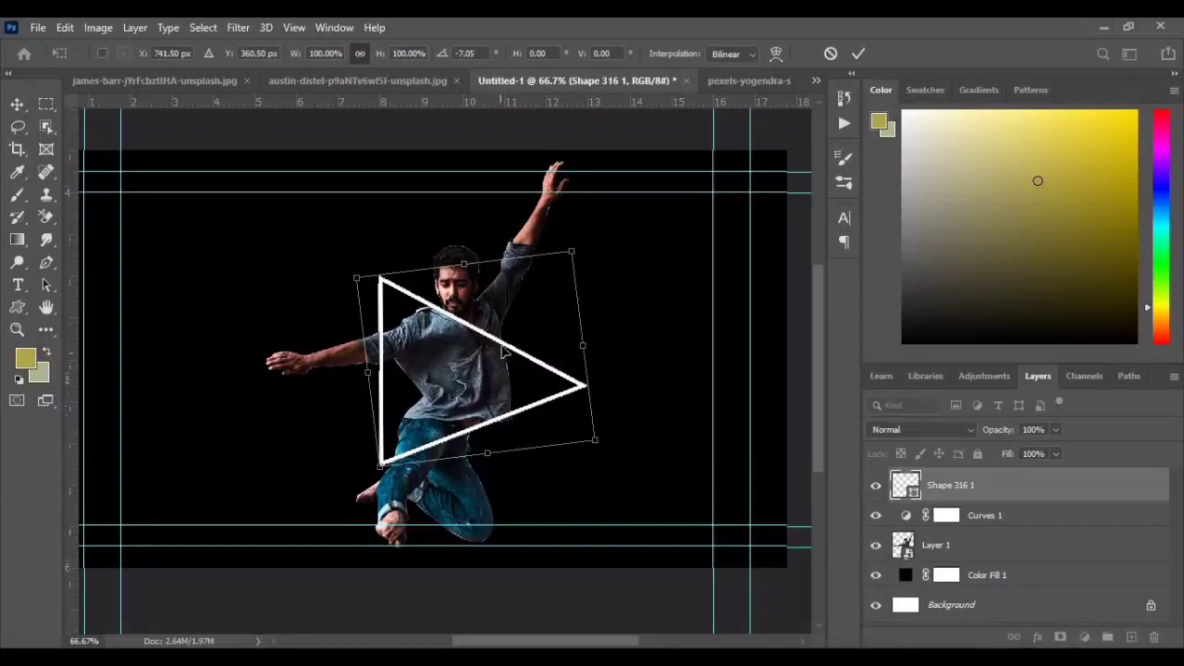
mouse_move(512, 341)
mouse_down()
mouse_move(544, 312)
mouse_move(511, 319)
mouse_up()
click(857, 55)
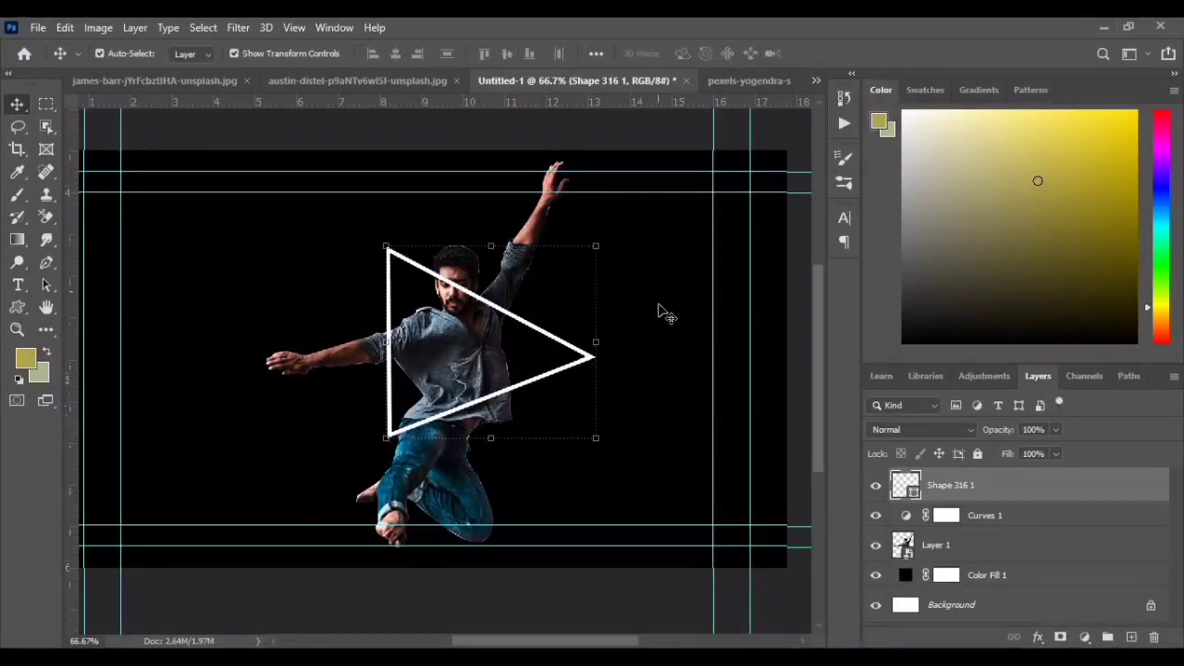
click(662, 424)
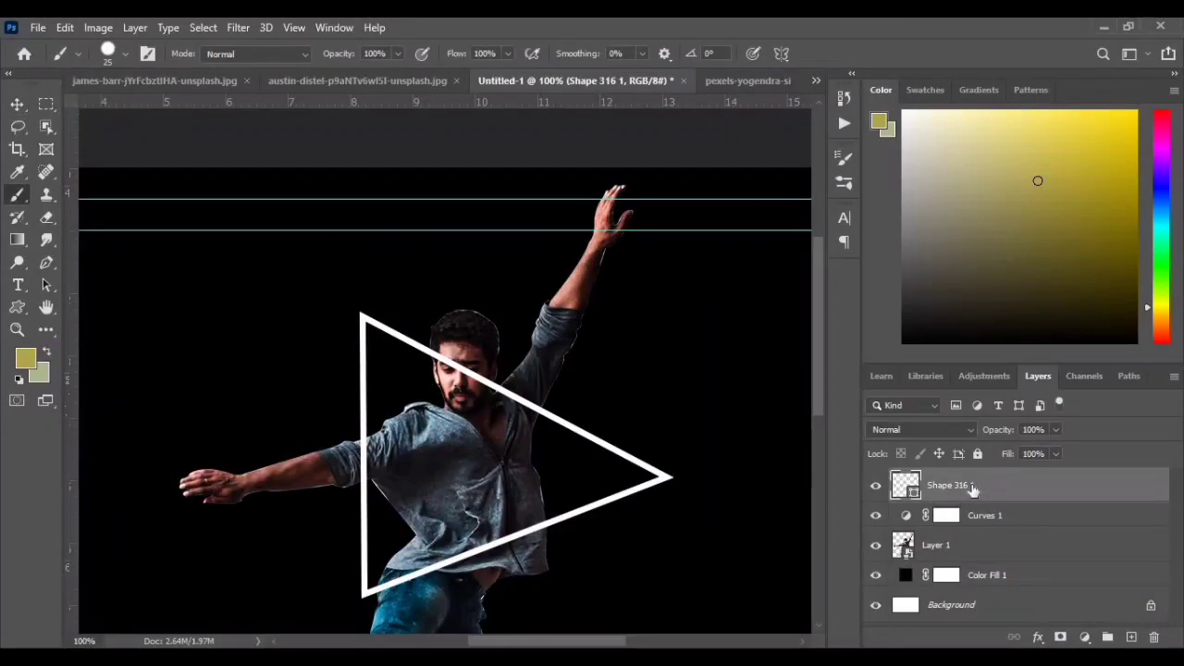
Duplicate the triangle layer and enable two Stroke effects on the copy: a 1 px Soft Light gradient and a 13 px solid colour.
key(ctrl+j)
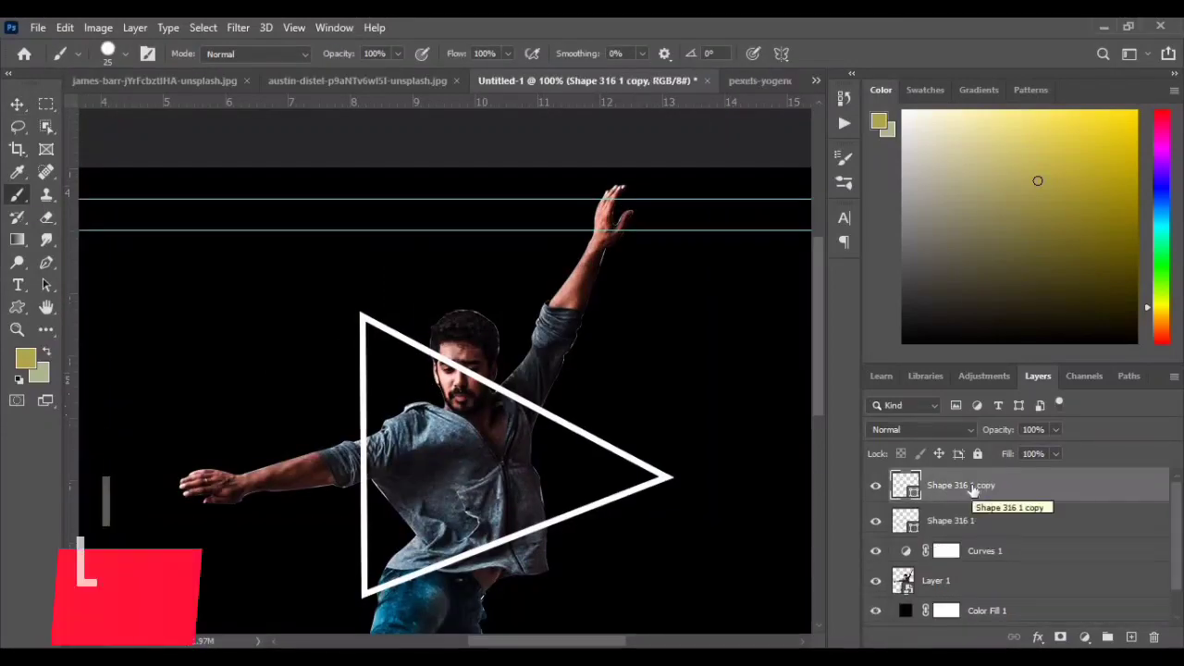
right_click(906, 488)
click(946, 153)
click(540, 258)
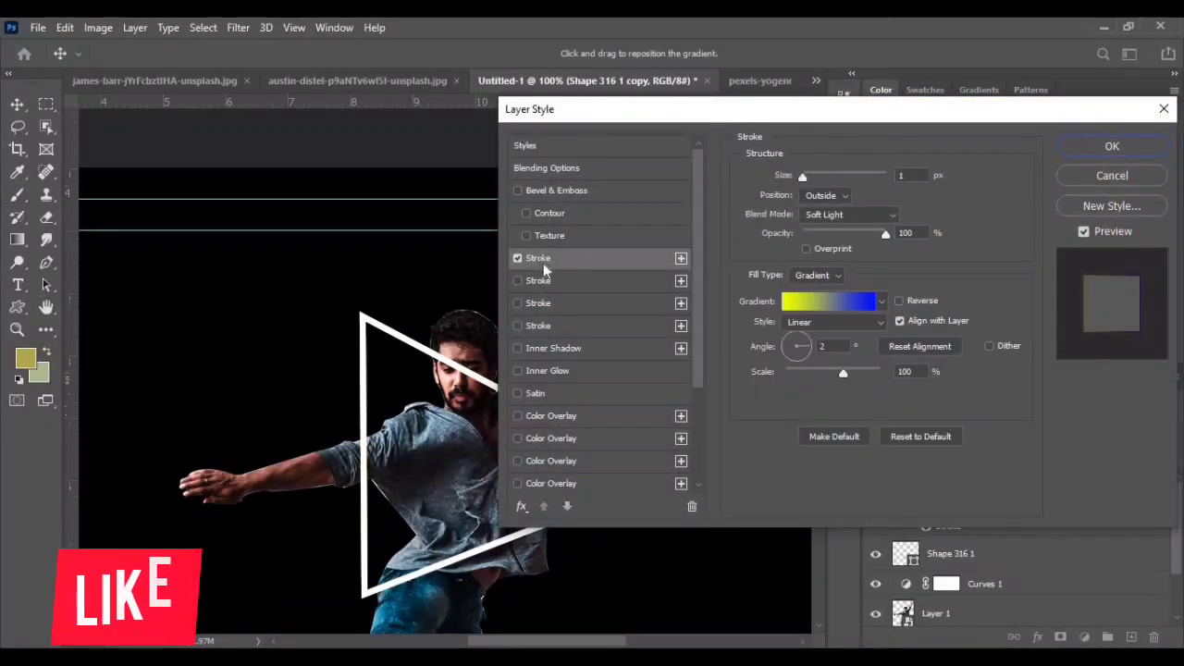
click(548, 270)
click(546, 259)
click(518, 258)
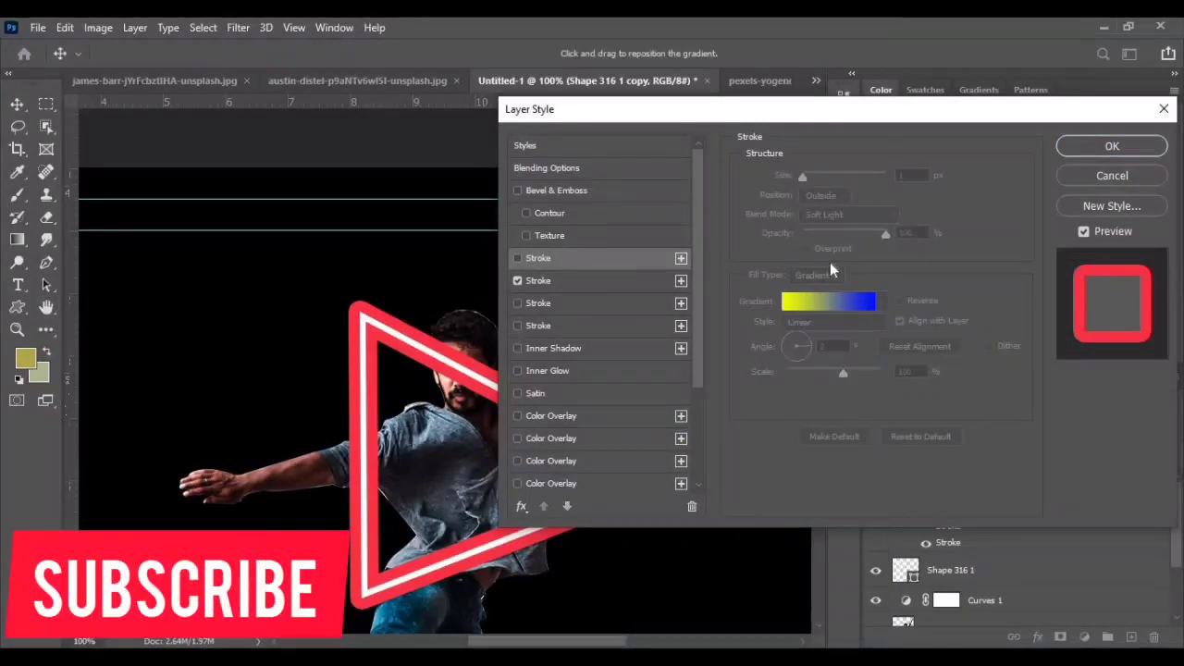
click(519, 258)
click(559, 281)
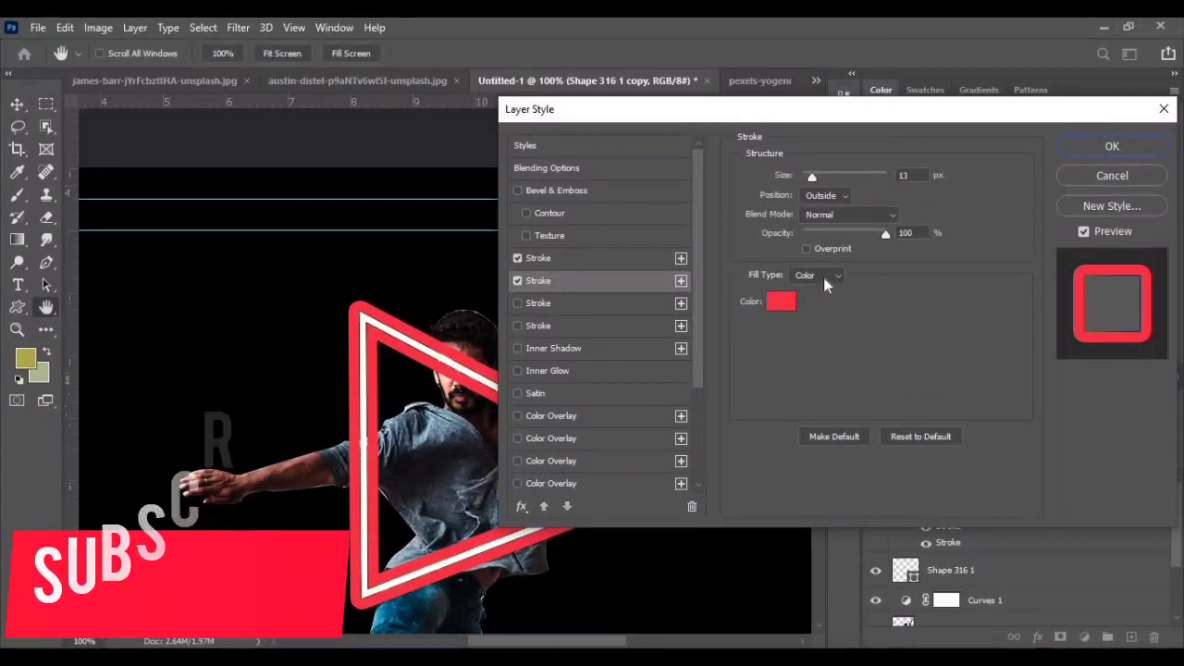
Set the 13 px stroke's colour to bright pink f93eee and apply the layer style.
click(781, 301)
click(965, 380)
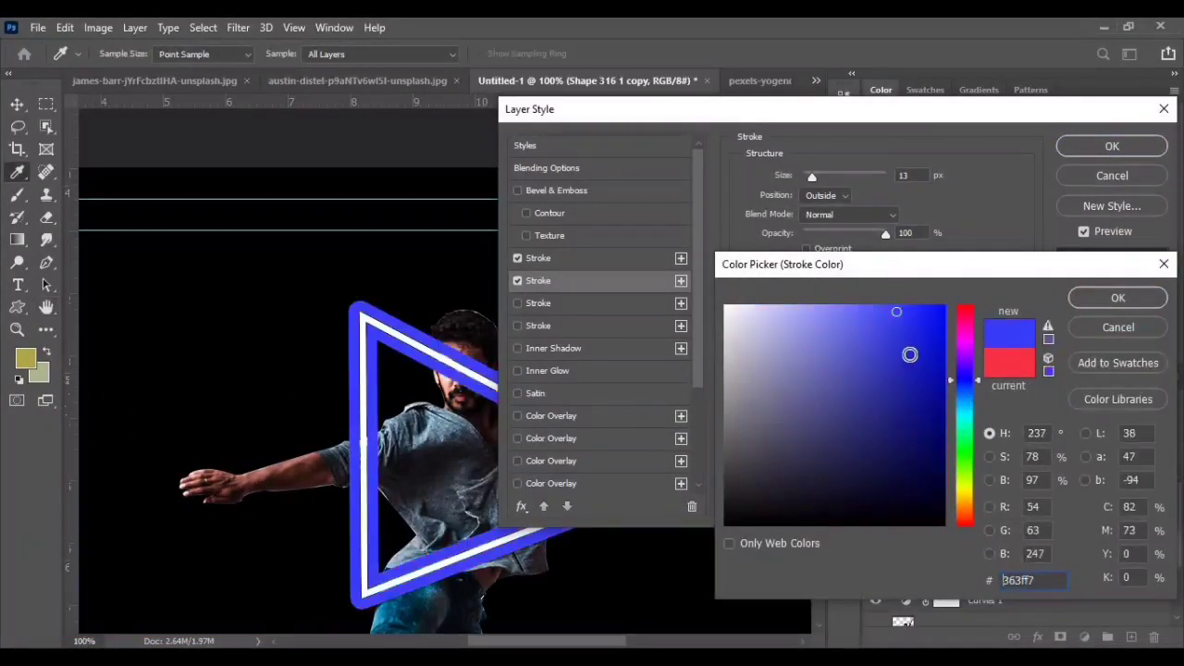
drag(965, 474, 965, 504)
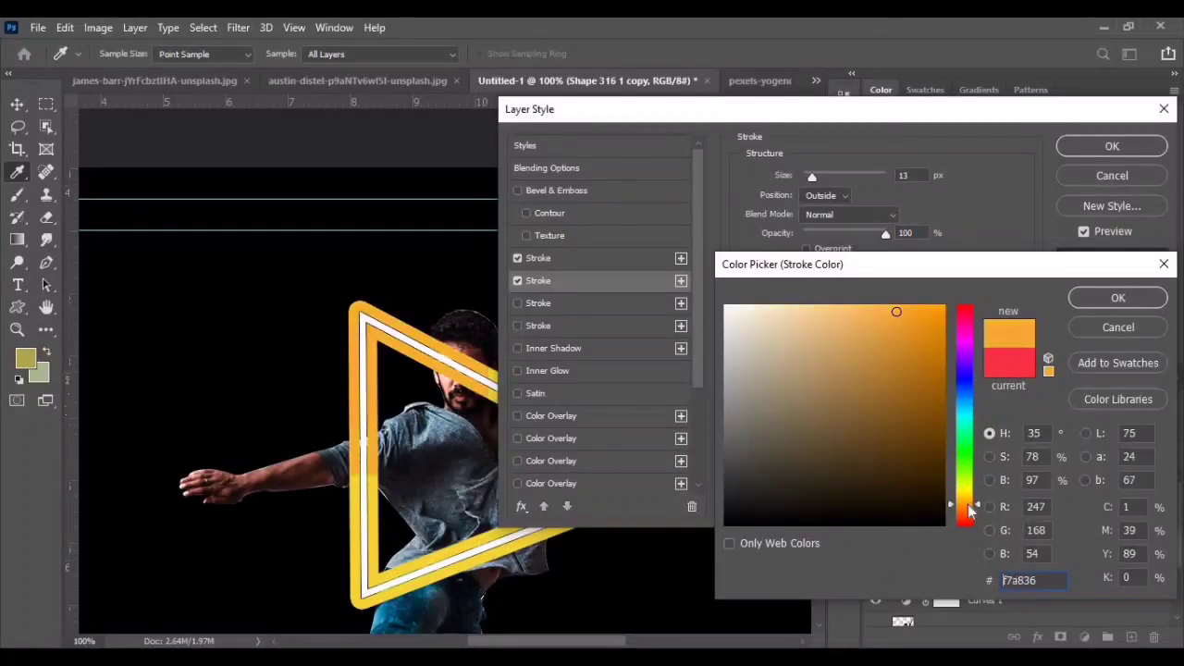
click(963, 340)
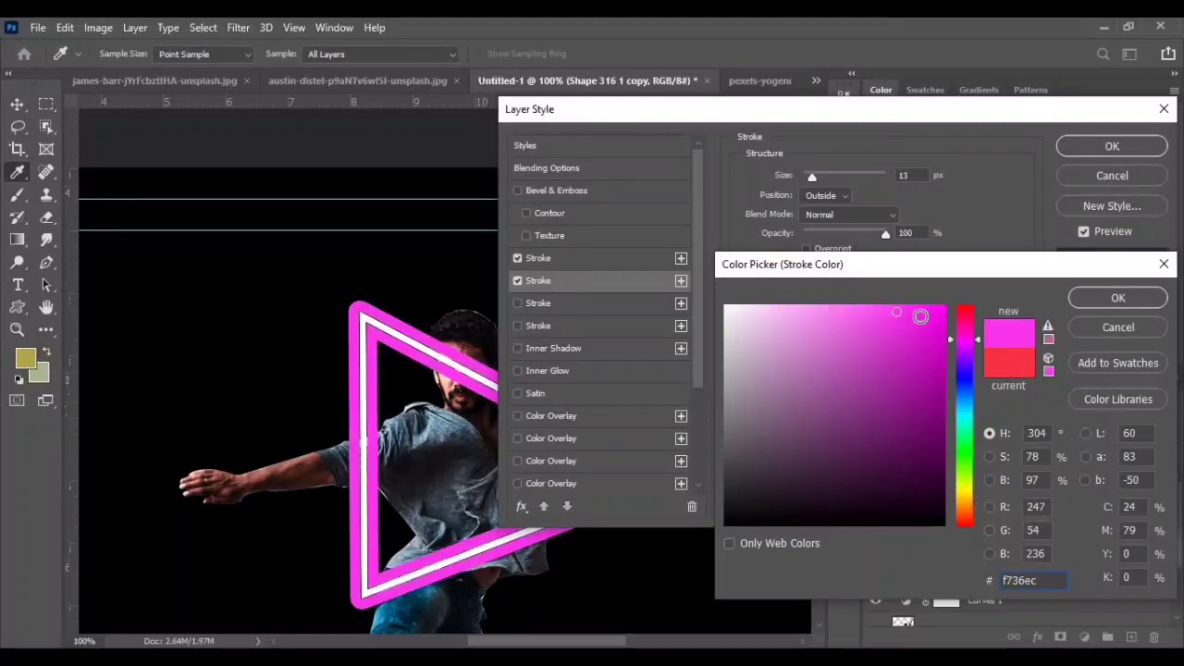
mouse_move(908, 314)
mouse_down()
mouse_move(876, 312)
mouse_move(890, 310)
mouse_up()
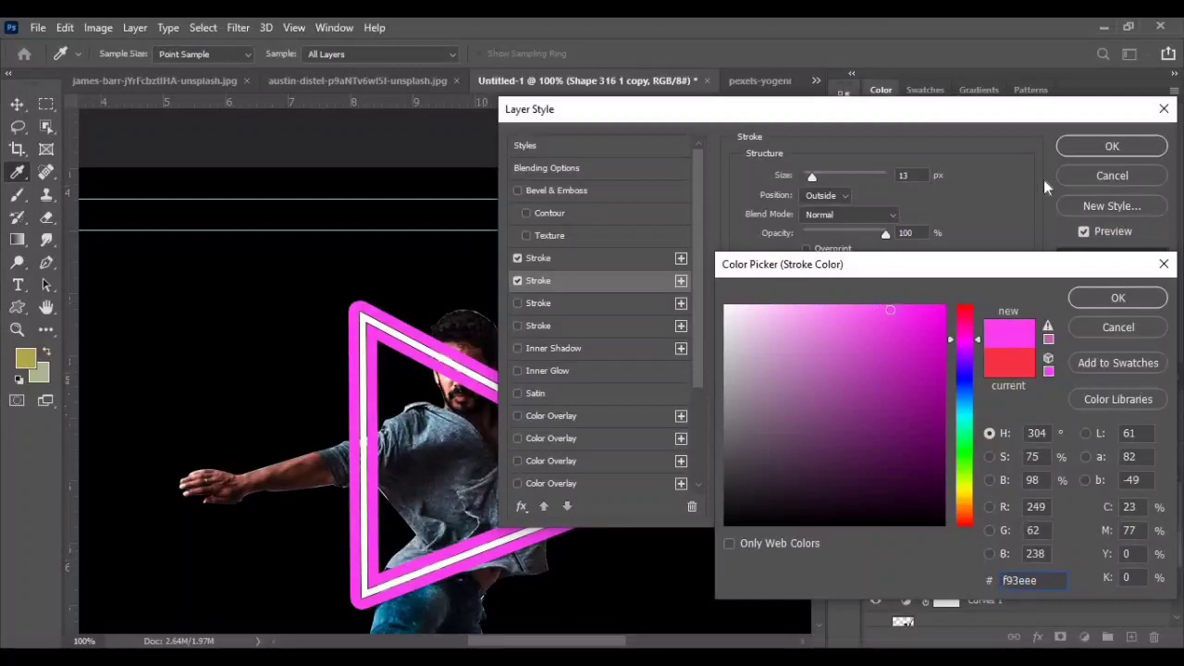
click(1116, 298)
click(1111, 147)
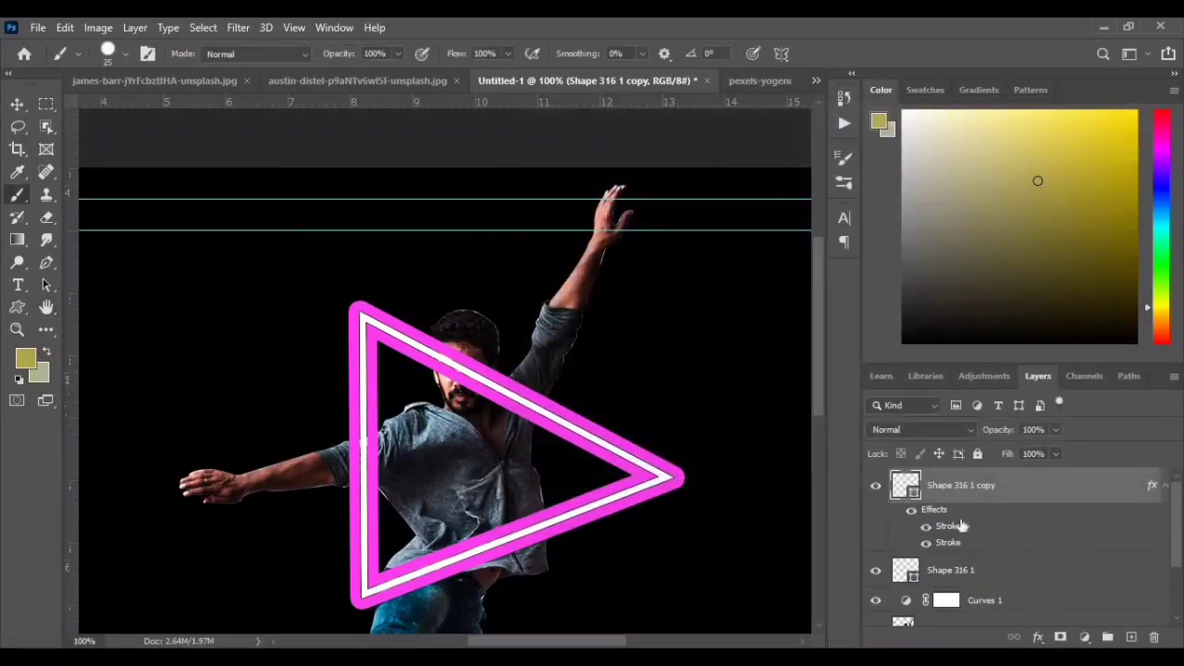
Convert the styled triangle copy to a smart object and apply Gaussian Blur with a radius of about 27.7 pixels.
click(238, 26)
mouse_move(278, 223)
click(500, 288)
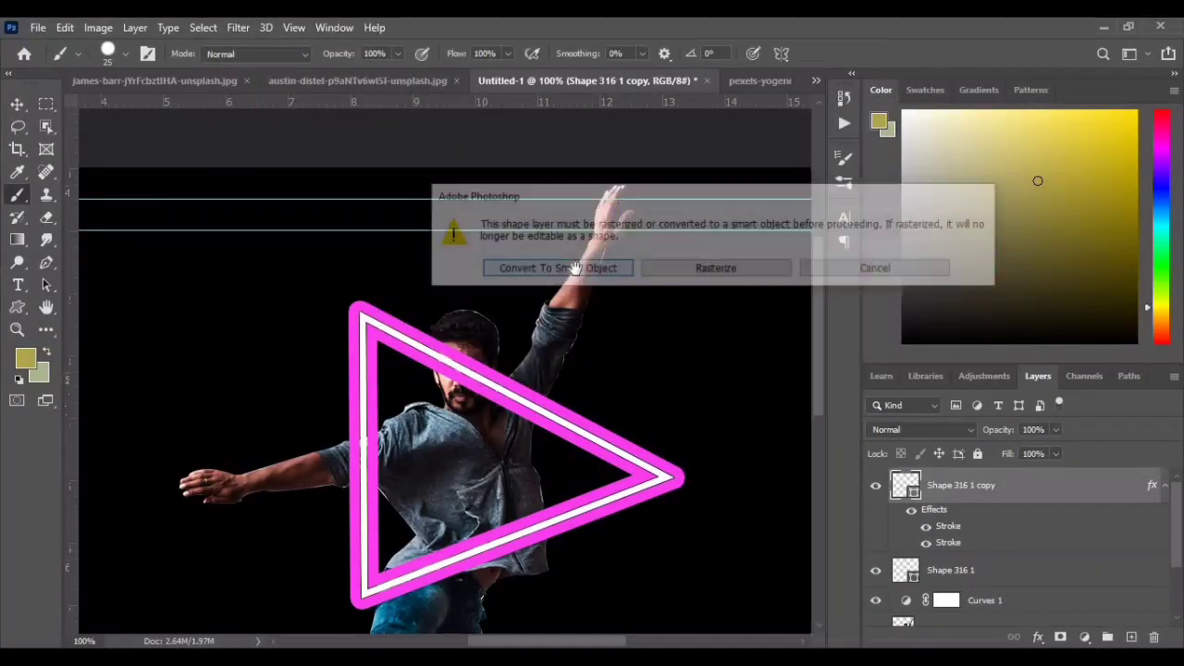
click(555, 265)
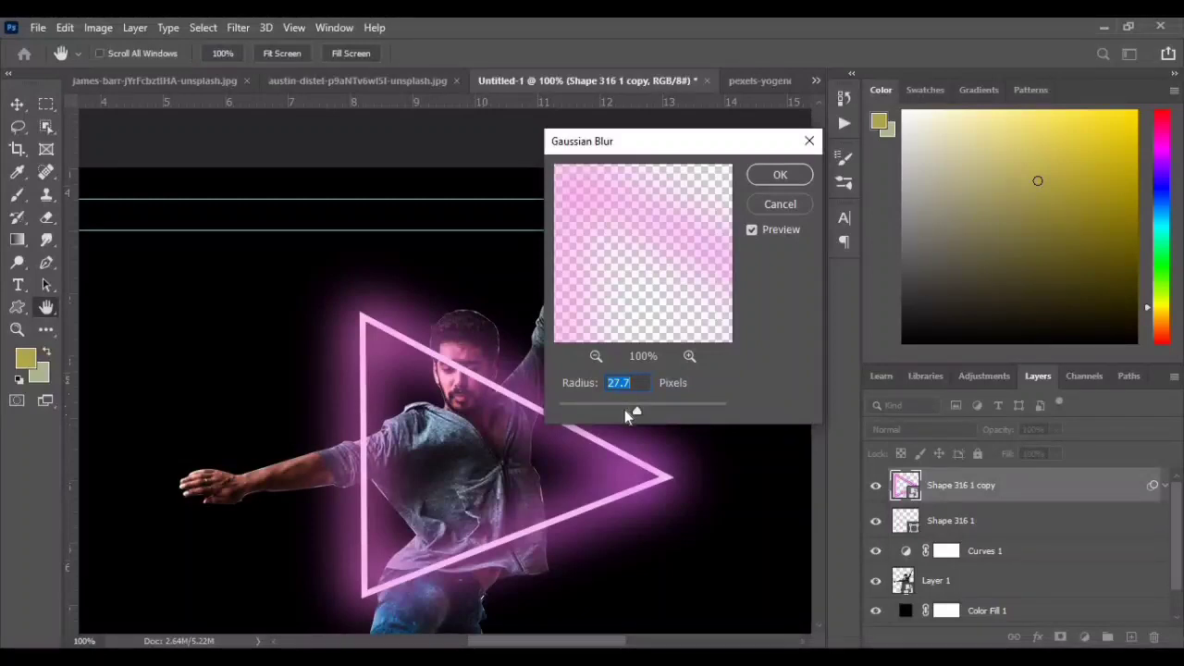
click(780, 175)
Add a layer mask to the original triangle layer and paint out its line across the man's face.
click(968, 556)
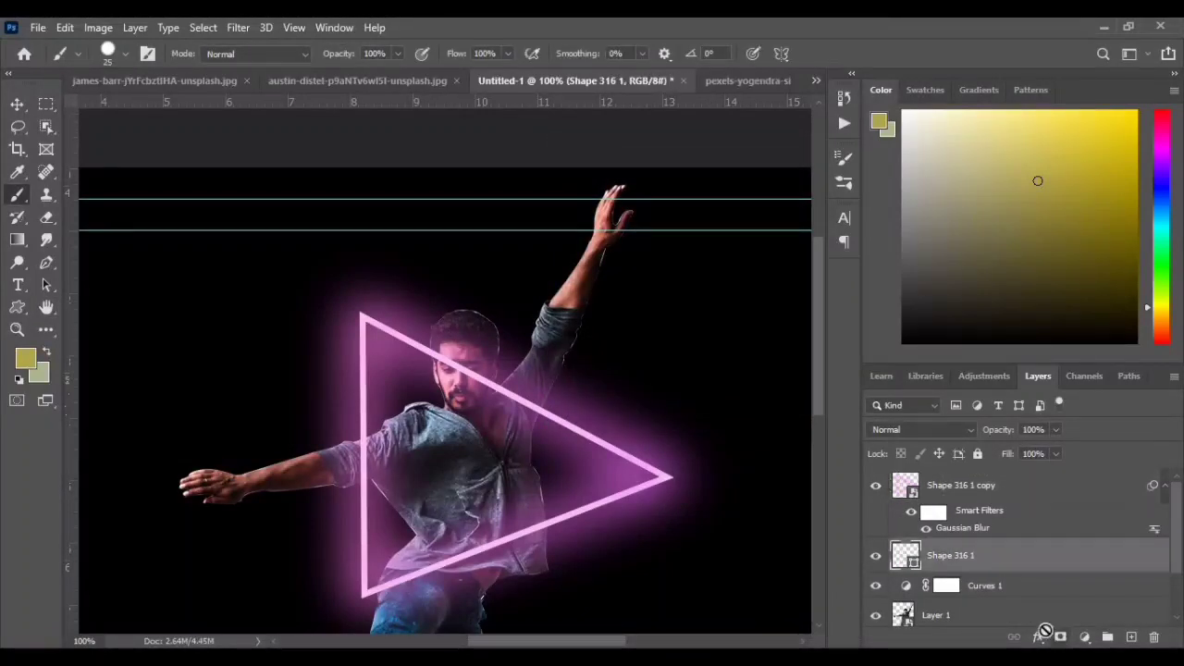
click(1060, 637)
key(ctrl+plus)
key(ctrl+plus)
key(ctrl+plus)
drag(421, 315, 507, 361)
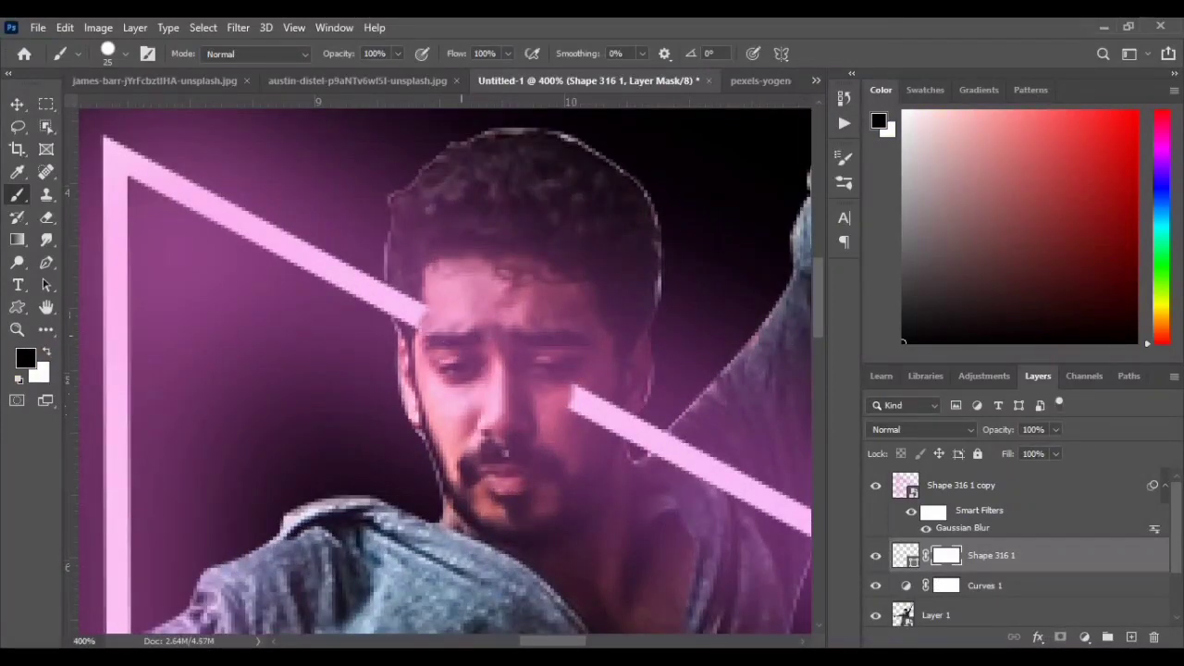
drag(412, 318, 384, 300)
drag(569, 393, 615, 419)
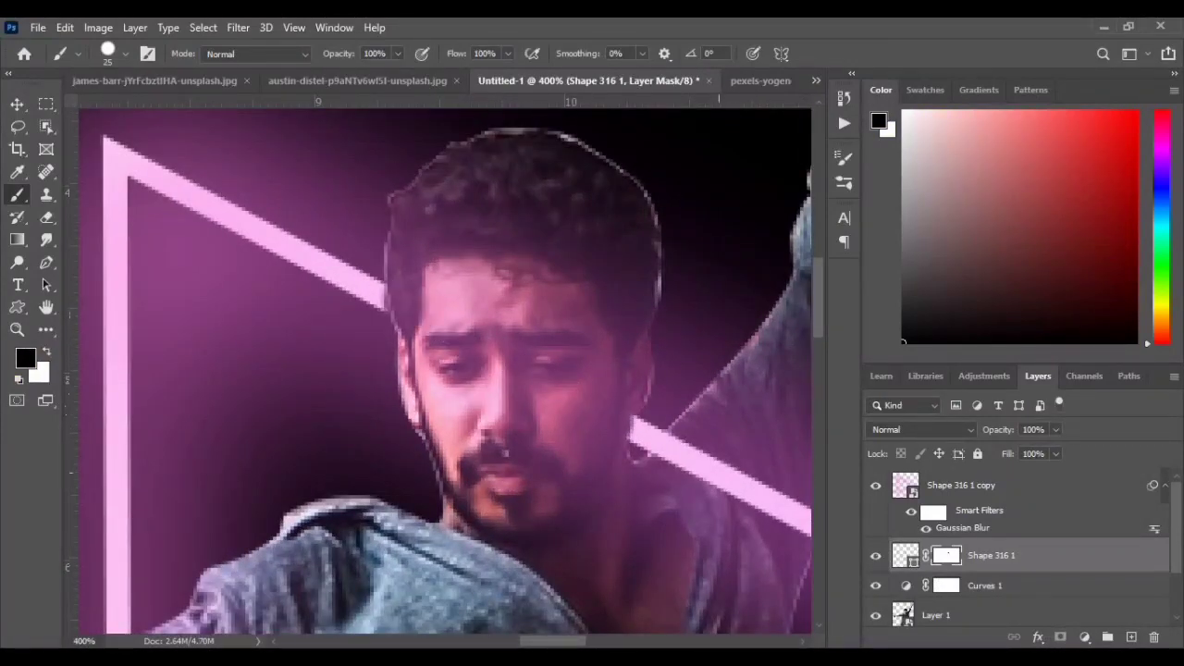
Mask out the triangle's line where it crosses the man's shoulder below the raised arm, keeping the piece beside the neck.
drag(697, 461, 758, 494)
mouse_move(783, 514)
mouse_down()
mouse_move(425, 422)
mouse_move(475, 424)
mouse_move(514, 443)
mouse_up()
drag(427, 386, 689, 488)
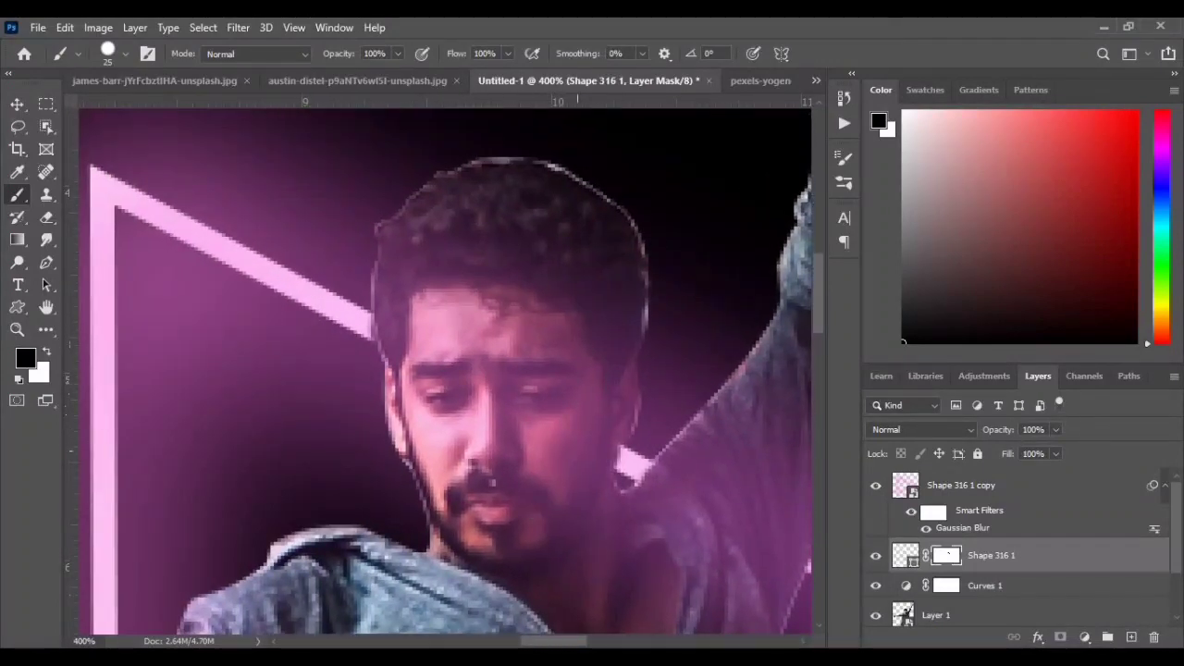
key(ctrl+1)
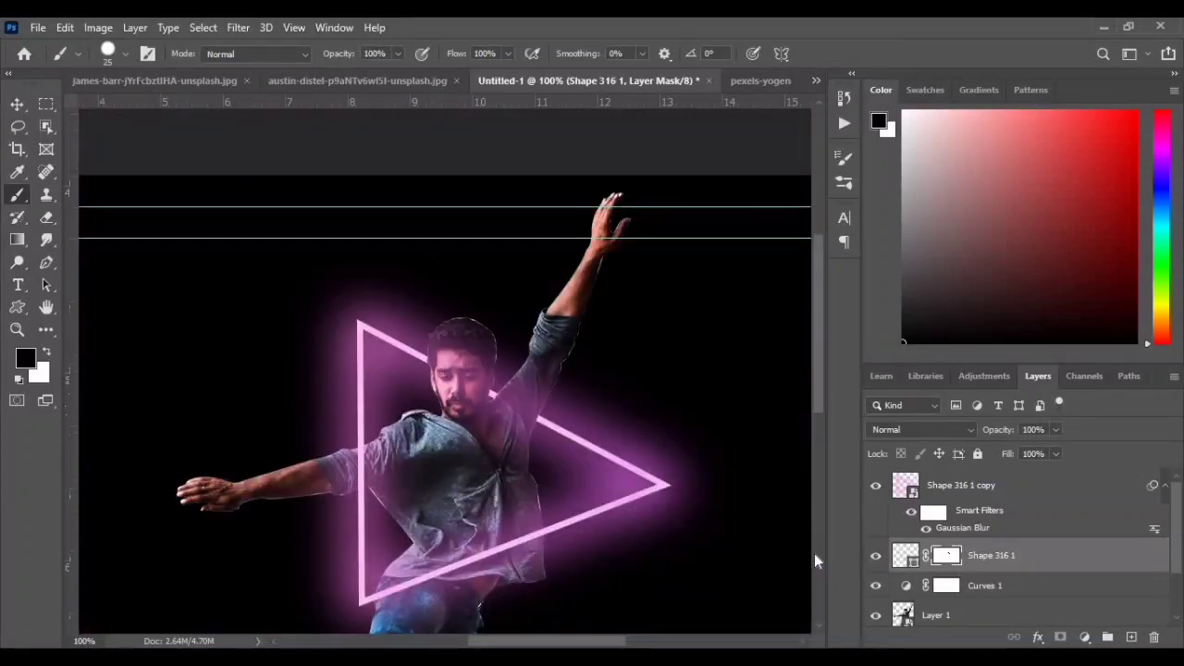
Add a layer mask to the blurred triangle copy and paint the pink glow off the man's face and hair.
key(ctrl+plus)
key(ctrl+plus)
key(ctrl+plus)
click(972, 487)
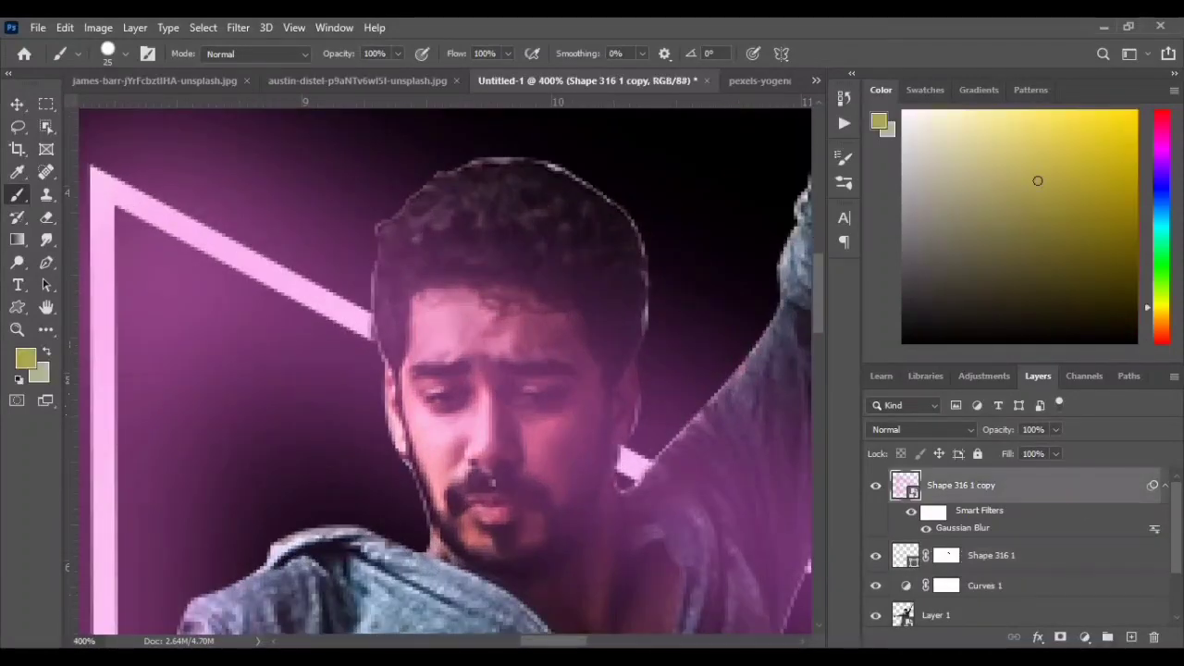
click(1060, 637)
mouse_move(439, 199)
mouse_down()
mouse_move(435, 407)
mouse_move(500, 592)
mouse_move(514, 259)
mouse_move(462, 176)
mouse_move(560, 347)
mouse_move(565, 583)
mouse_move(569, 278)
mouse_move(580, 403)
mouse_move(557, 585)
mouse_up()
key(ctrl+minus)
key(ctrl+minus)
key(ctrl+minus)
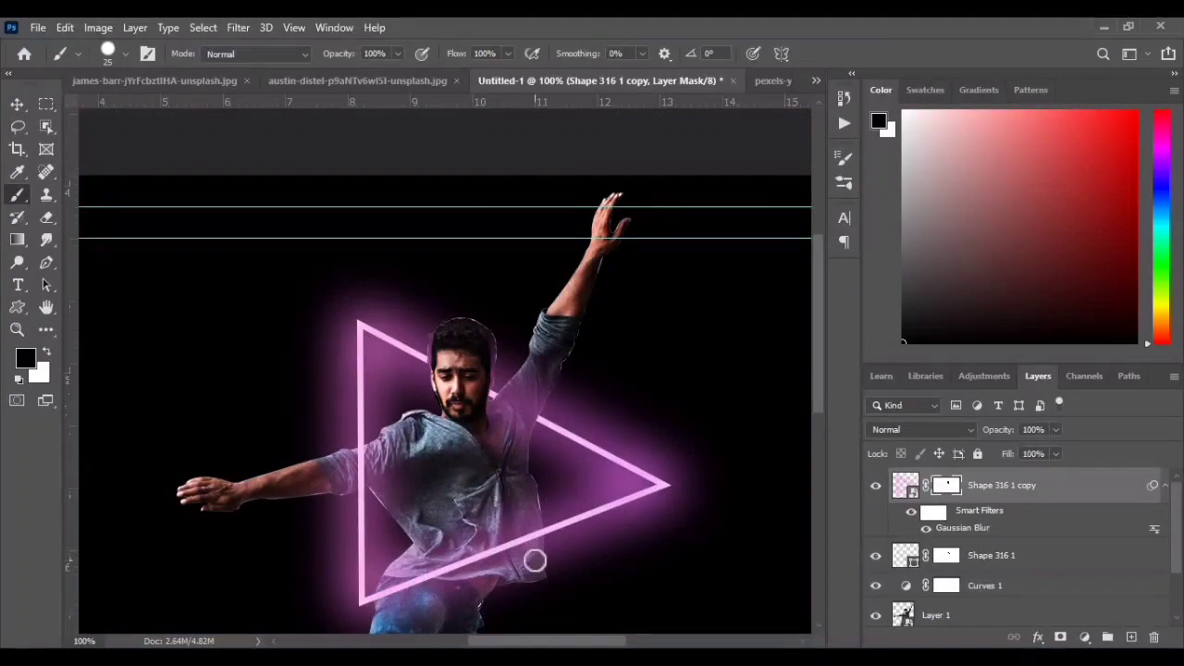
Refine the glow mask along the left edge of the man's hair and face, reducing the brush to 9 px.
key(ctrl+plus)
key(ctrl+plus)
key(ctrl+plus)
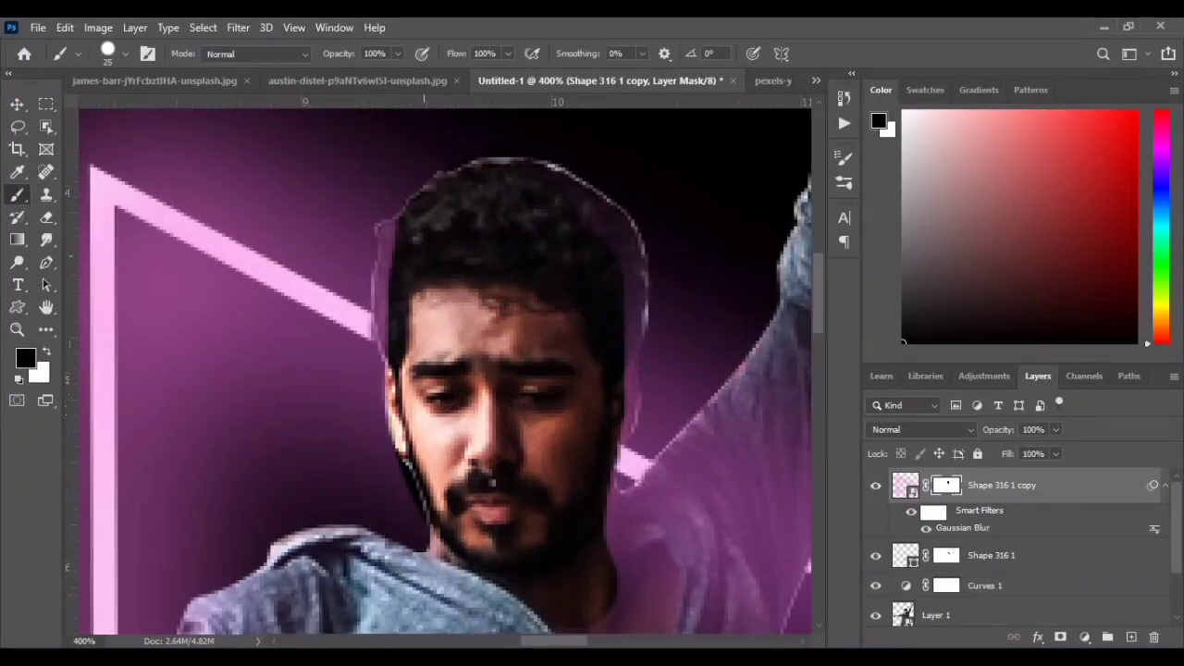
drag(387, 220, 379, 325)
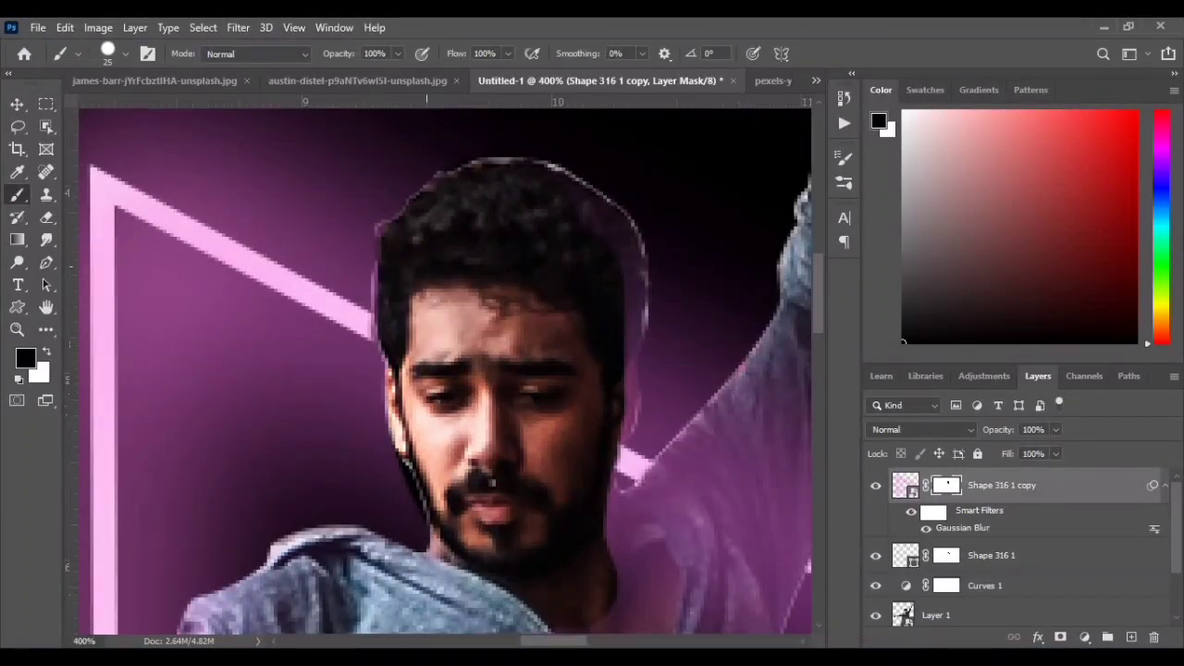
key(bracketleft)
key(bracketleft)
key(bracketleft)
key(bracketleft)
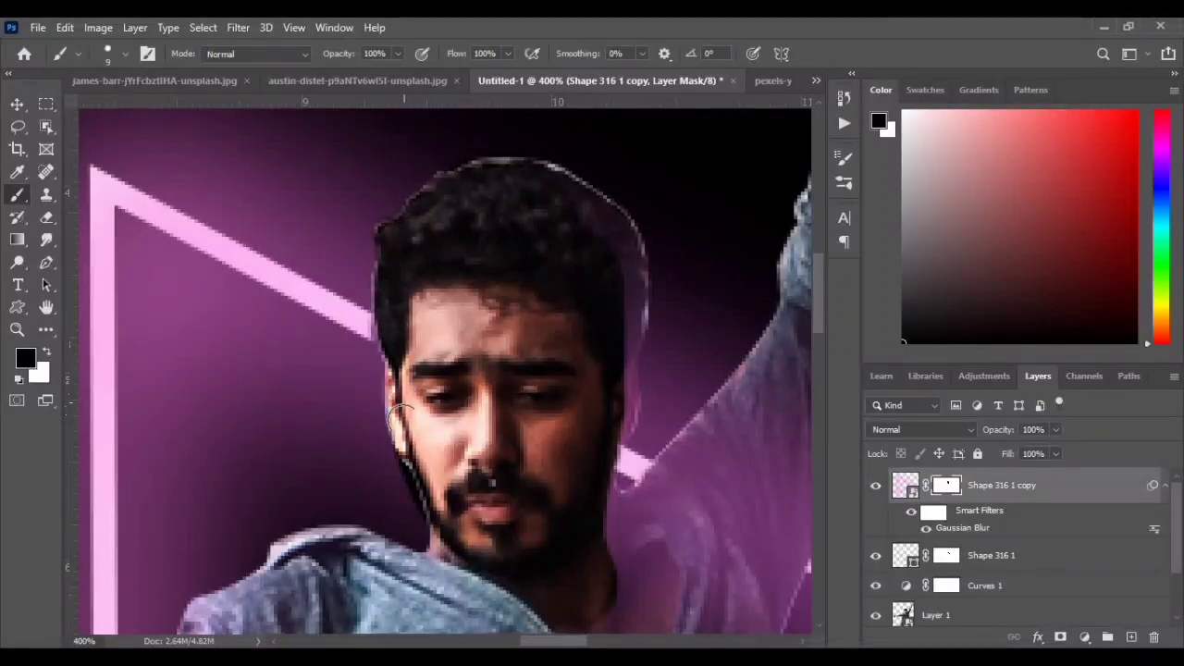
key(x)
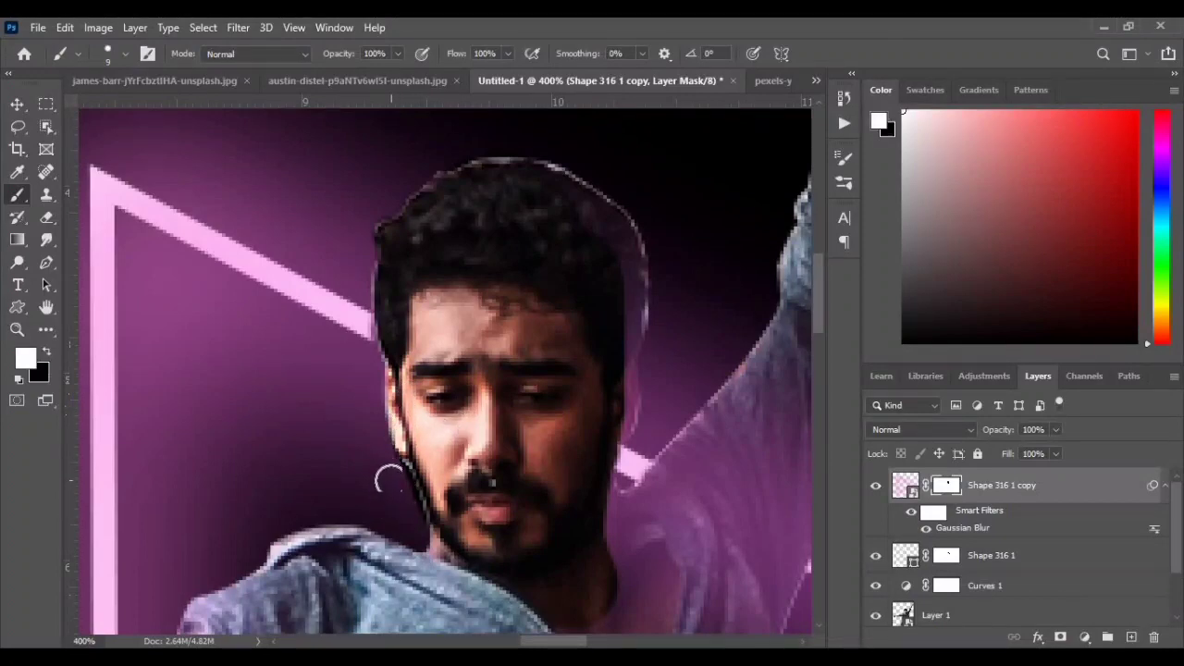
key(x)
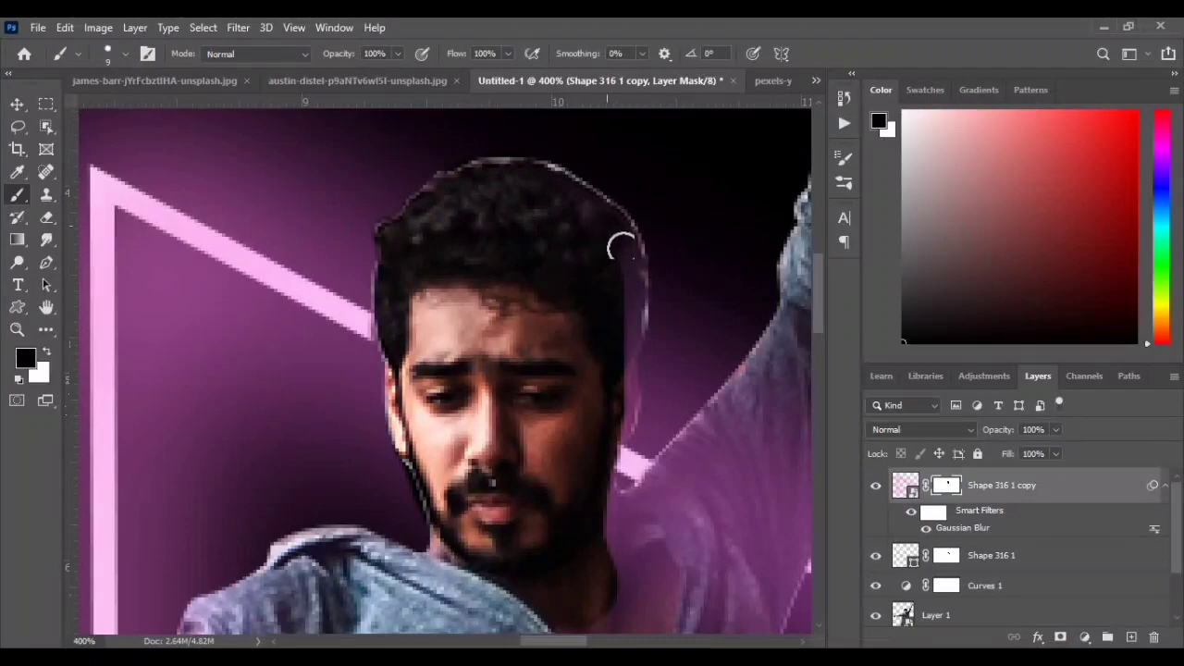
Mask the glow off the right edge of the man's hair, his ear and the side of his neck.
mouse_move(621, 246)
mouse_down()
mouse_move(626, 323)
mouse_move(610, 388)
mouse_move(624, 383)
mouse_move(619, 418)
mouse_move(596, 455)
mouse_up()
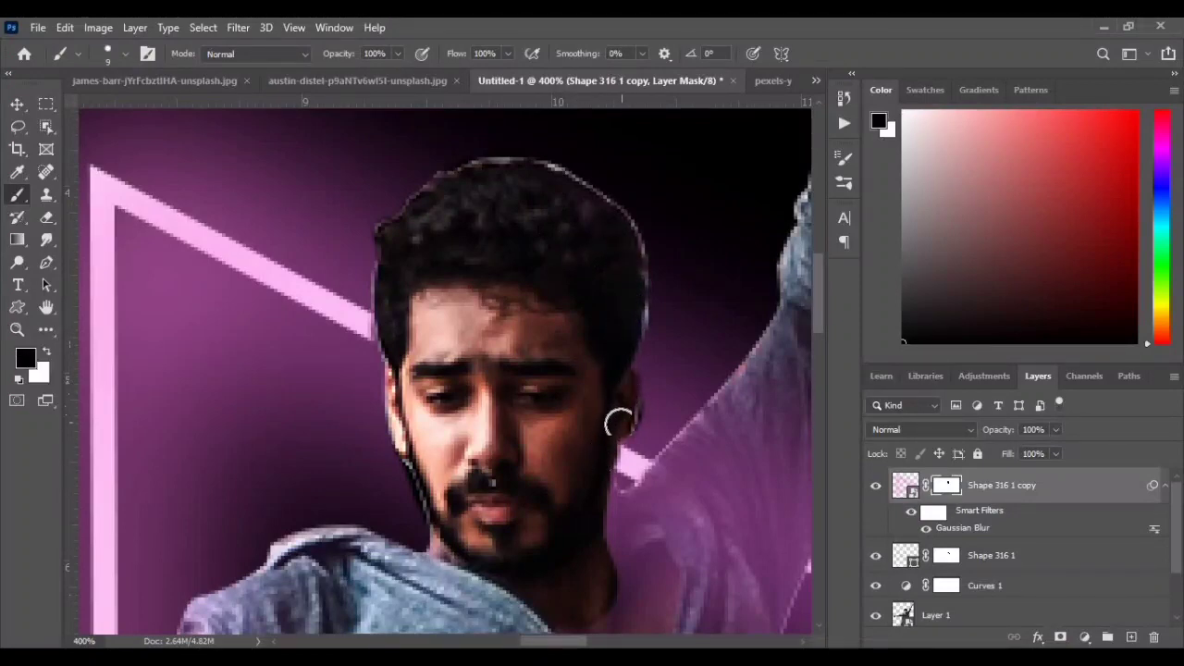
mouse_move(594, 504)
mouse_down()
mouse_move(635, 510)
mouse_move(619, 552)
mouse_move(635, 602)
mouse_up()
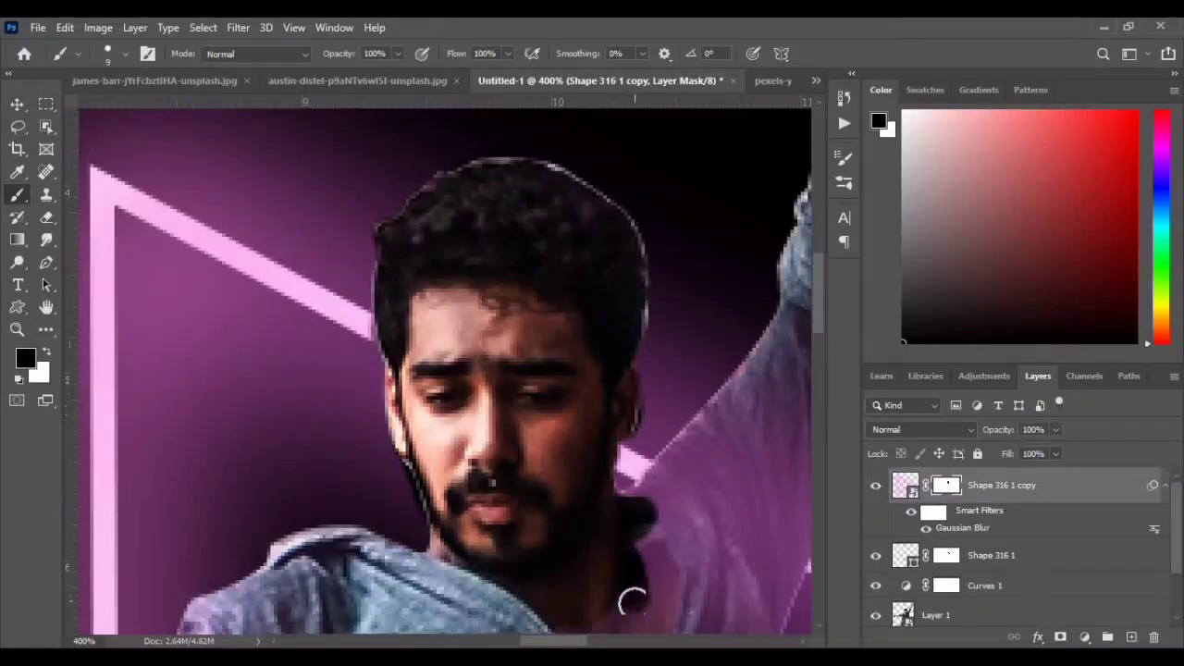
scroll(629, 537, down, 1)
key(ctrl+minus)
key(ctrl+minus)
key(ctrl+minus)
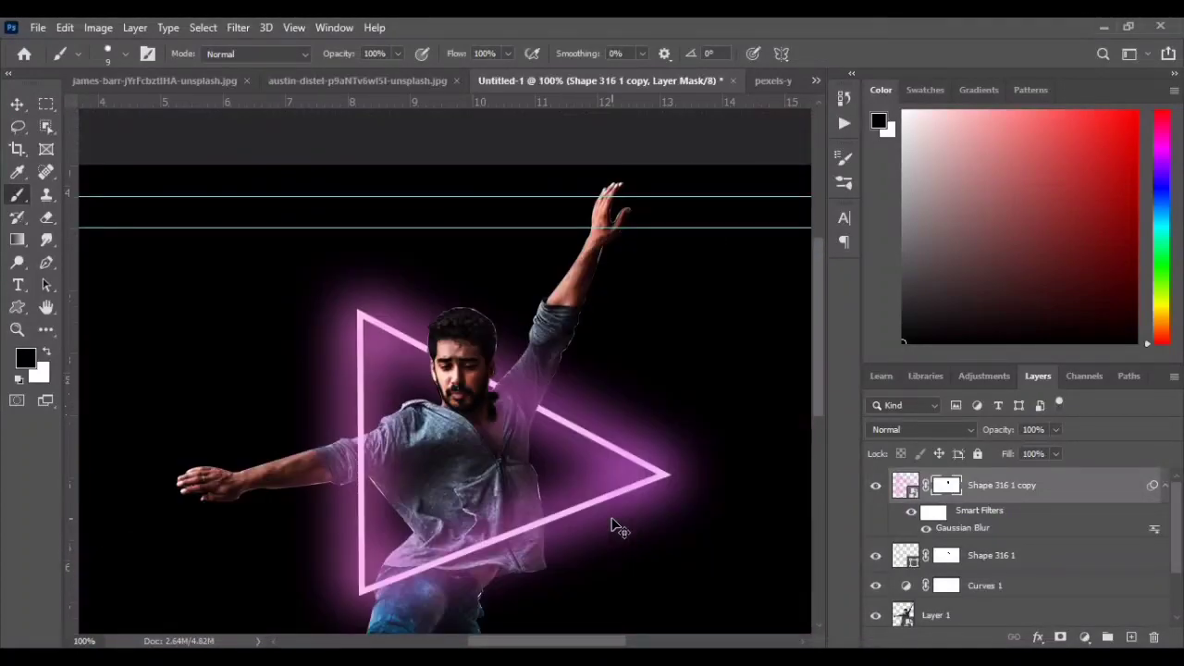
Mask the glow along the edges of the raised sleeve, the armpit and the open neckline.
key(ctrl+plus)
key(ctrl+plus)
key(ctrl+plus)
key(ctrl+minus)
drag(611, 520, 452, 360)
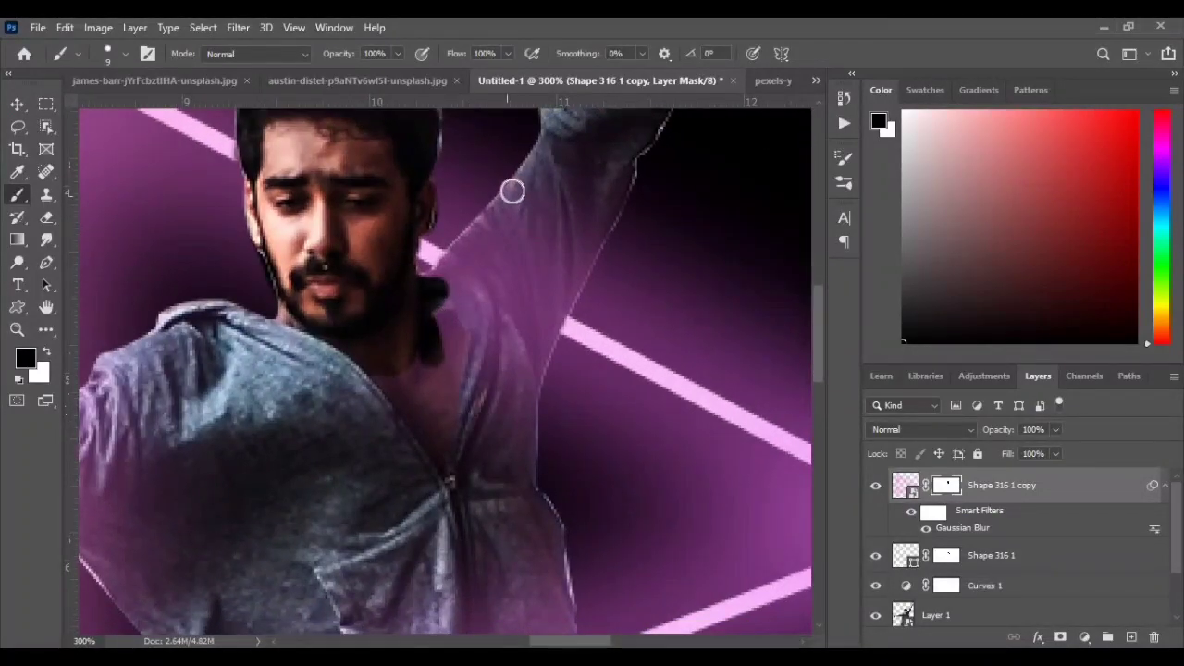
drag(517, 189, 425, 287)
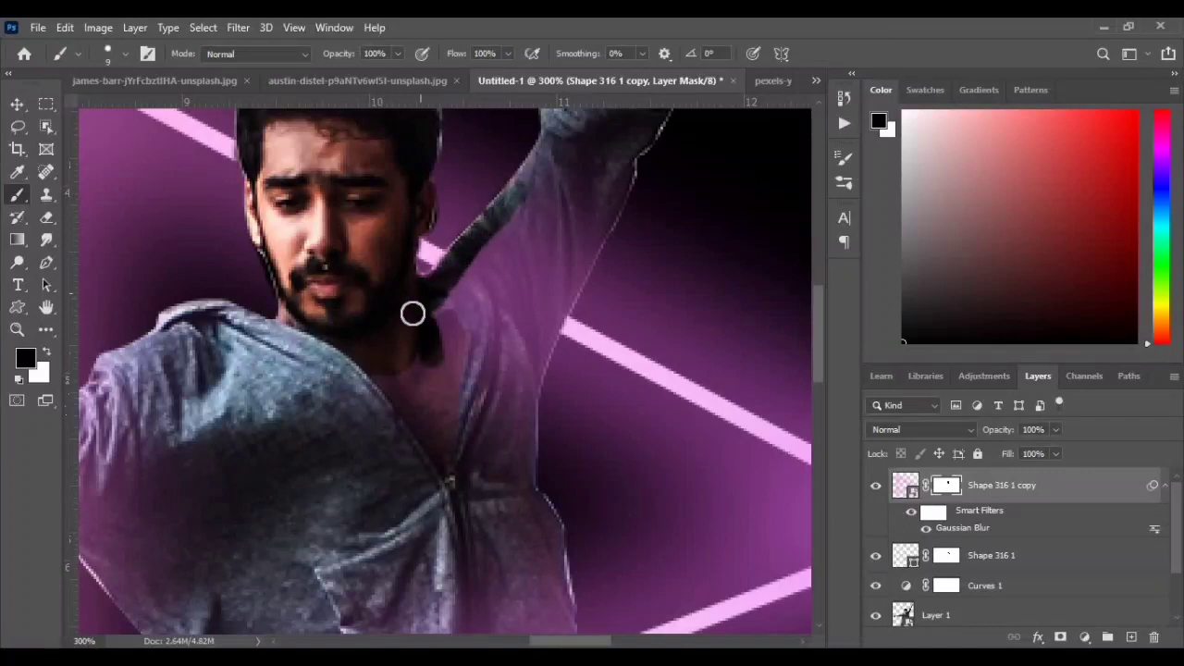
mouse_move(505, 407)
mouse_down()
mouse_move(520, 433)
mouse_move(527, 376)
mouse_move(590, 245)
mouse_move(598, 191)
mouse_move(452, 305)
mouse_move(518, 192)
mouse_move(535, 212)
mouse_move(463, 377)
mouse_move(451, 346)
mouse_move(399, 373)
mouse_up()
Mask out the remaining glow inside the raised sleeve, collar and chest with a 25 px brush.
key(bracketright)
key(bracketright)
key(bracketright)
key(bracketright)
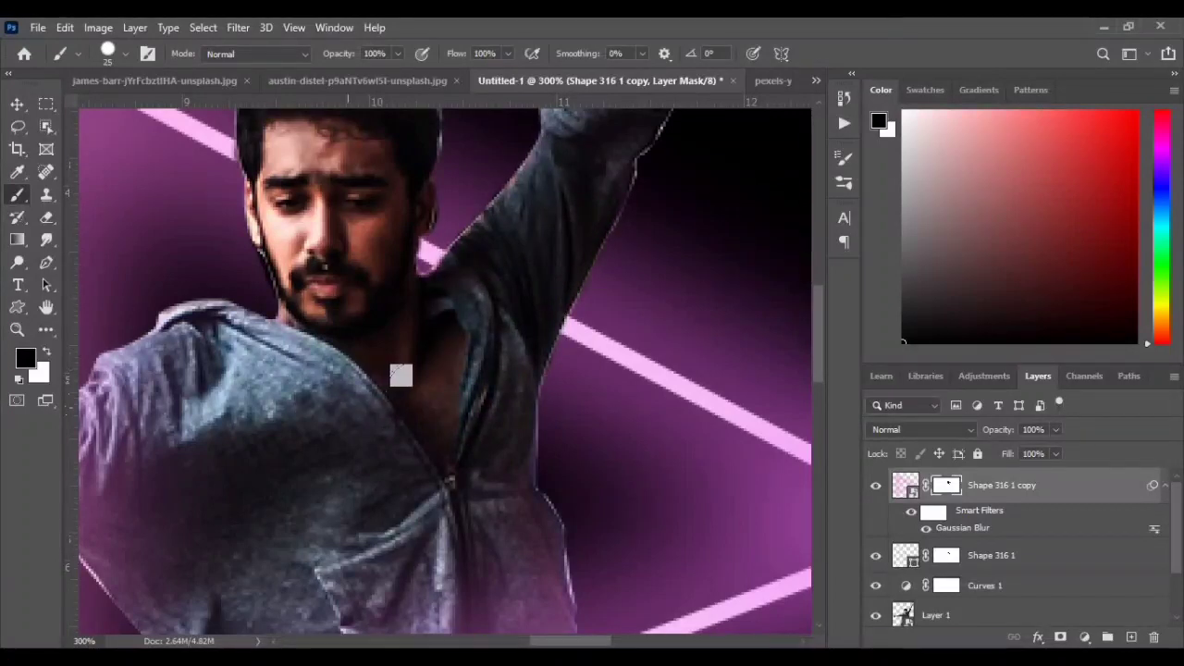
key(ctrl+z)
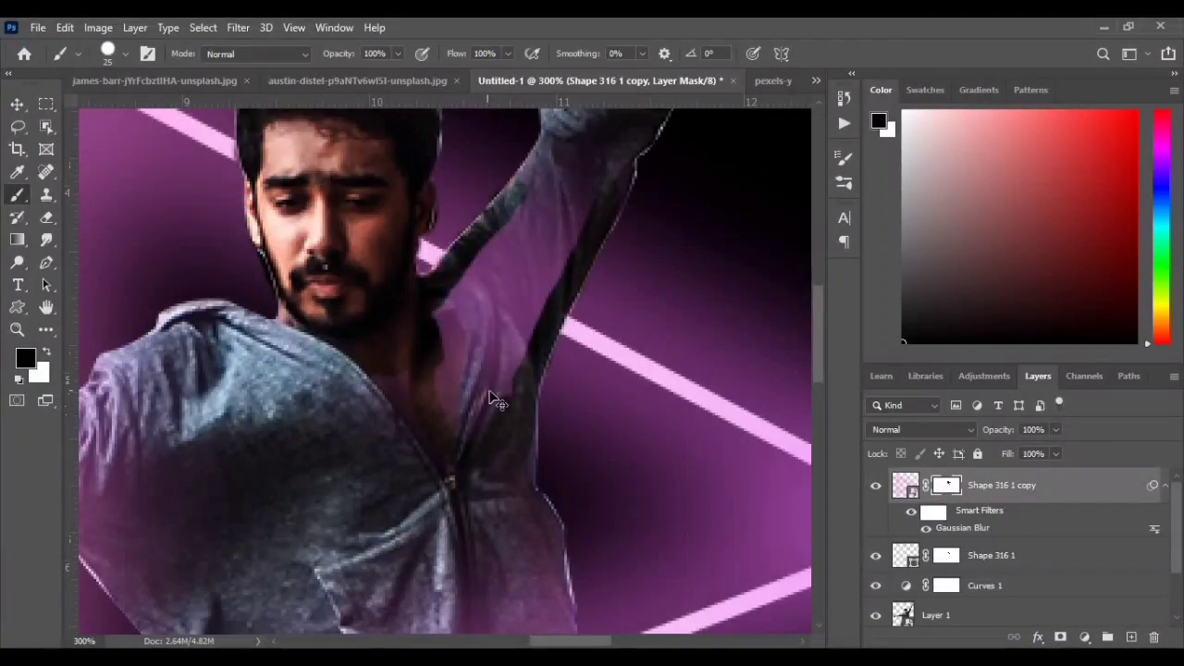
key(ctrl+shift+z)
key(x)
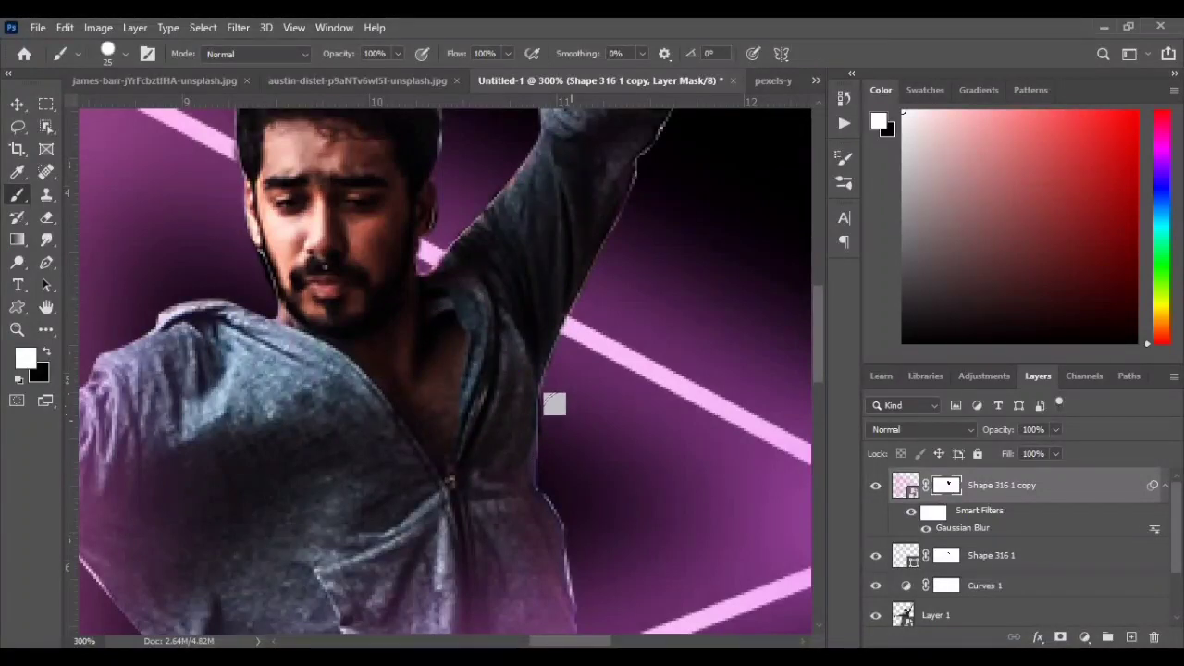
key(x)
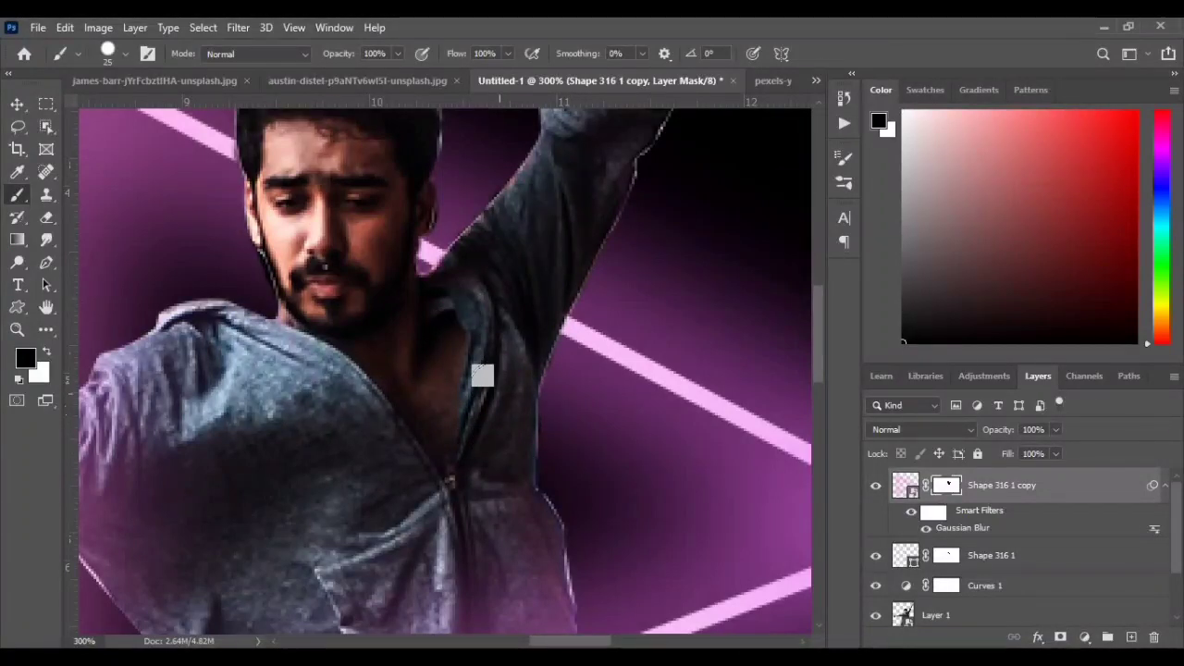
Examine the glow around the man's face, sleeve and torso, up close and across the whole composite.
key(ctrl+minus)
key(ctrl+minus)
key(ctrl+minus)
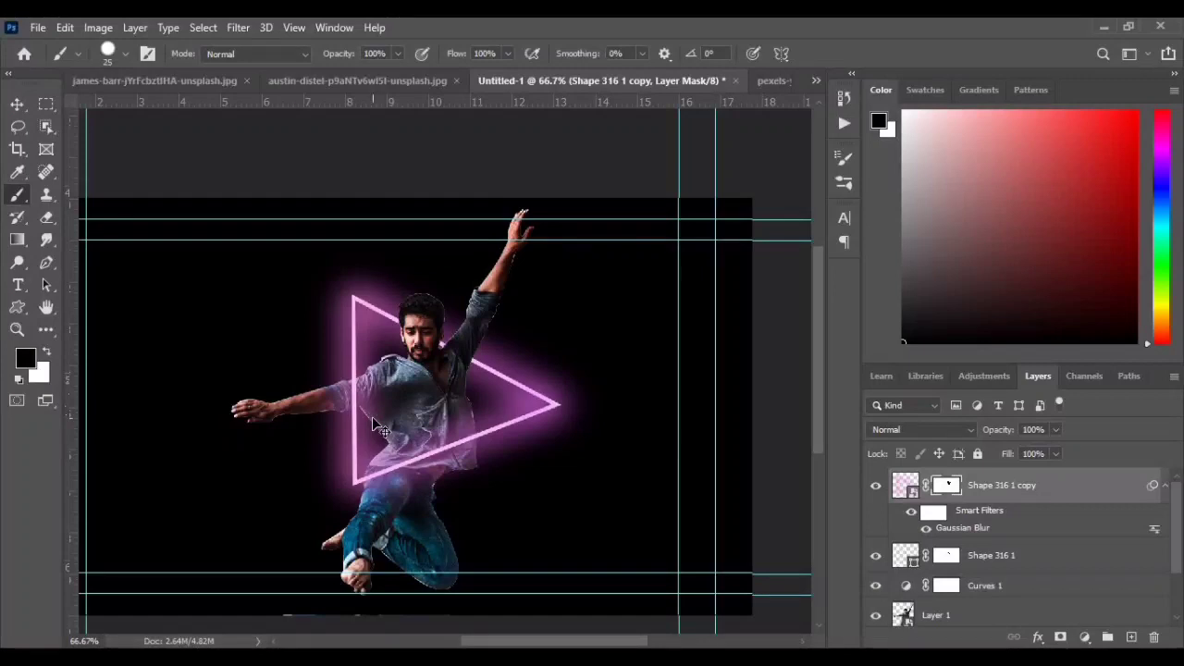
key(ctrl+plus)
key(ctrl+plus)
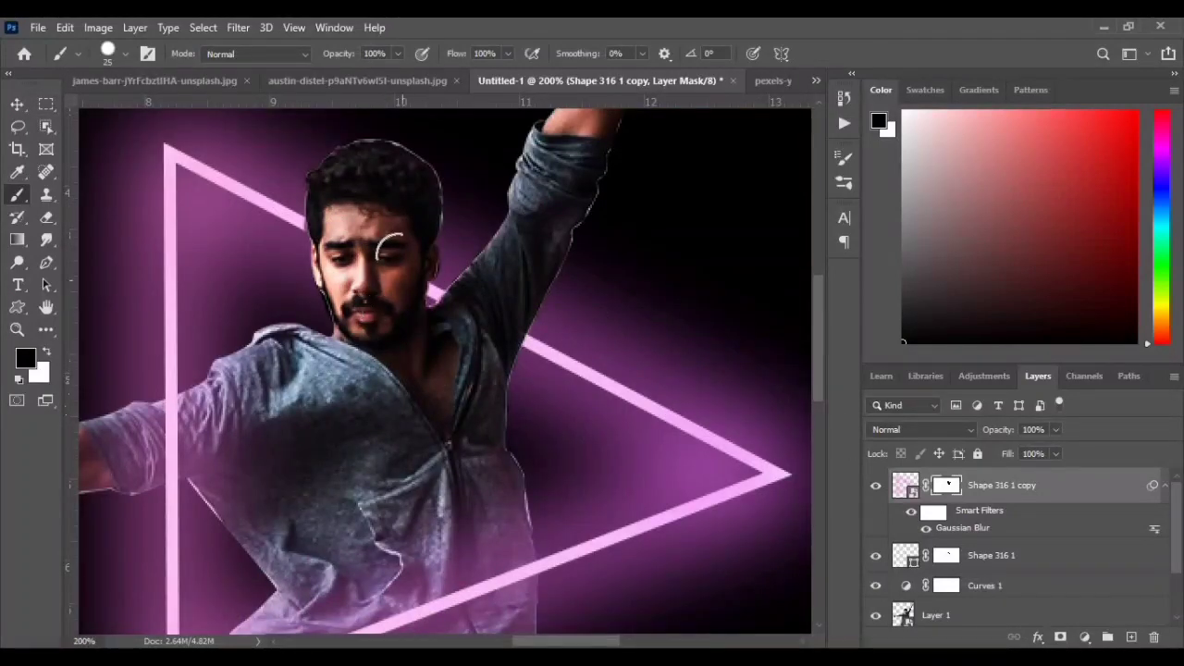
key(ctrl+minus)
key(ctrl+minus)
key(ctrl+plus)
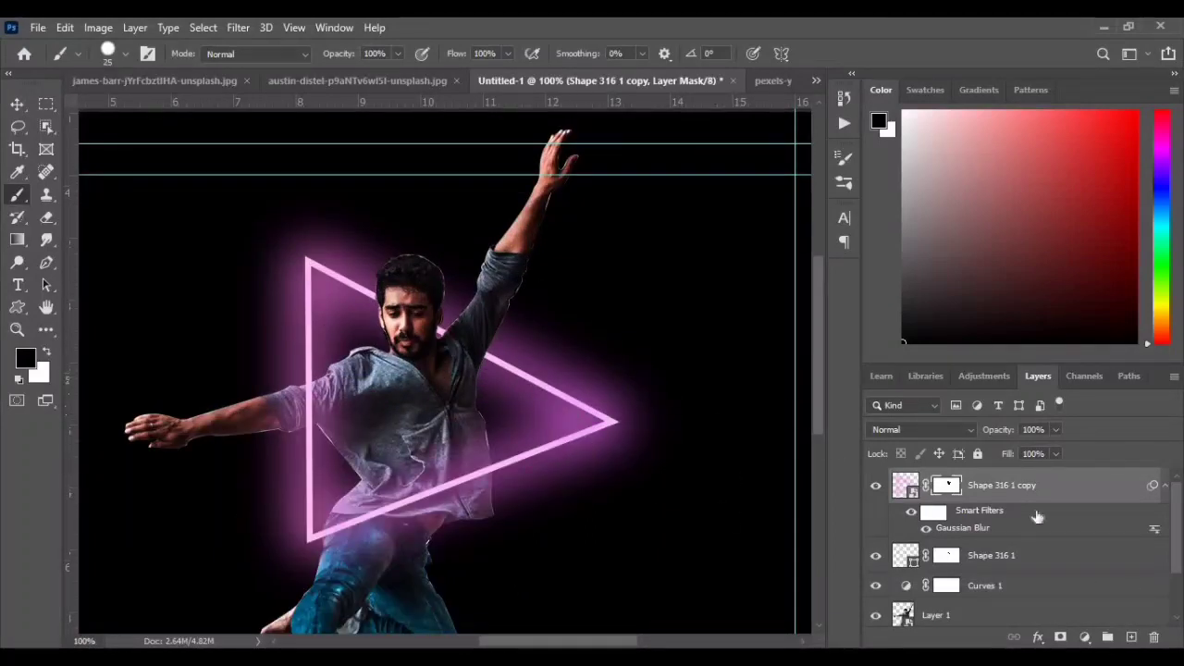
Add a new empty layer above the blurred triangle glow layer.
scroll(1049, 520, down, 3)
scroll(1036, 508, up, 3)
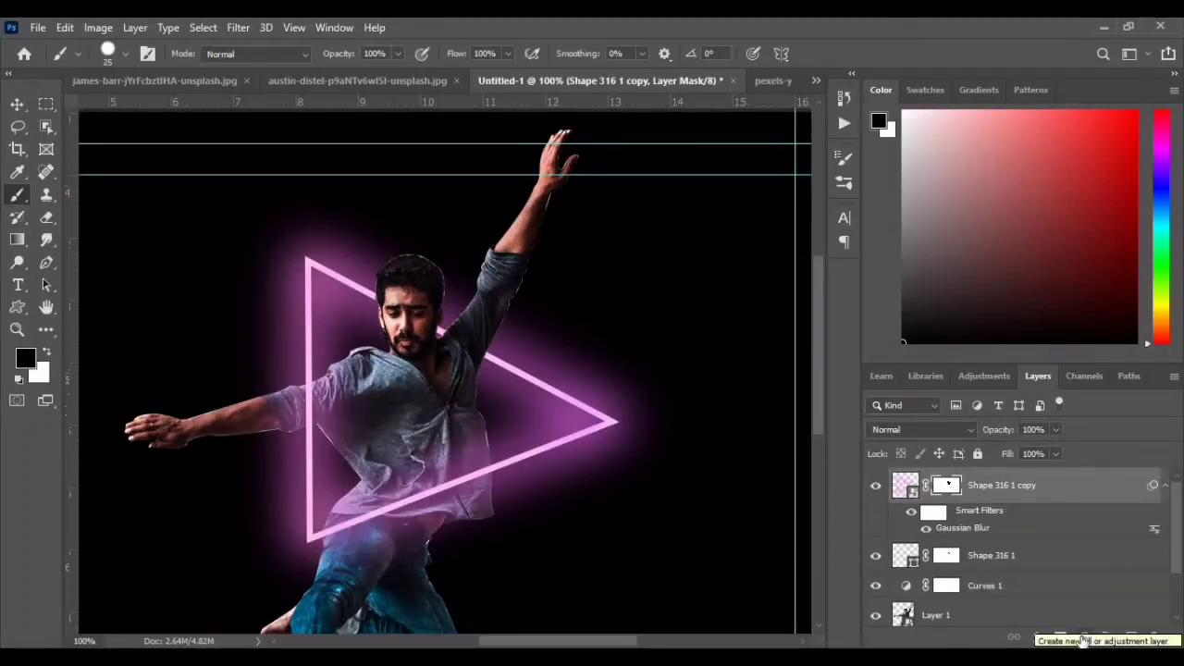
click(1131, 636)
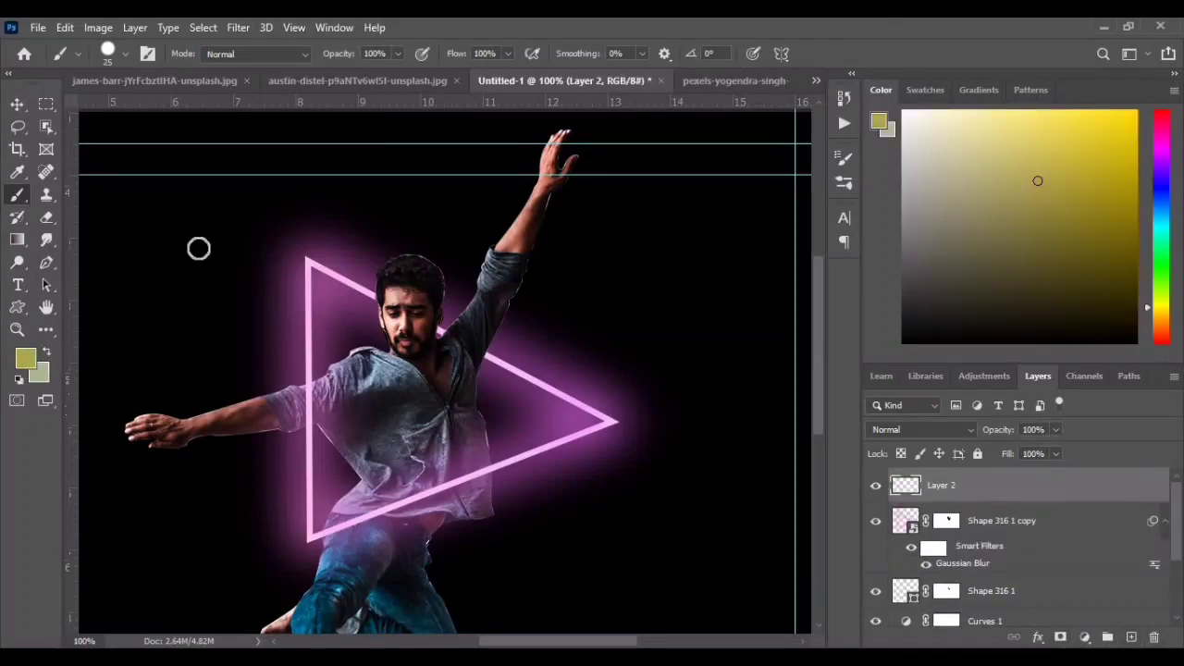
key(ctrl+plus)
key(ctrl+plus)
drag(359, 196, 470, 399)
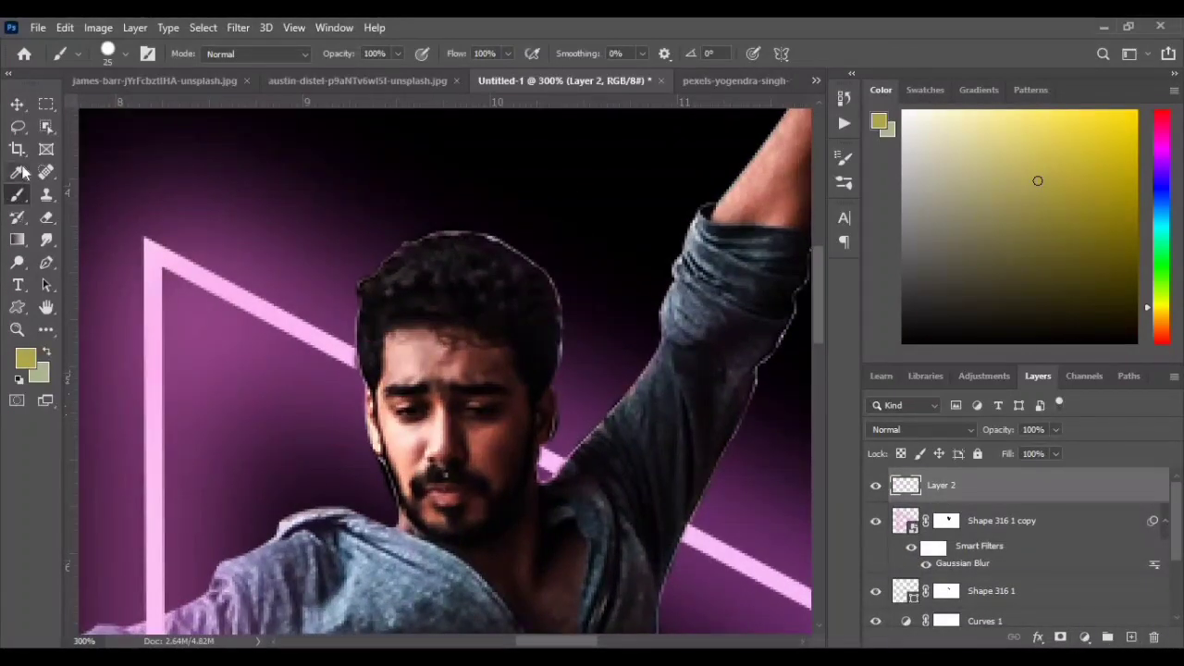
Set the foreground color to bright magenta (#f834d5).
click(108, 49)
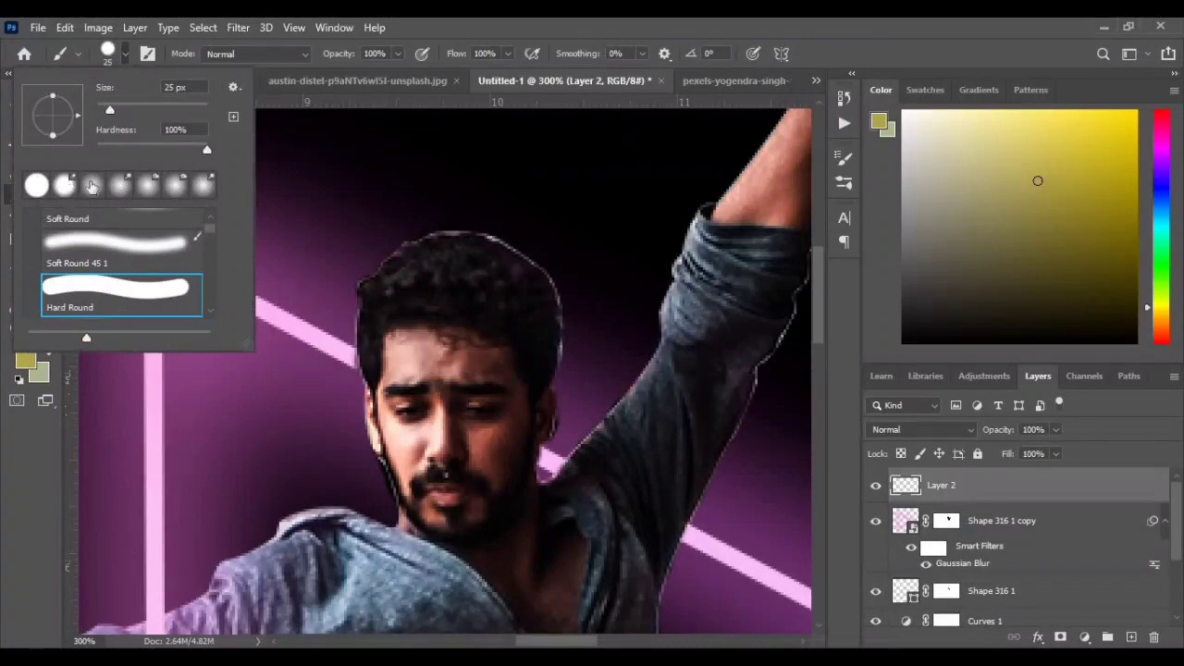
key(e)
click(25, 359)
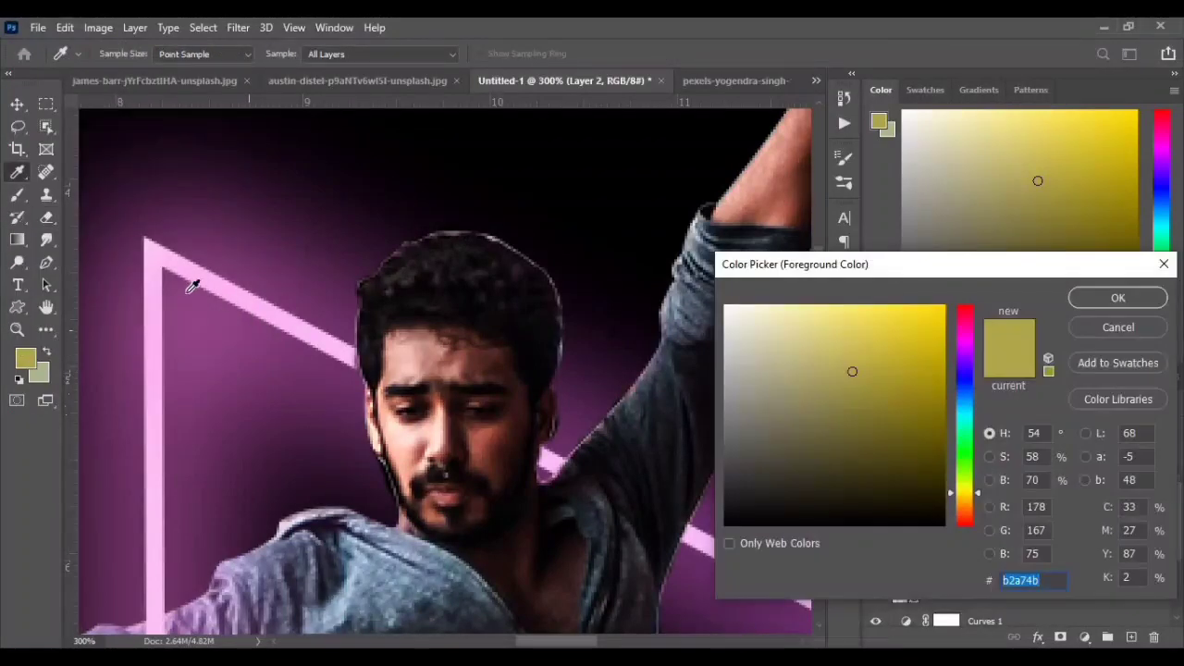
click(166, 283)
click(921, 313)
click(901, 312)
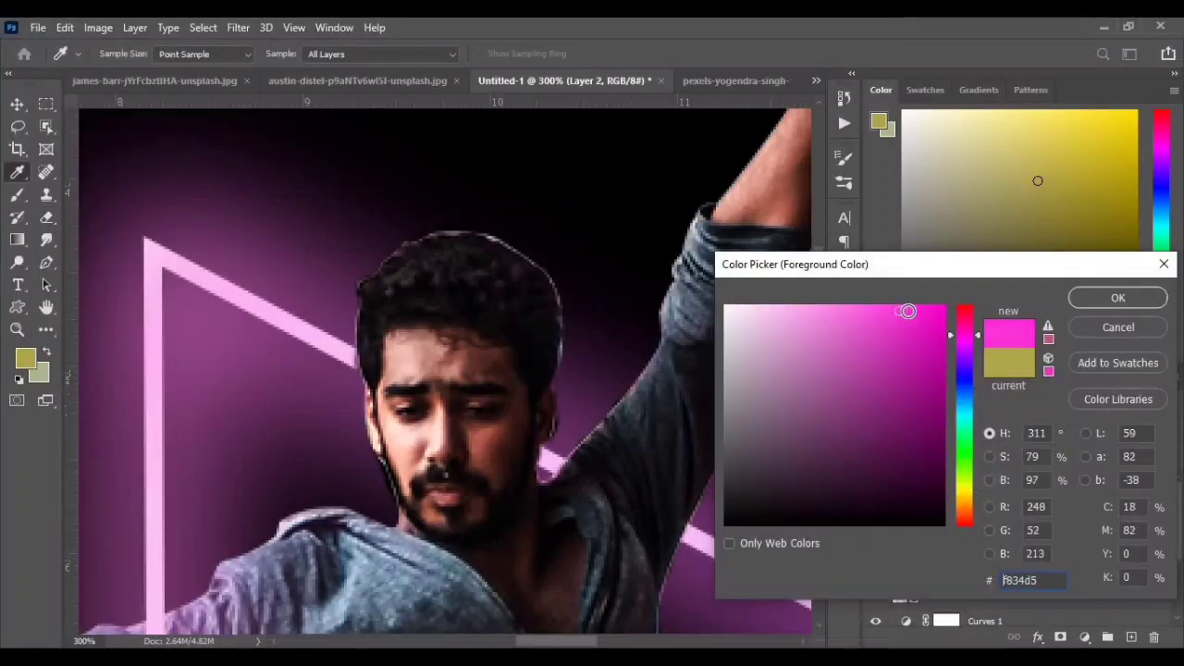
click(1109, 299)
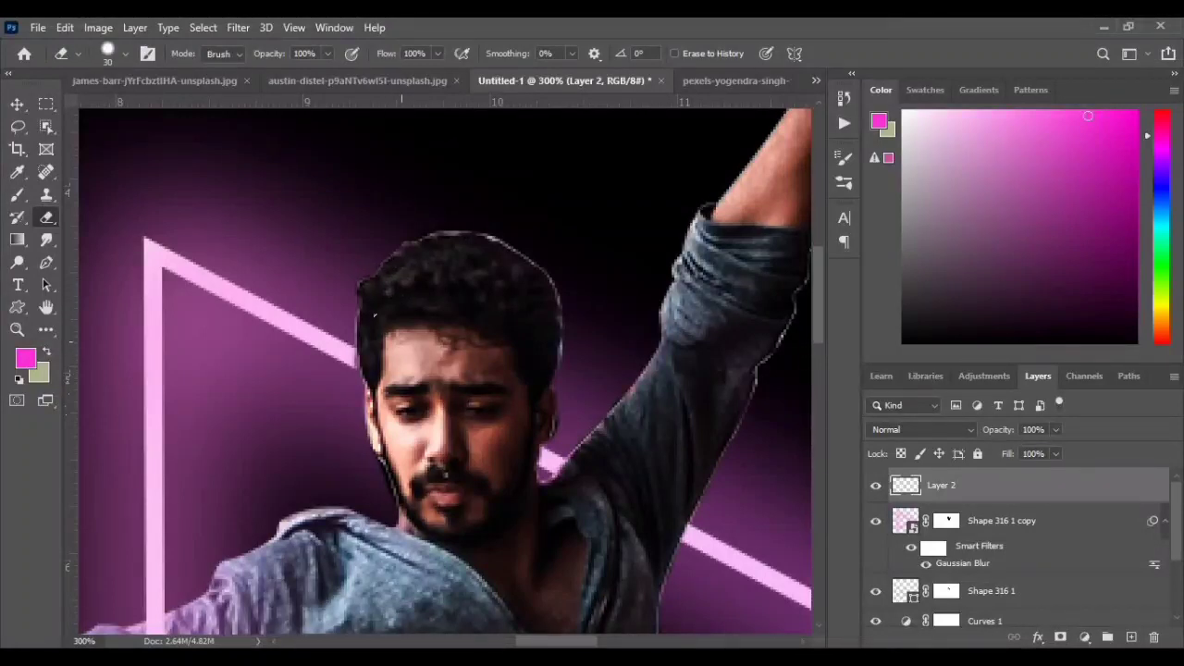
Paint magenta over the half of the man's hair and face nearest the triangle's vertical side with the 25 px Soft Round 45 1 brush.
click(16, 194)
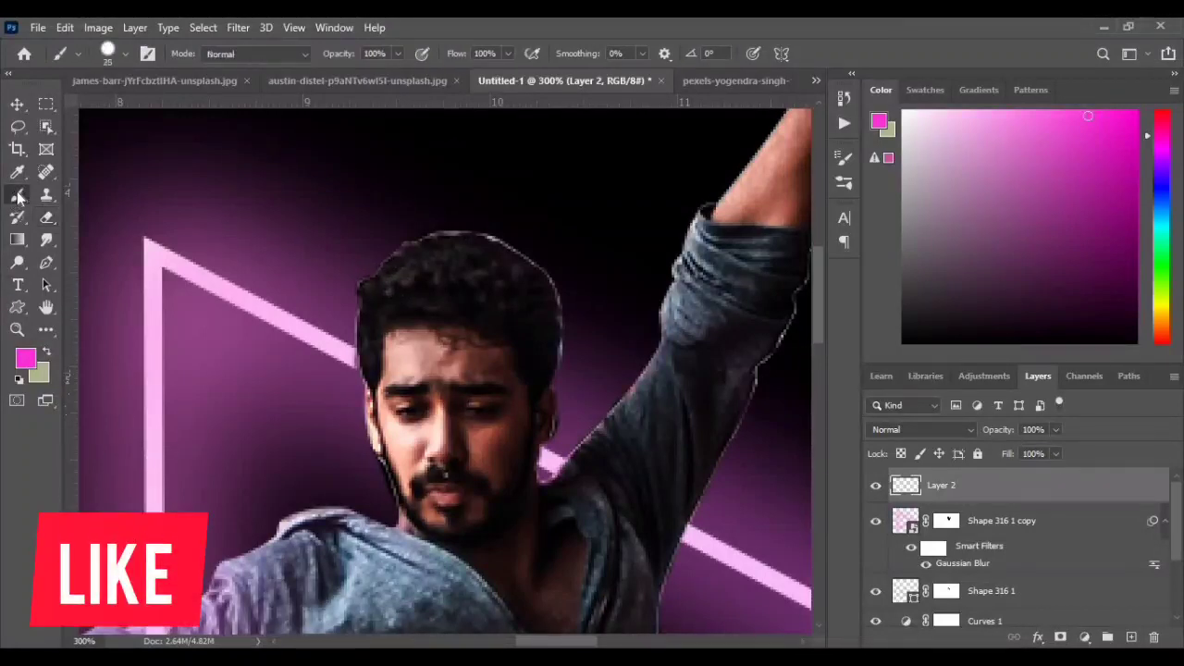
click(120, 54)
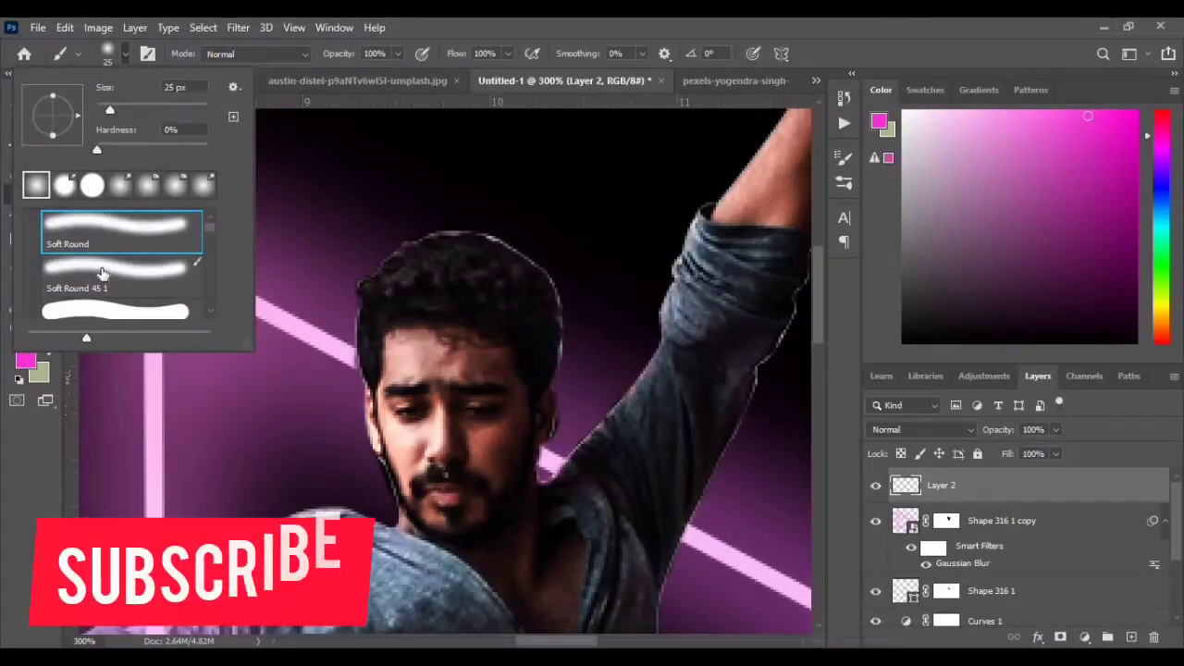
click(116, 268)
mouse_move(393, 273)
mouse_down()
mouse_move(396, 514)
mouse_move(393, 433)
mouse_up()
mouse_move(370, 283)
mouse_down()
mouse_move(369, 375)
mouse_move(397, 392)
mouse_up()
scroll(397, 391, down, 3)
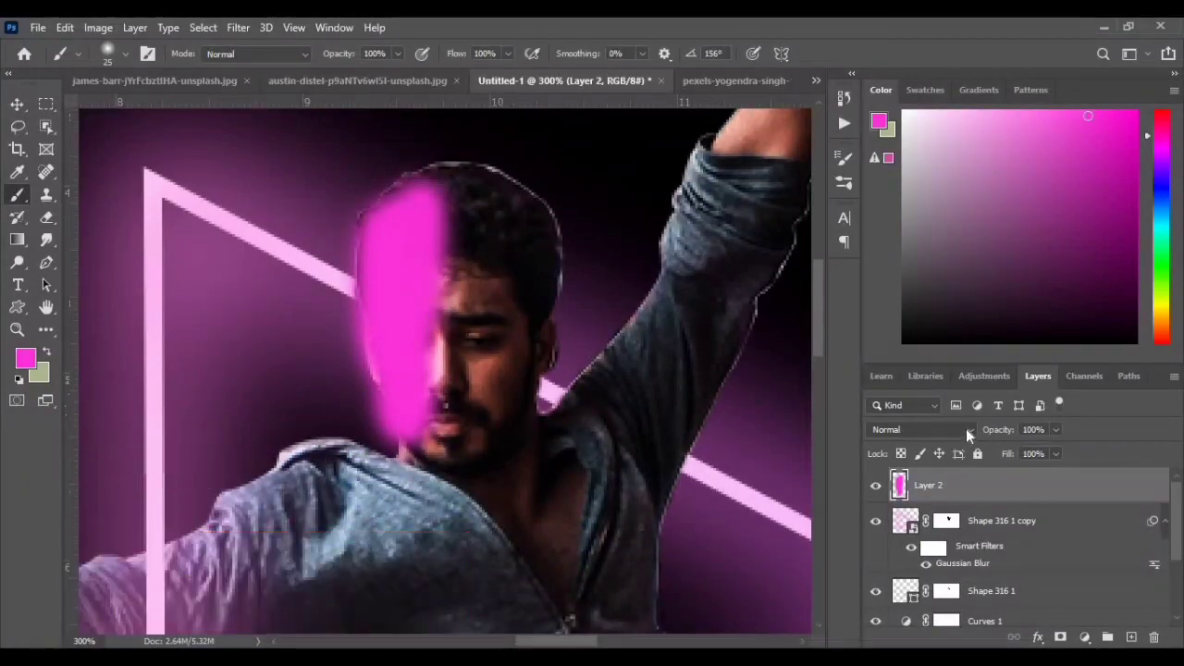
Set the painted layer's blend mode to Soft Light and check the tint on the face.
click(966, 429)
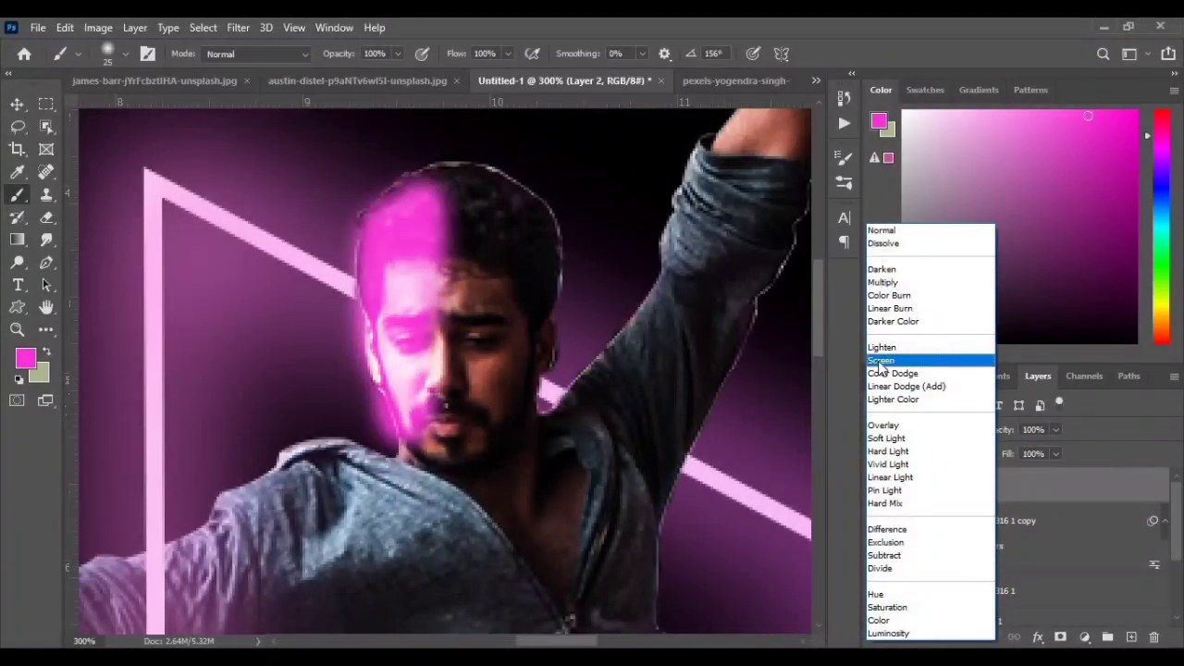
click(873, 441)
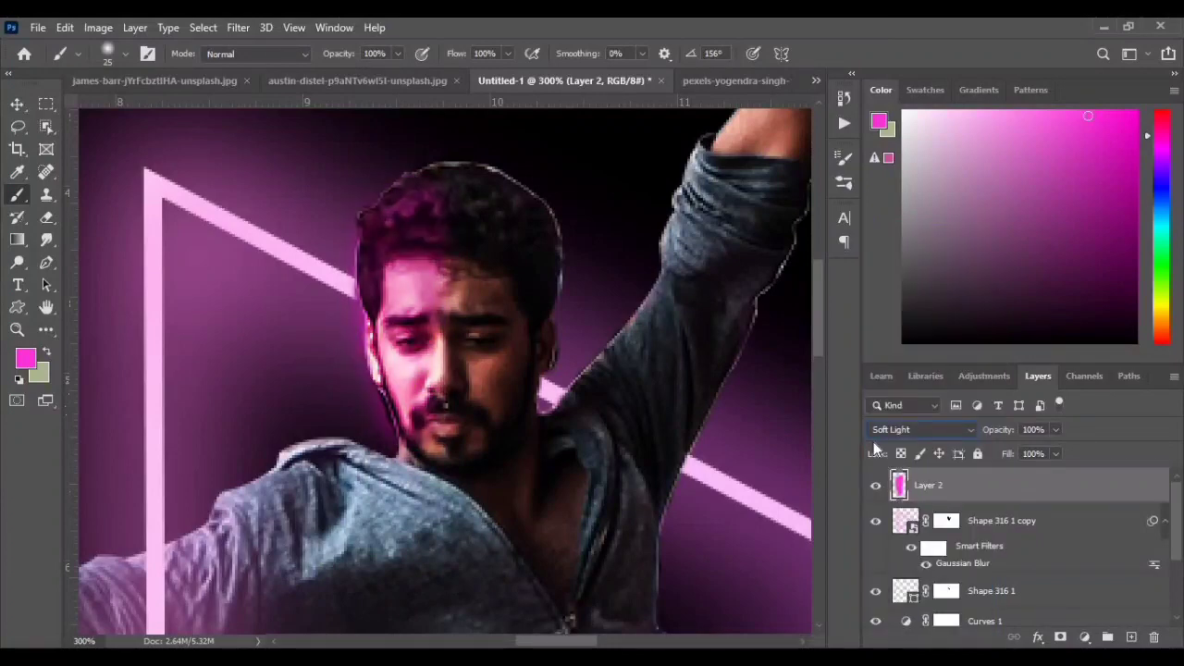
key(ctrl+minus)
key(ctrl+minus)
key(ctrl+minus)
key(ctrl+plus)
key(ctrl+plus)
key(ctrl+plus)
key(ctrl+plus)
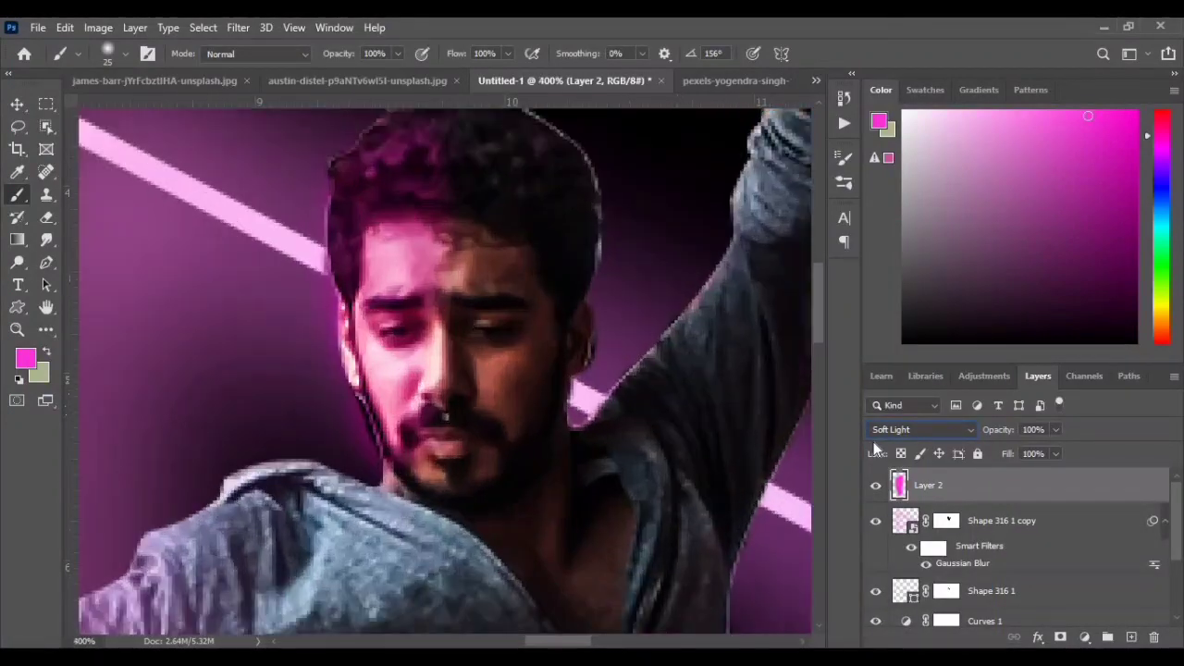
Lower the face tint layer's opacity to 54% and check it against the whole composite.
click(1057, 431)
key(ctrl+minus)
key(ctrl+minus)
key(ctrl+minus)
key(ctrl+minus)
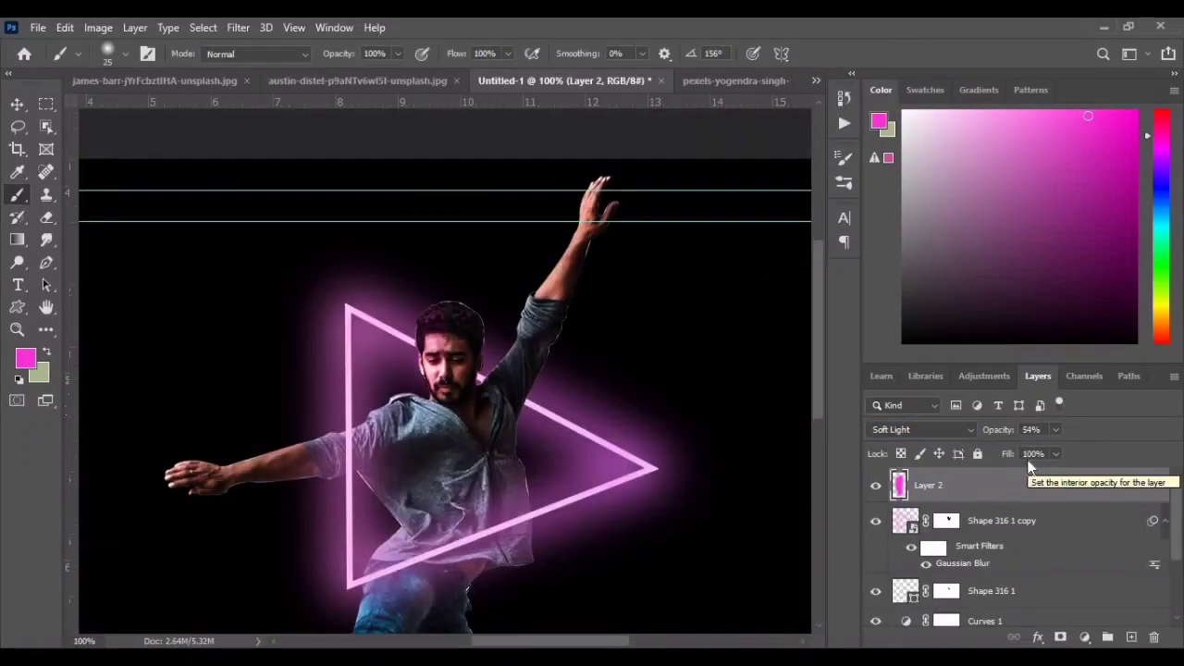
key(ctrl+plus)
key(ctrl+plus)
key(ctrl+plus)
key(ctrl+plus)
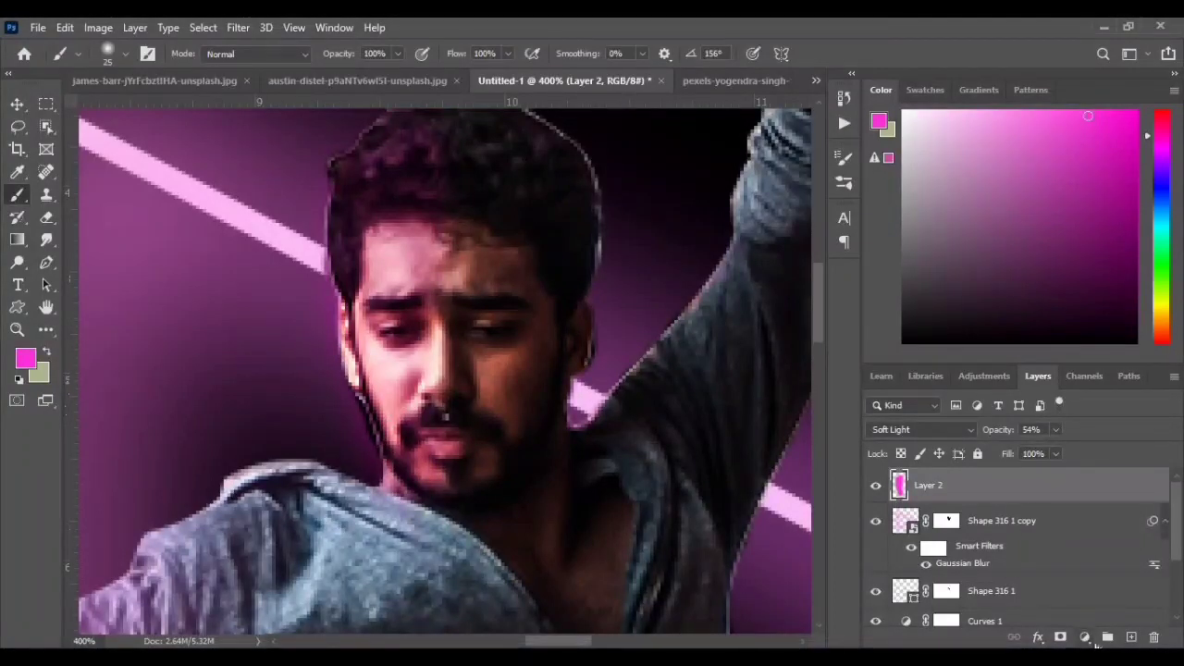
Add another empty layer above the face tint layer.
click(1130, 638)
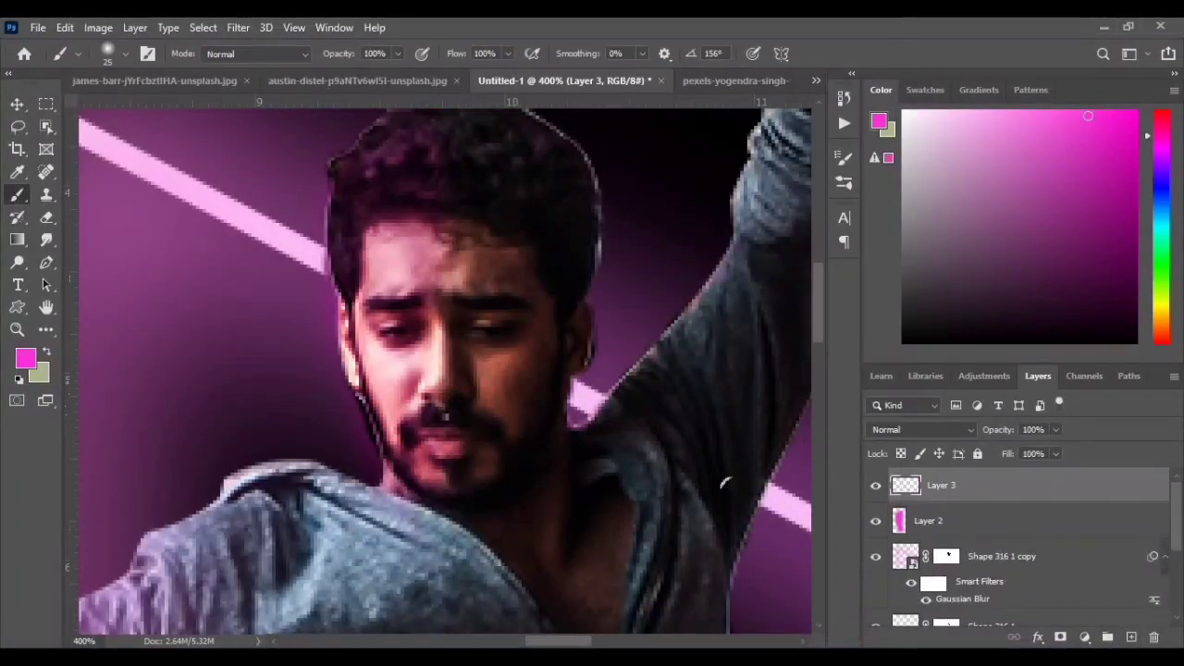
drag(453, 56, 431, 56)
drag(555, 180, 542, 435)
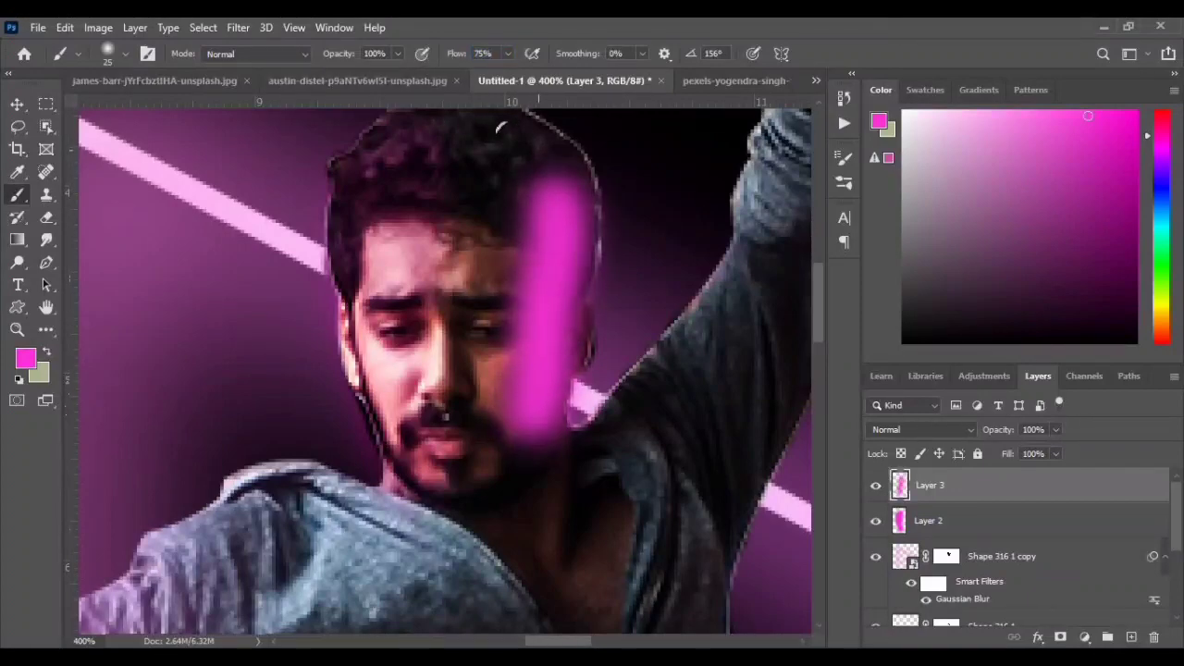
key(ctrl+z)
Paint magenta over the other side of the man's hair and face with the brush at 79% opacity and 47% flow.
drag(459, 53, 433, 54)
drag(341, 52, 321, 53)
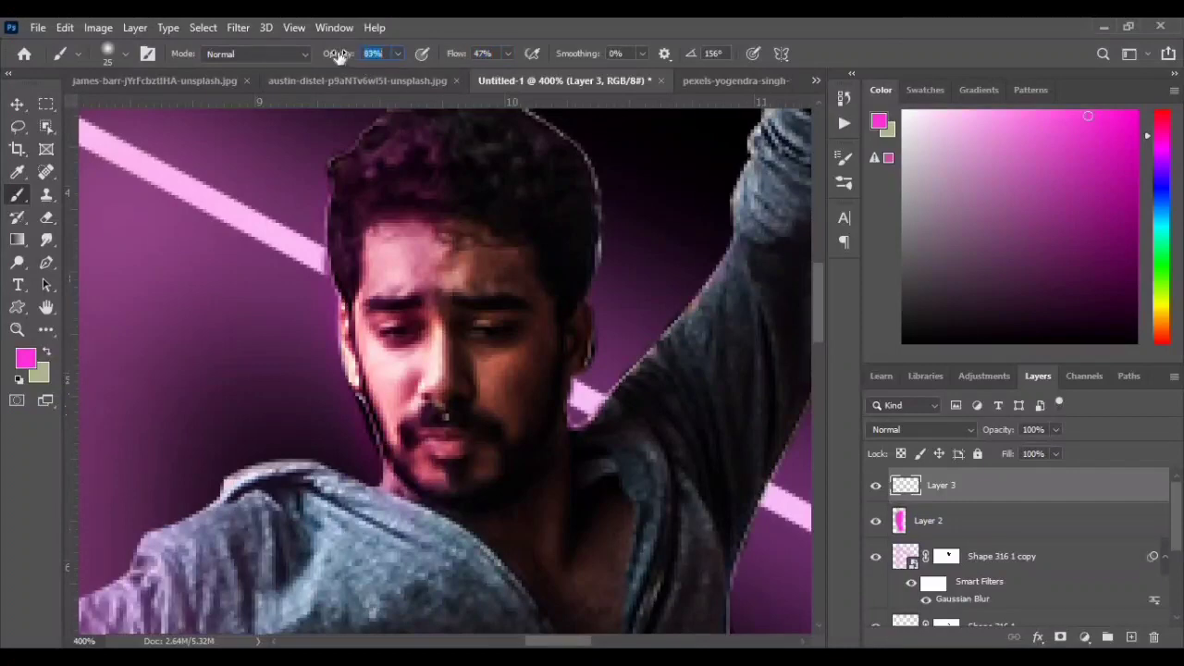
click(555, 190)
drag(532, 238, 544, 421)
mouse_move(505, 104)
mouse_down()
mouse_move(544, 148)
mouse_move(507, 246)
mouse_move(497, 328)
mouse_move(497, 407)
mouse_move(542, 399)
mouse_up()
scroll(640, 329, down, 3)
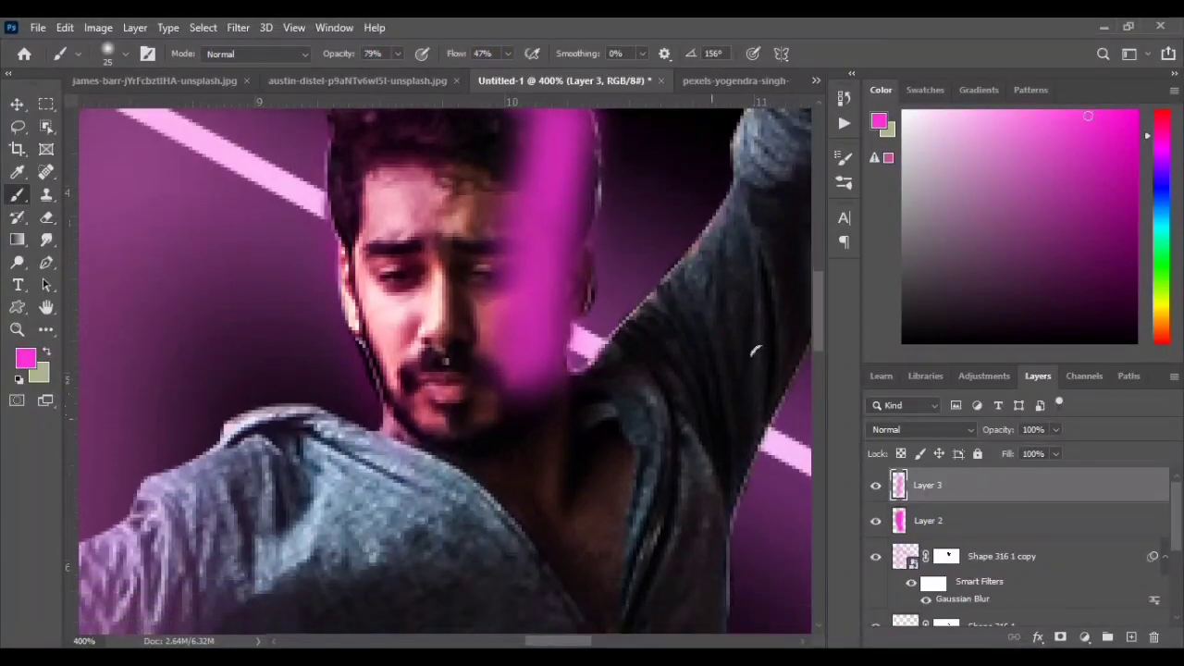
Paint magenta over the raised sleeve's armpit, the shoulder beside the neck and the outstretched forearm near the cuff.
mouse_move(756, 344)
mouse_down()
mouse_move(736, 375)
mouse_move(703, 509)
mouse_up()
drag(625, 279, 582, 370)
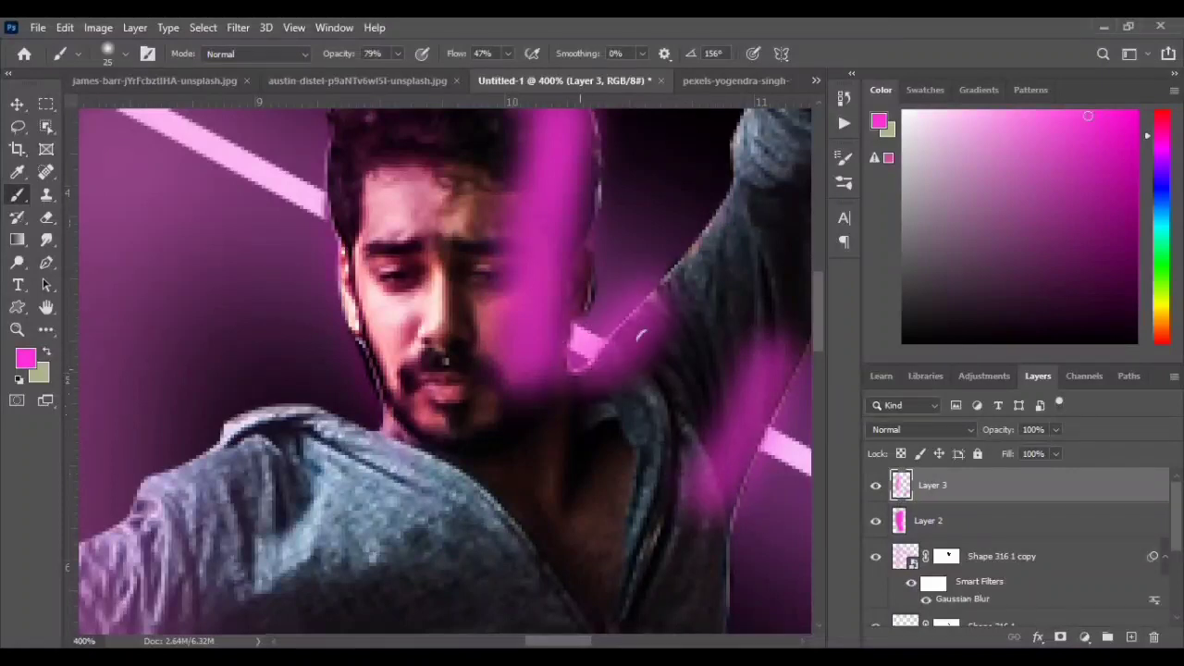
scroll(576, 357, down, 4)
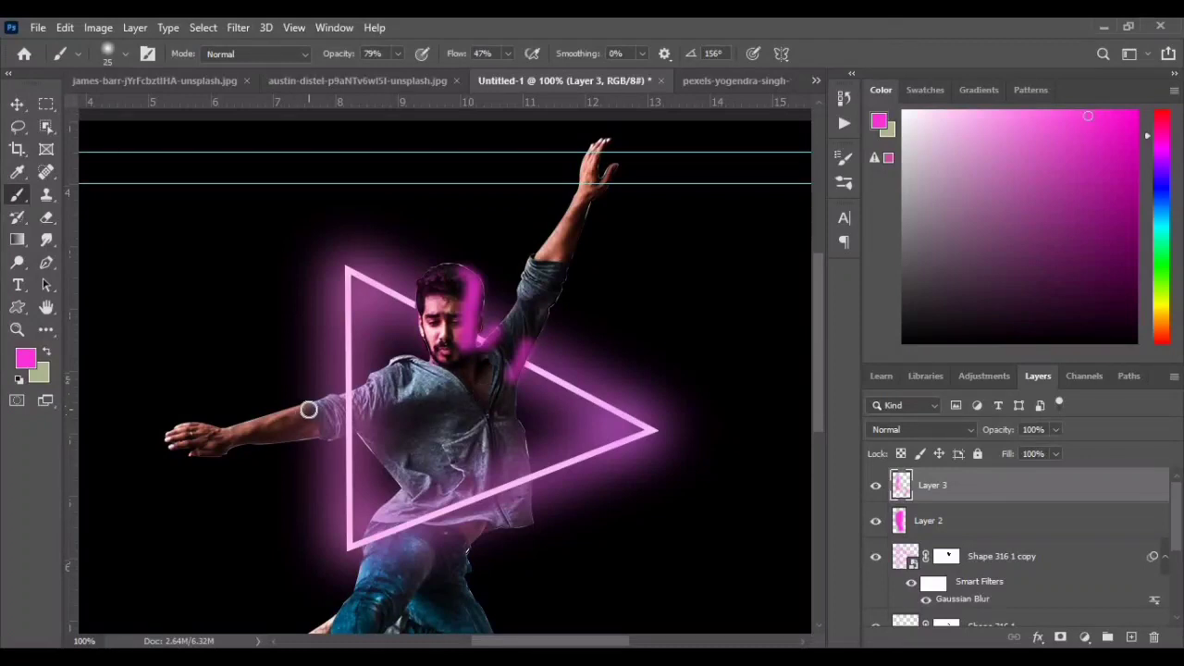
mouse_move(308, 410)
mouse_down()
mouse_move(268, 428)
mouse_move(314, 423)
mouse_move(279, 427)
mouse_up()
Set the second paint layer's blend mode to Soft Light and open its opacity setting.
click(971, 430)
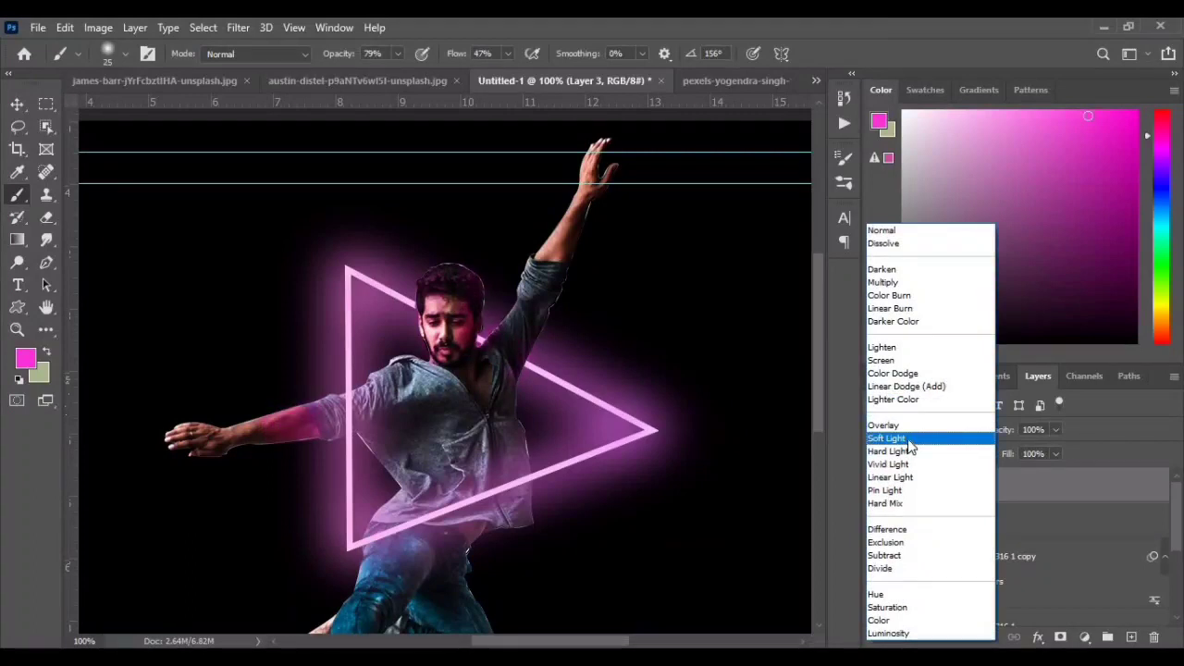
click(910, 438)
click(1055, 429)
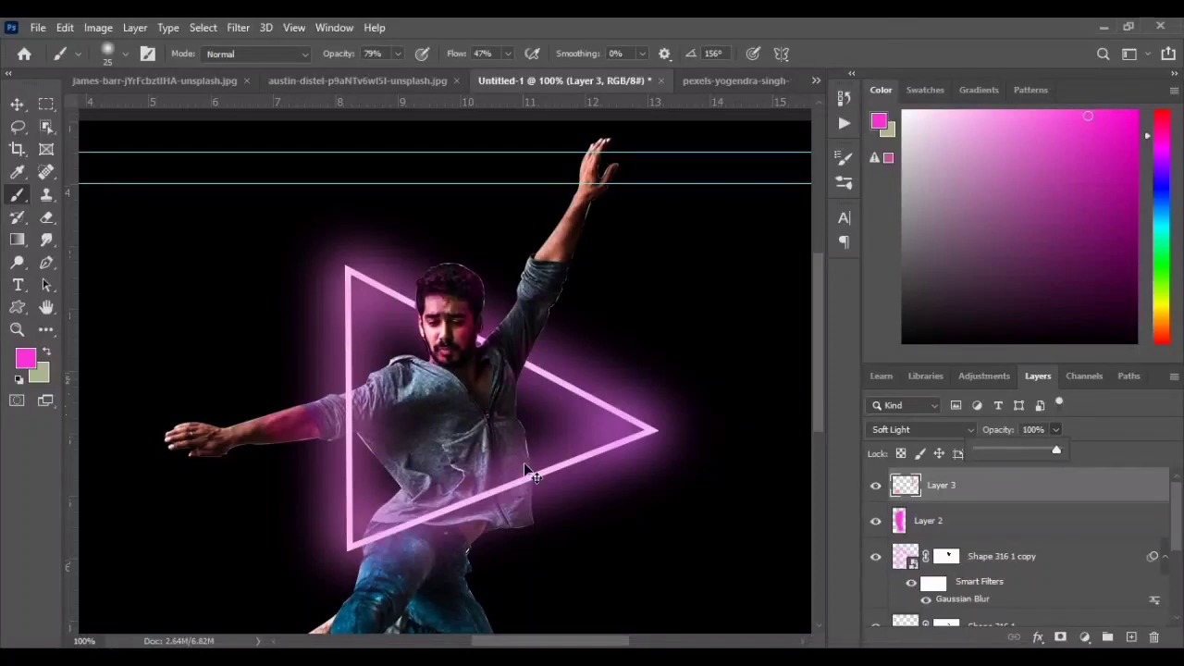
Extend the magenta tint along the raised sleeve and up the bare forearm towards the hand.
scroll(527, 471, up, 2)
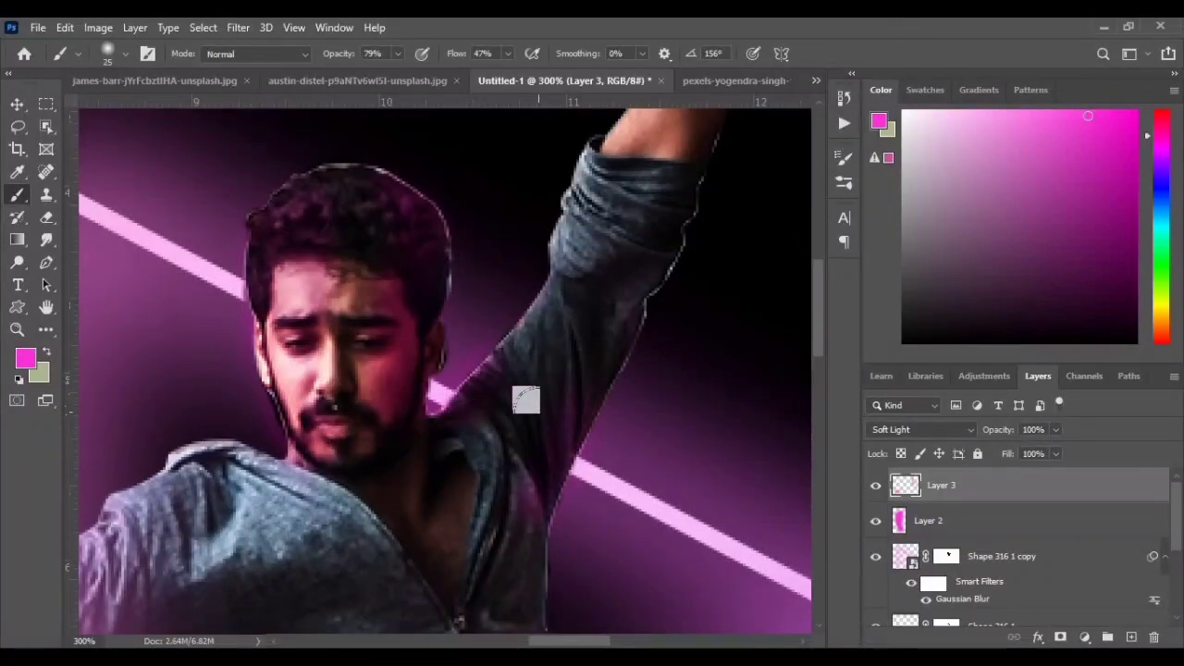
scroll(525, 399, down, 1)
scroll(526, 401, up, 5)
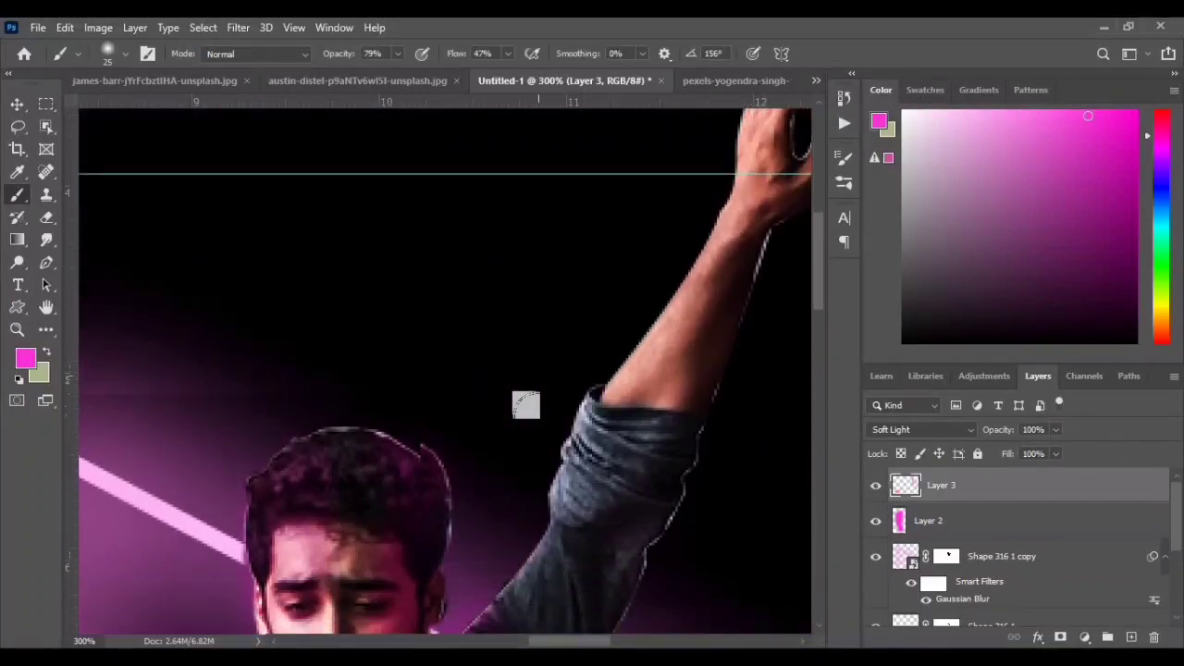
scroll(525, 404, down, 3)
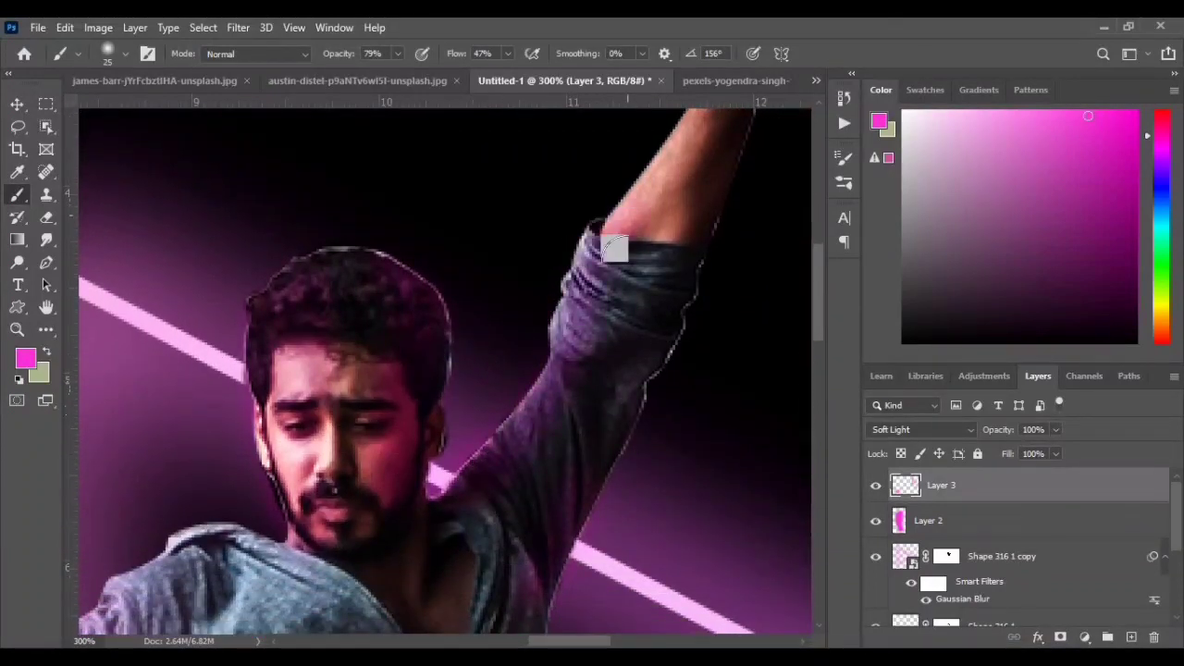
scroll(614, 248, up, 3)
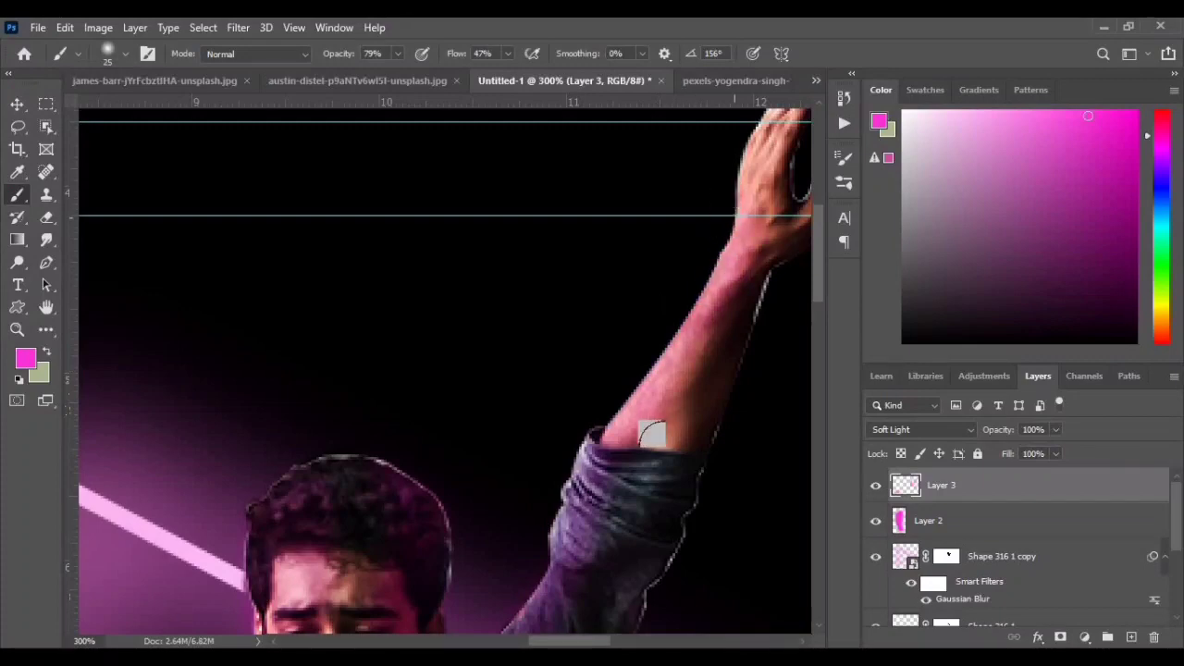
scroll(651, 433, up, 2)
scroll(727, 325, down, 7)
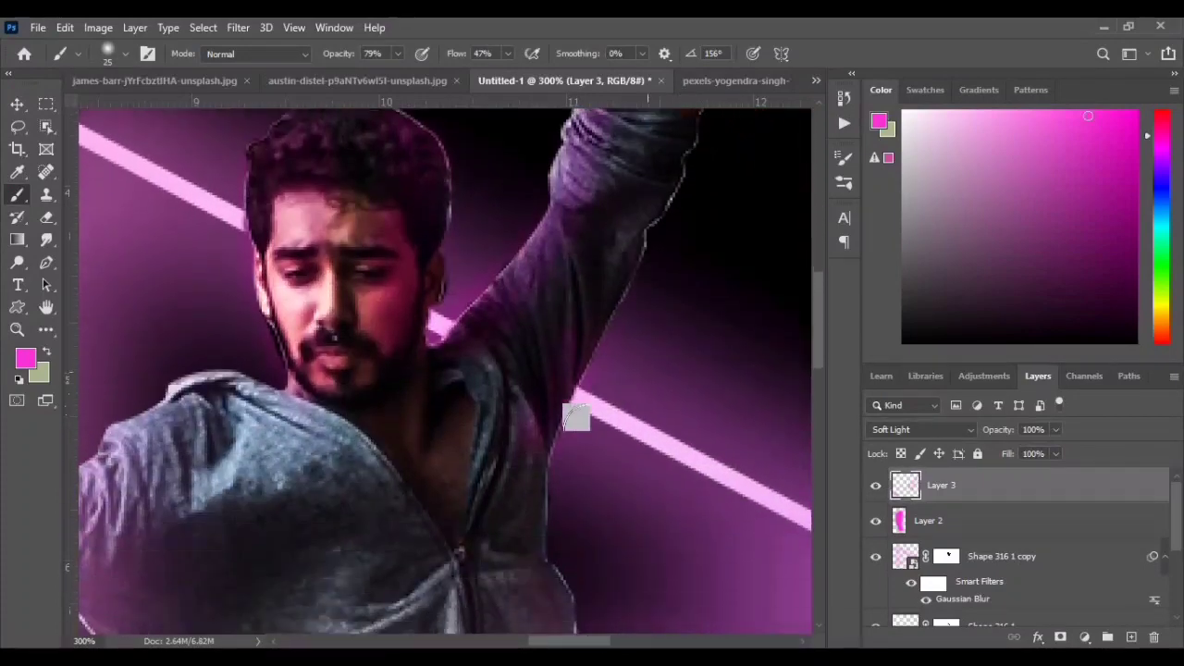
Extend the magenta tint along the outstretched forearm to the wrist and hand, with brush flow reduced to 28%.
scroll(191, 470, left, 8)
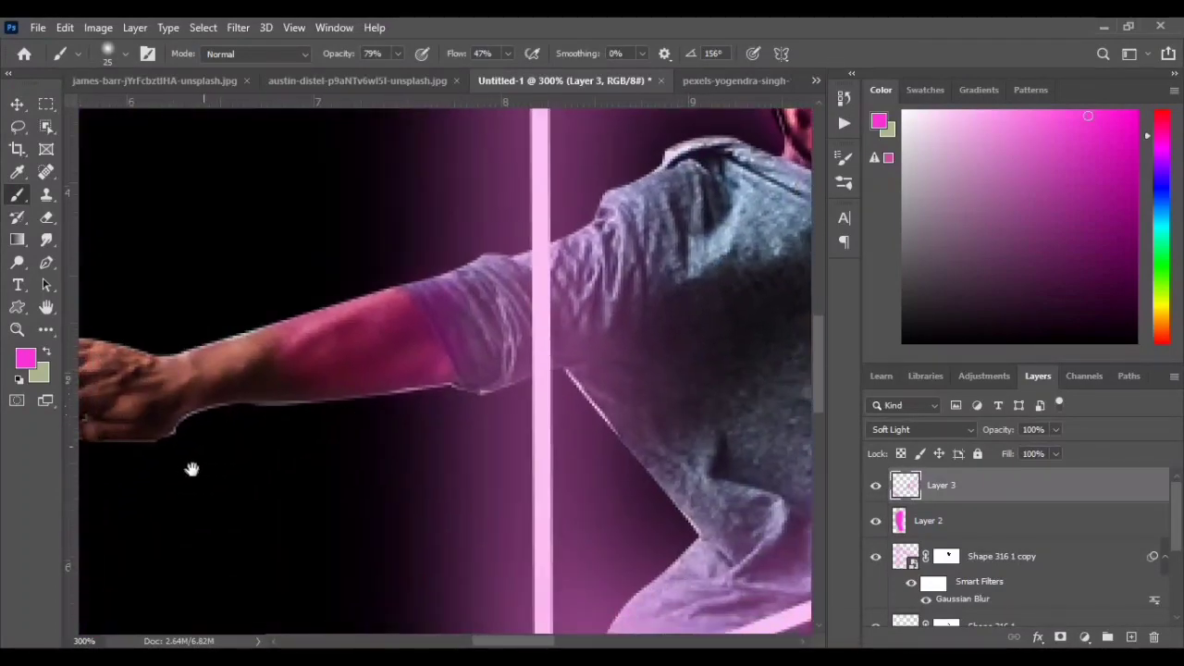
scroll(191, 469, left, 4)
key(shift+2)
key(shift+8)
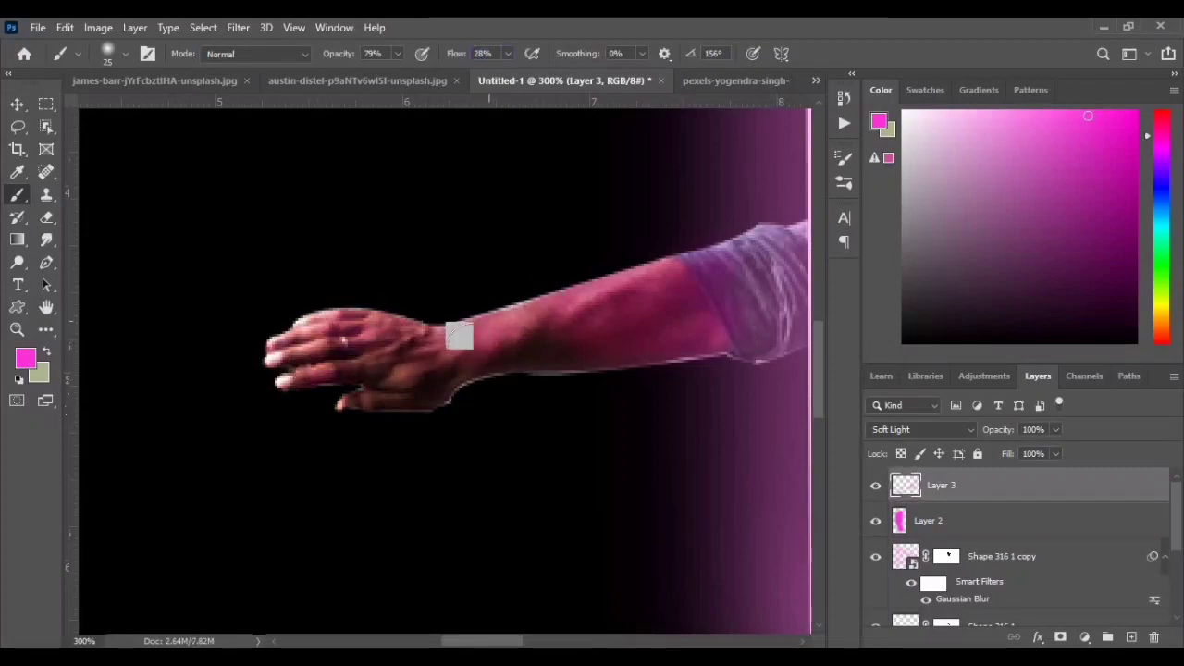
key(ctrl+minus)
key(ctrl+minus)
key(ctrl+minus)
key(ctrl+minus)
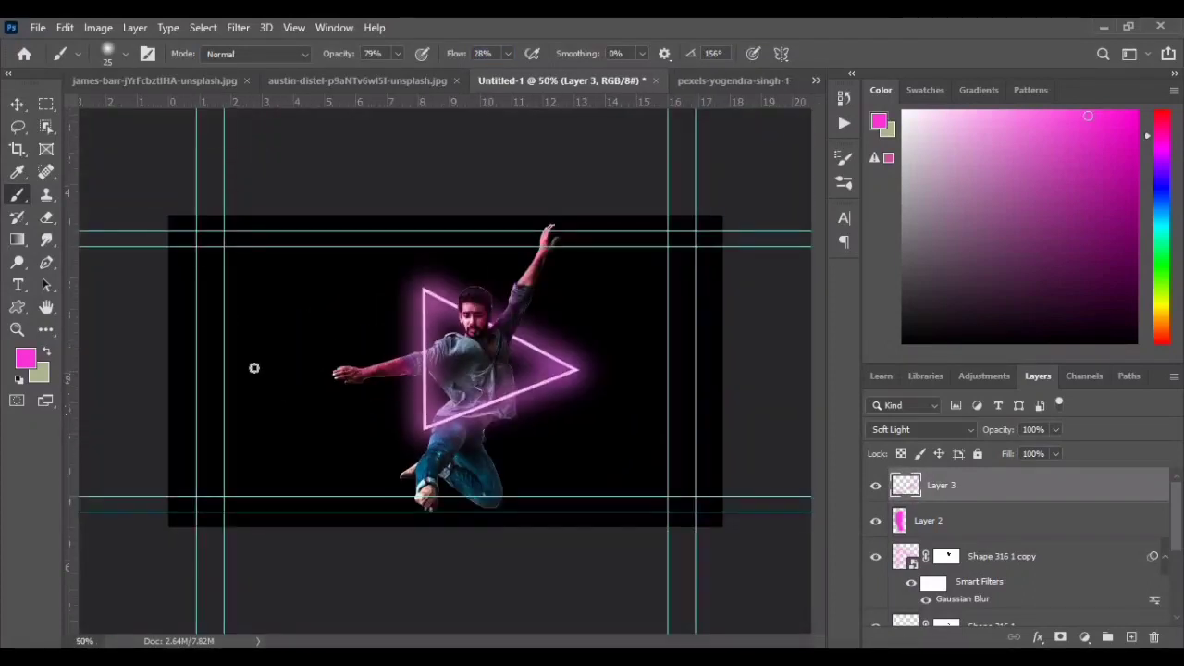
Lower the second tint layer's opacity to 68%.
key(ctrl+plus)
key(ctrl+plus)
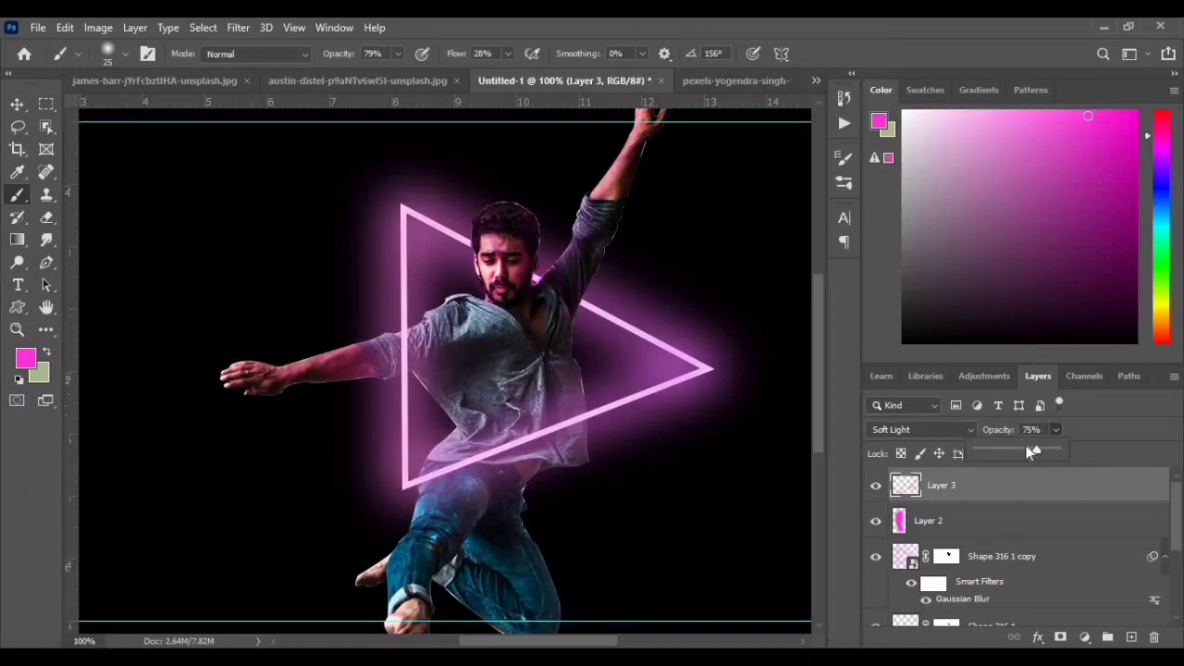
drag(1032, 449, 1034, 449)
Select the black Color Fill 1 background layer and hide it.
click(25, 102)
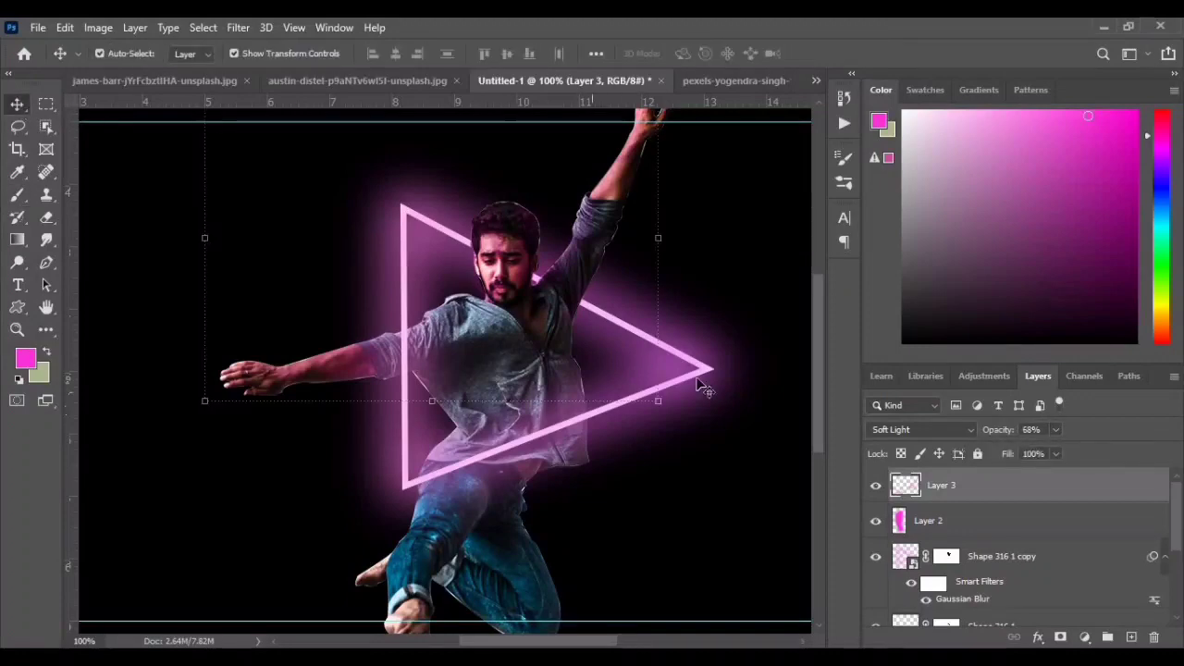
click(726, 294)
key(ctrl+minus)
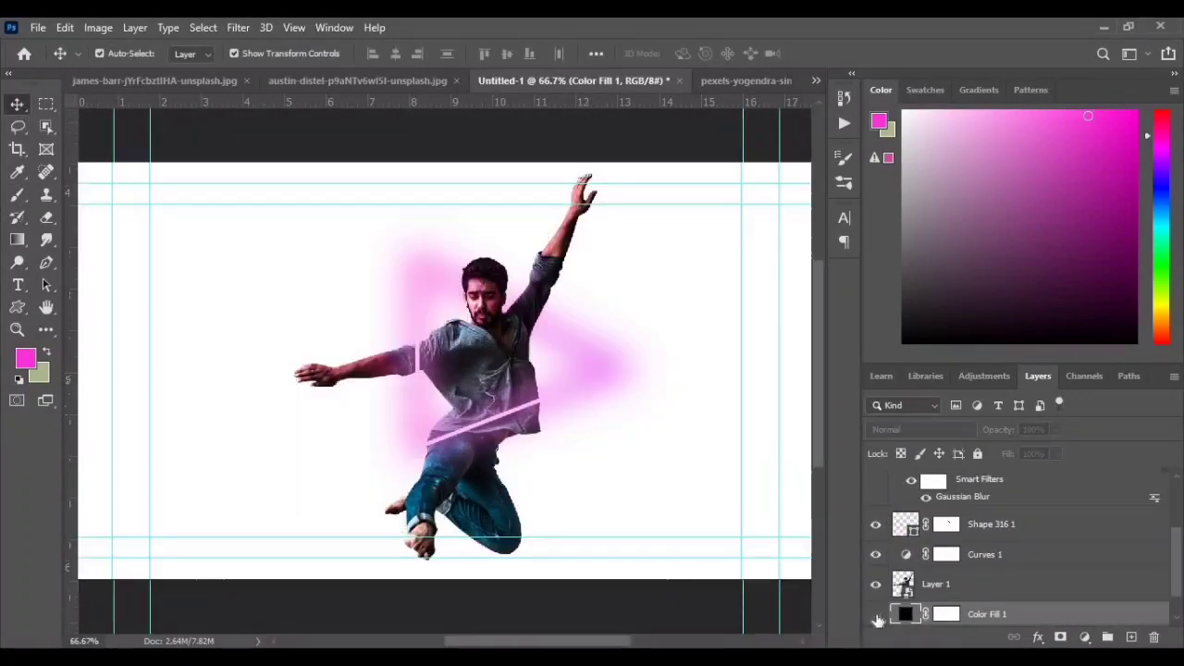
click(876, 616)
key(ctrl+minus)
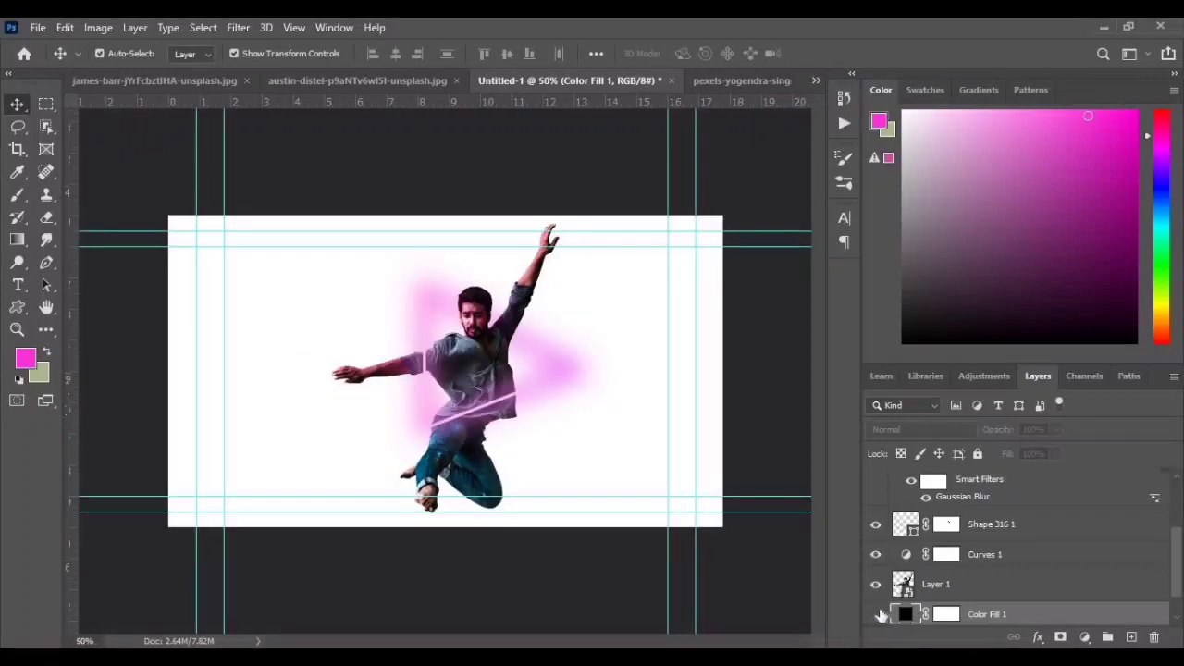
Show the hidden black Color Fill 1 background layer again behind the man.
click(876, 615)
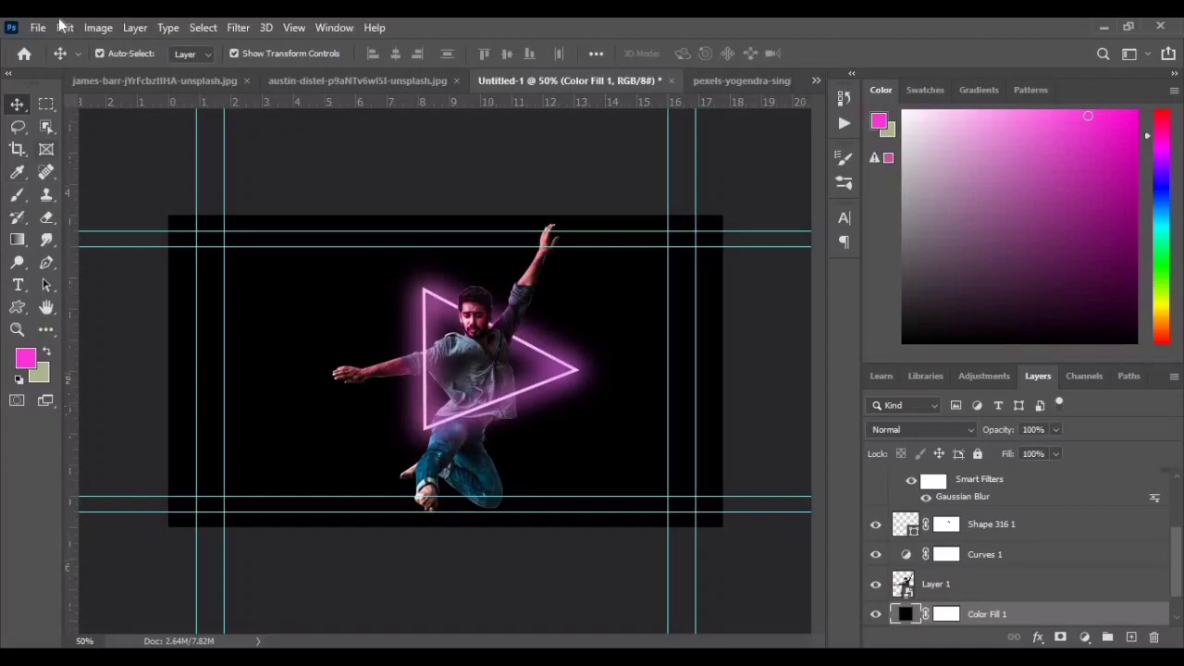
key(ctrl+plus)
key(ctrl+plus)
key(ctrl+plus)
drag(625, 307, 599, 409)
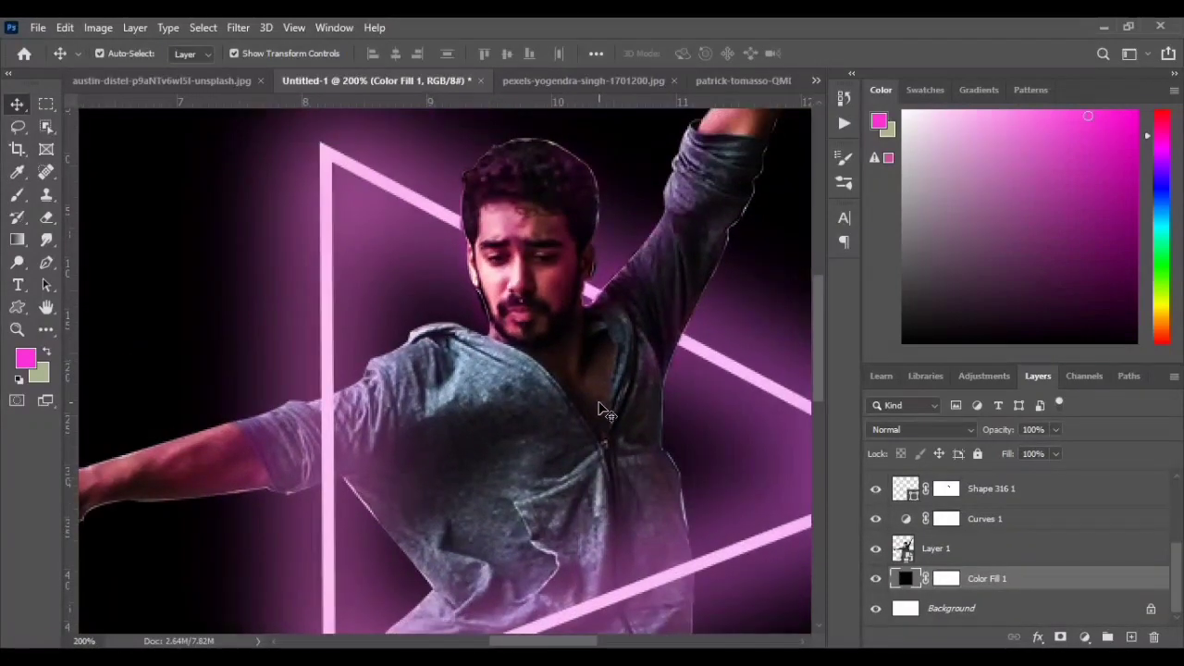
Compare the image with and without the blurred triangle glow layer, Shape 316 1 copy.
scroll(935, 554, up, 5)
click(941, 485)
key(b)
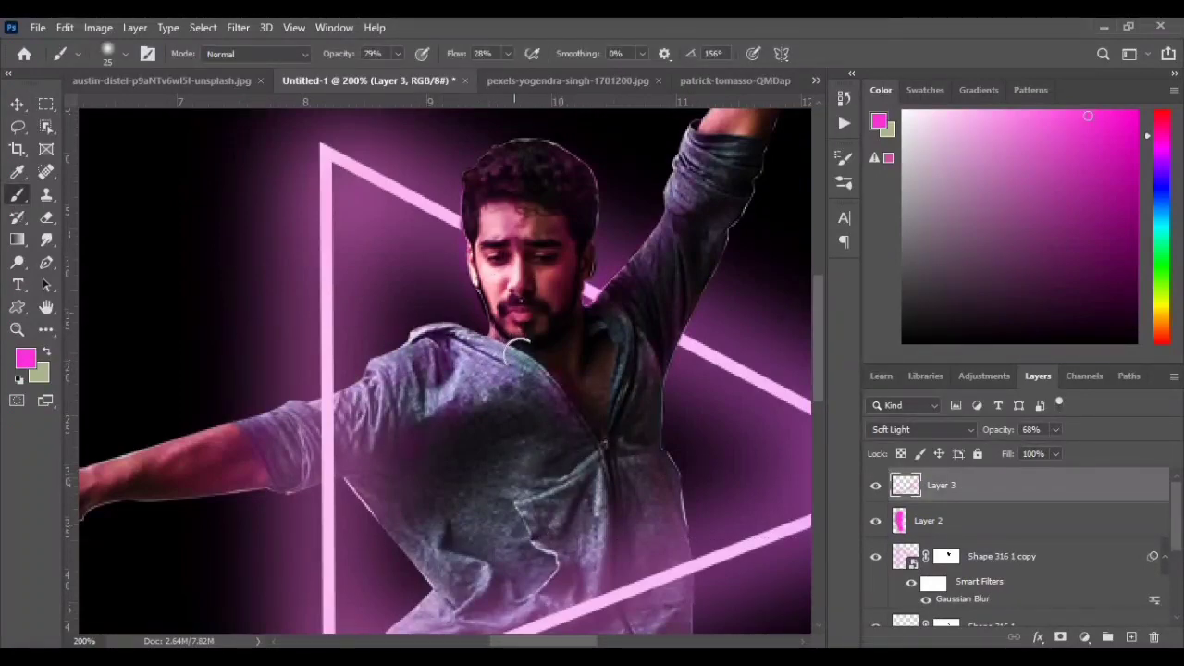
scroll(685, 380, up, 1)
click(876, 556)
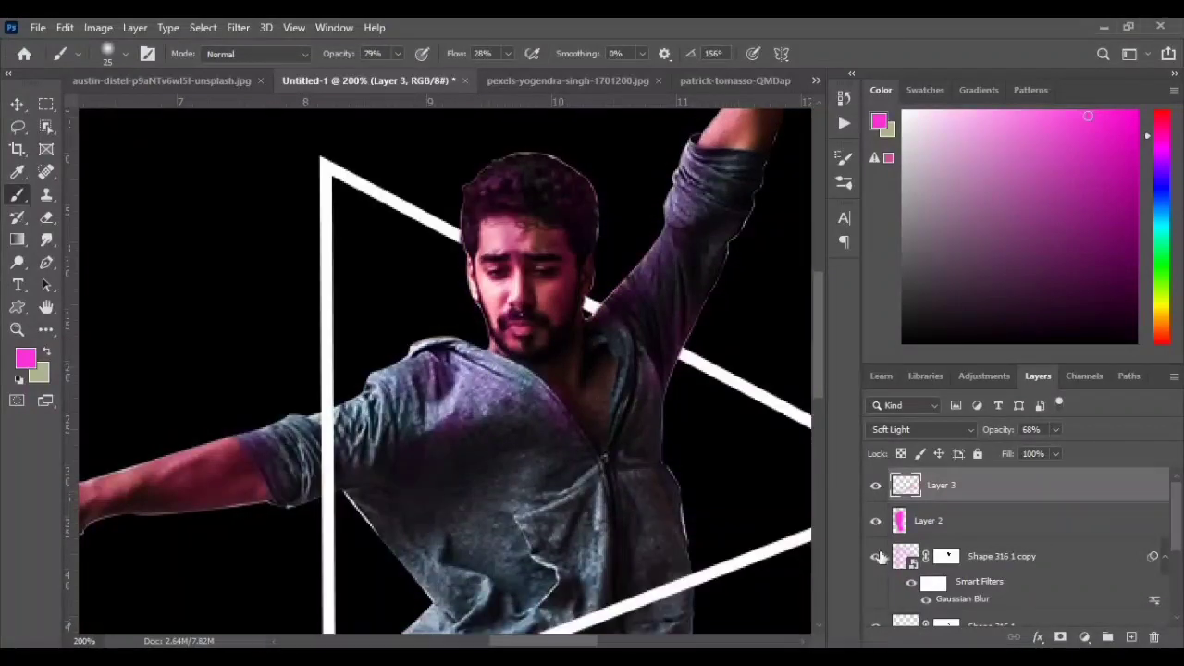
click(876, 556)
Delete the Layer 2 magenta tint layer.
right_click(946, 525)
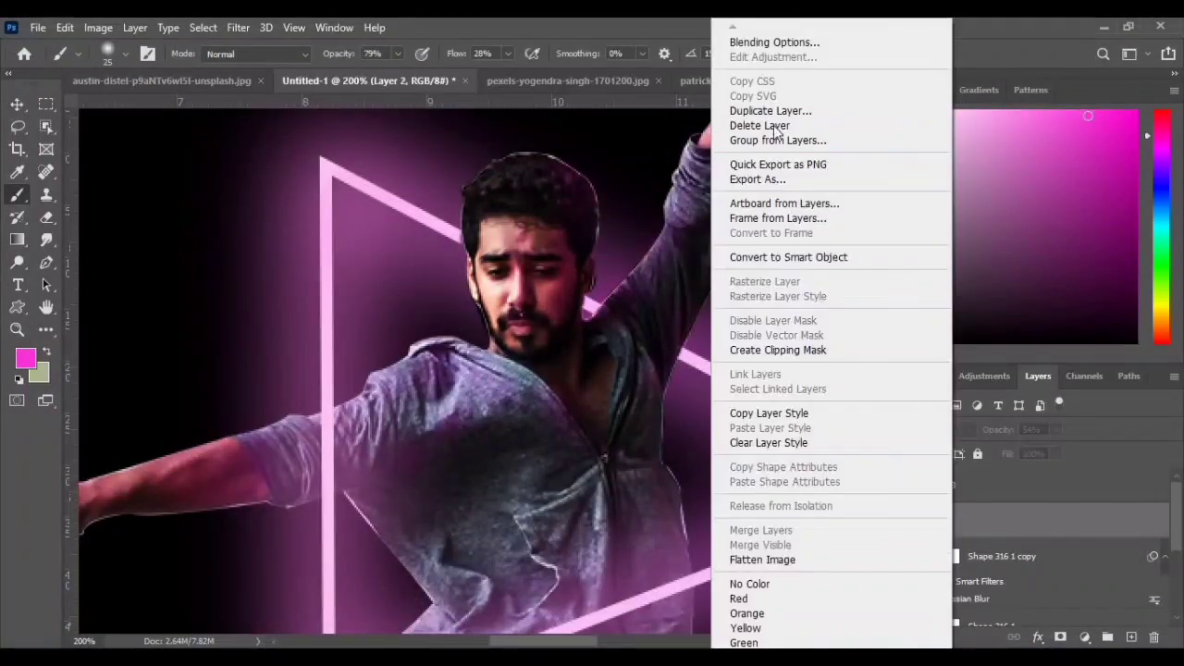
click(768, 125)
click(513, 270)
Paint the magenta tint over the jeans and the foot on Layer 3.
click(968, 495)
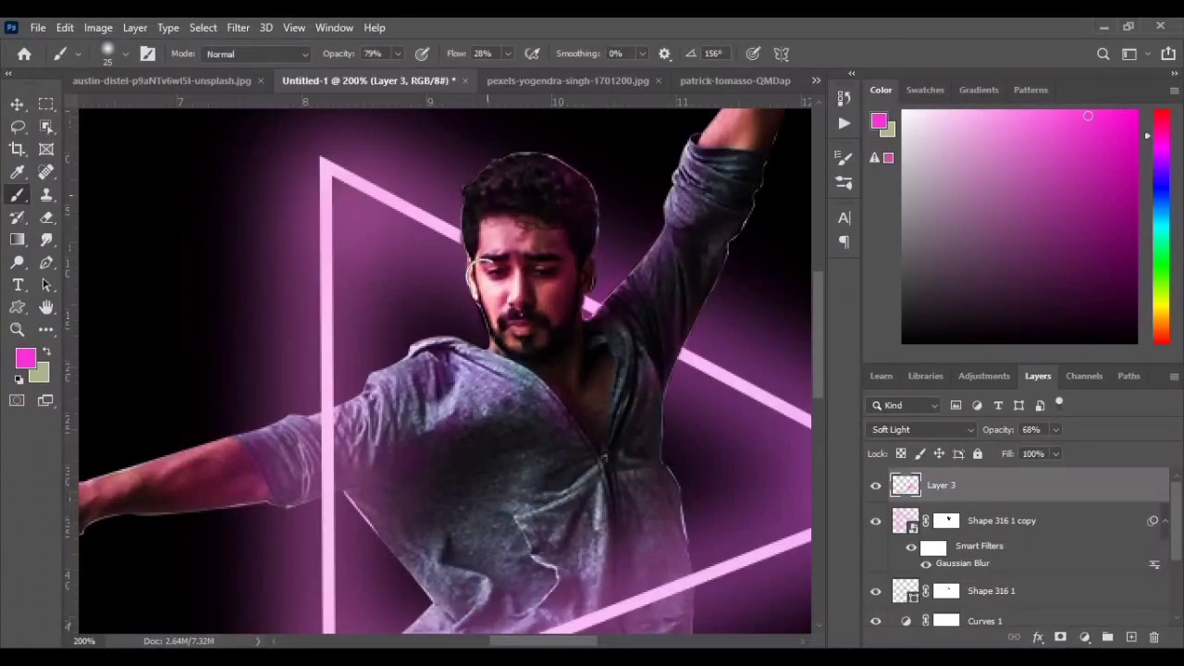
key(ctrl+0)
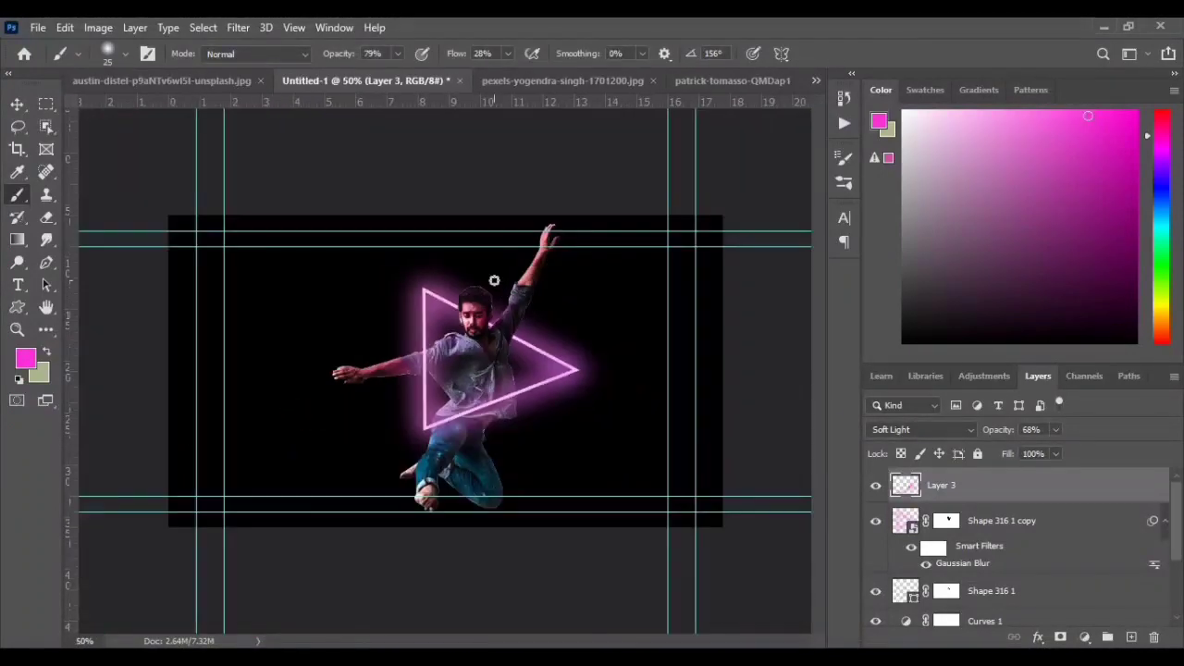
key(ctrl+minus)
key(ctrl+plus)
key(ctrl+plus)
key(ctrl+plus)
key(ctrl+plus)
drag(435, 622, 508, 111)
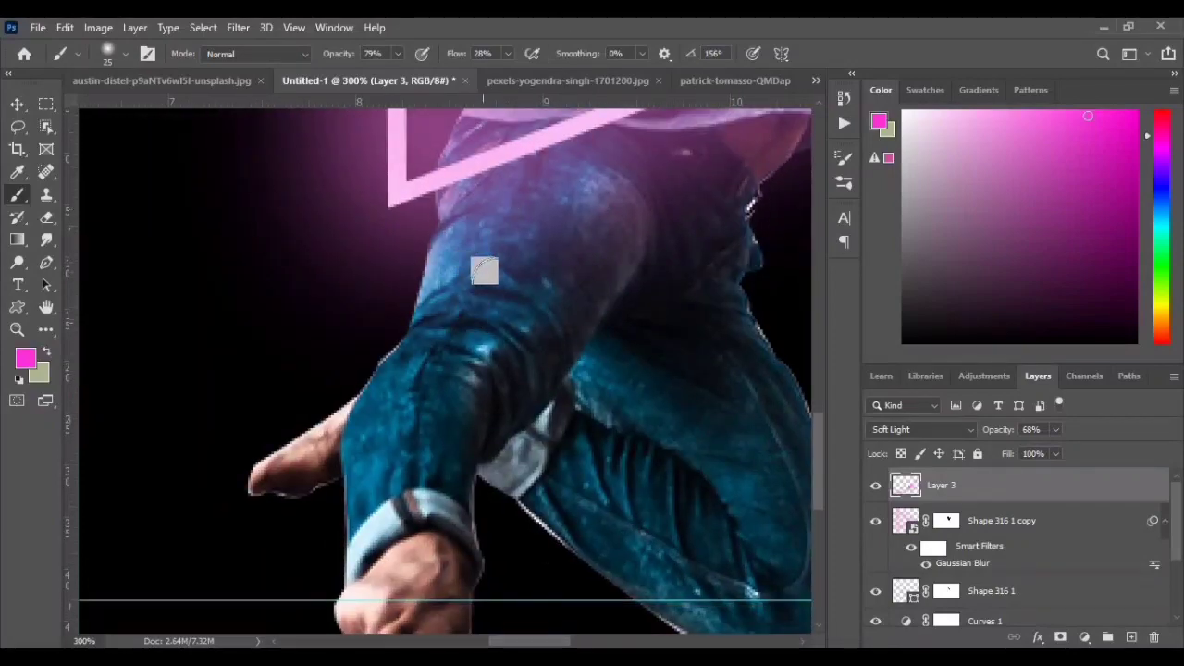
mouse_move(484, 270)
mouse_down()
mouse_move(420, 305)
mouse_move(378, 469)
mouse_move(388, 492)
mouse_move(412, 373)
mouse_move(514, 231)
mouse_move(400, 328)
mouse_move(348, 402)
mouse_move(422, 396)
mouse_move(392, 437)
mouse_up()
drag(684, 466, 376, 266)
mouse_move(449, 124)
mouse_down()
mouse_move(407, 198)
mouse_move(490, 156)
mouse_up()
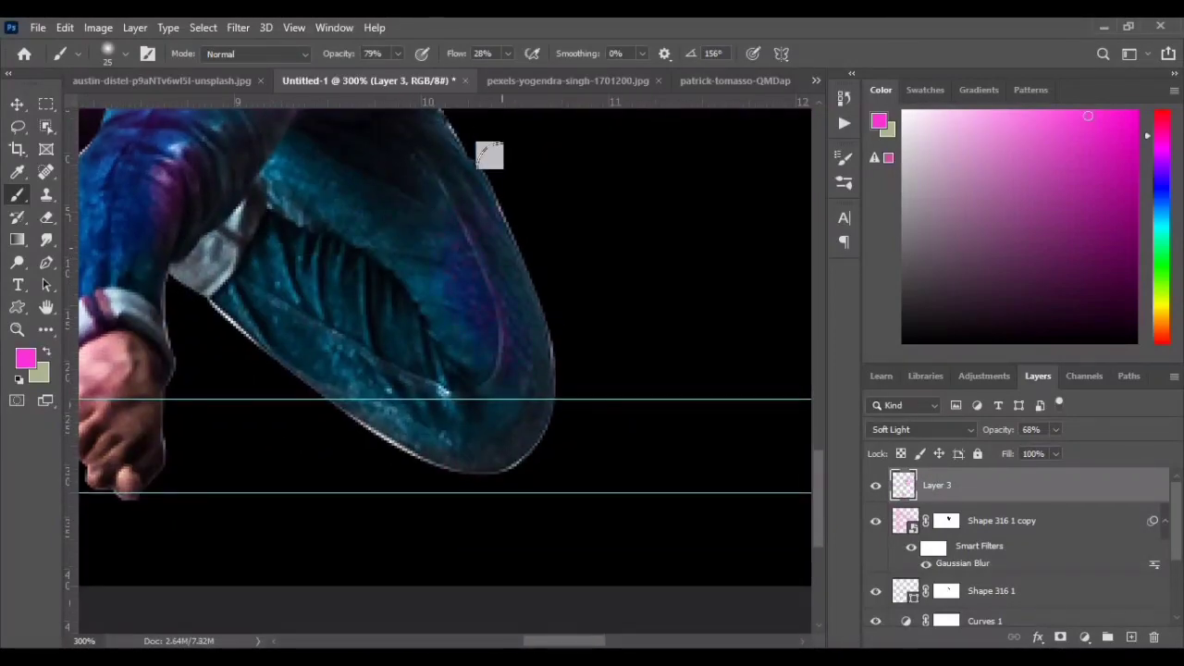
Check the whole image with Layer 3 hidden, then delete that magenta tint layer.
key(ctrl+minus)
key(ctrl+minus)
key(ctrl+minus)
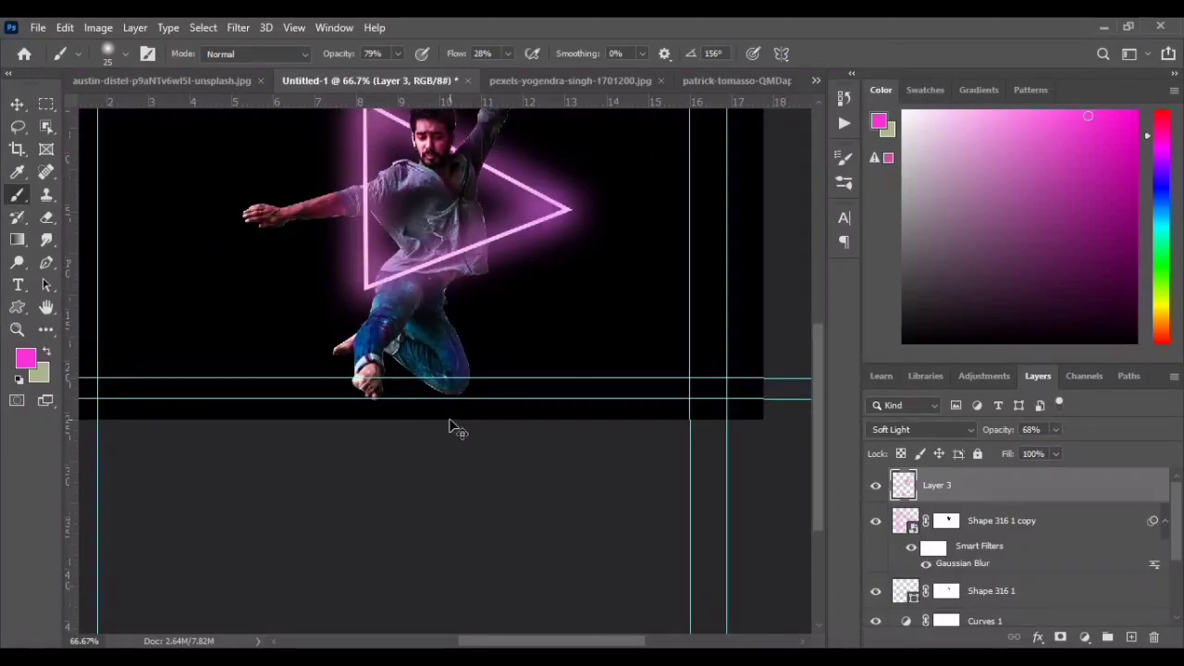
key(ctrl+minus)
key(ctrl+plus)
click(875, 486)
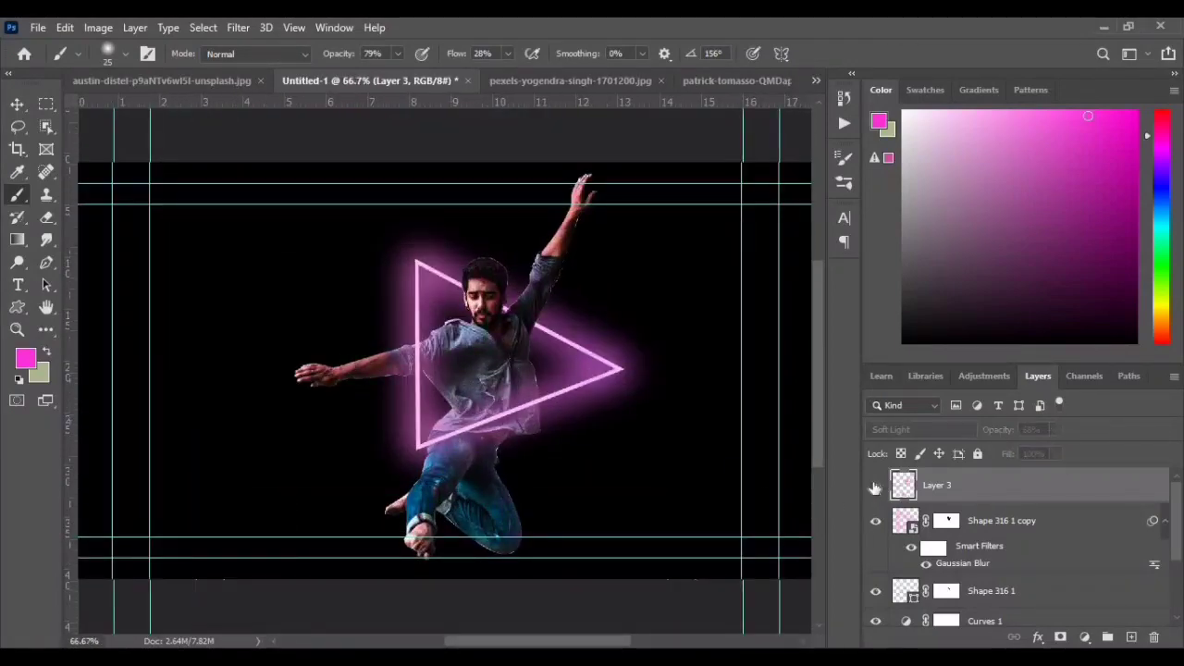
right_click(1032, 485)
click(846, 129)
click(498, 268)
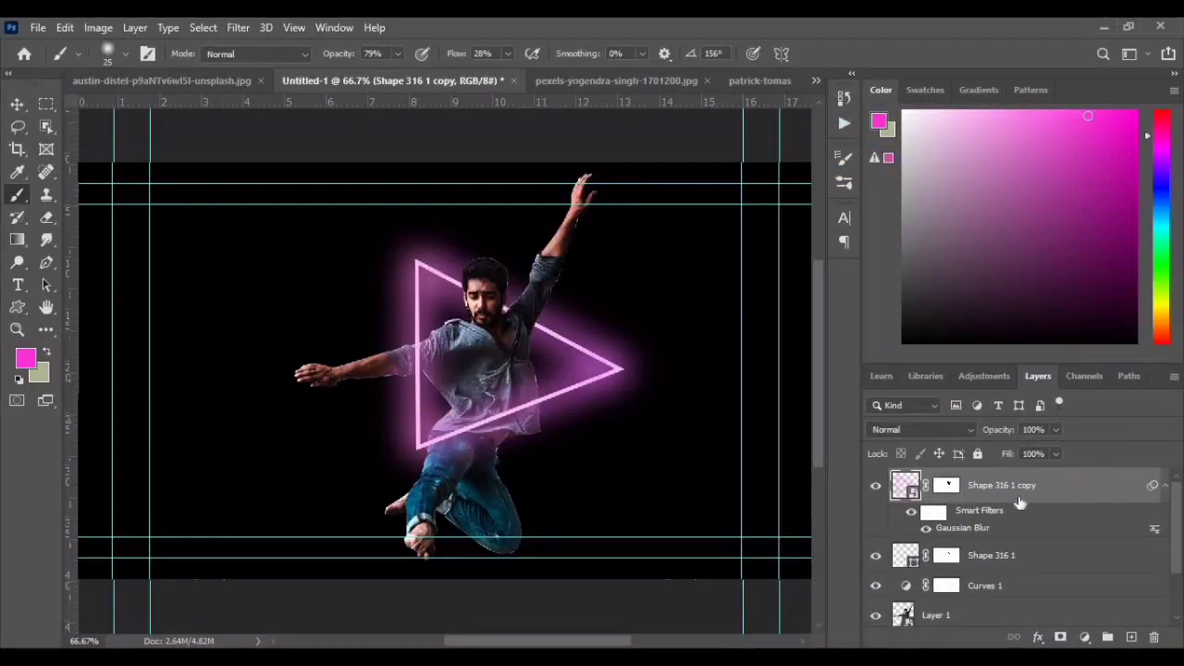
Stamp all visible layers into a new merged layer at the top of the stack and compare by toggling its visibility.
click(1087, 641)
key(Escape)
key(ctrl+shift+alt+e)
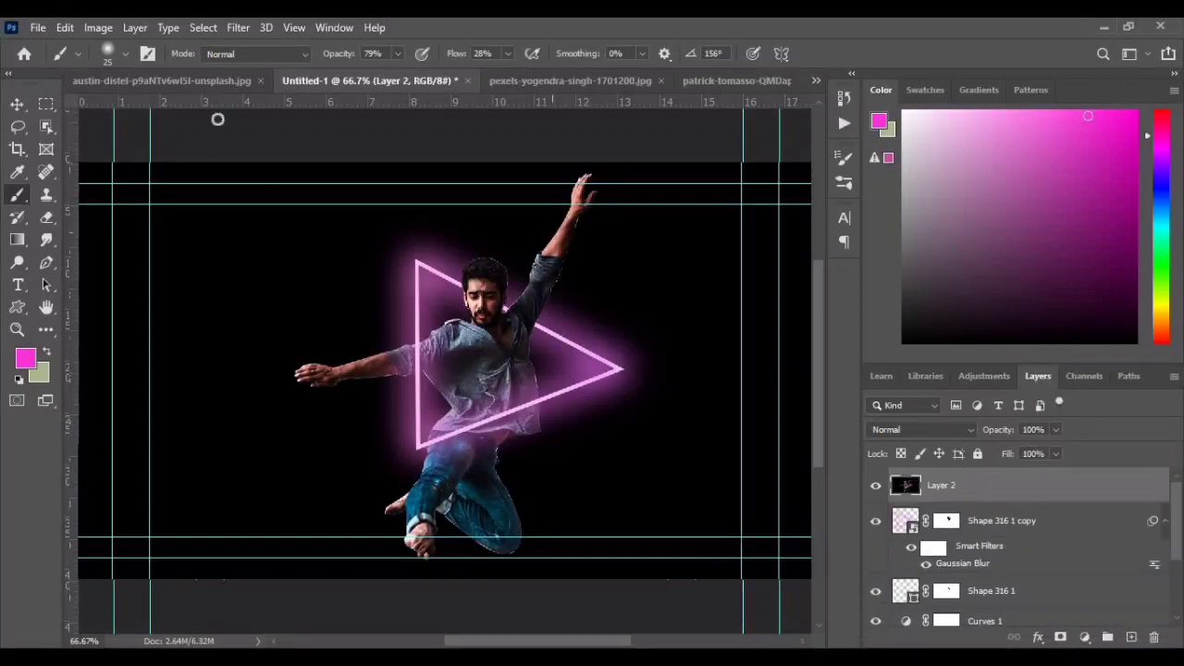
click(875, 486)
click(874, 487)
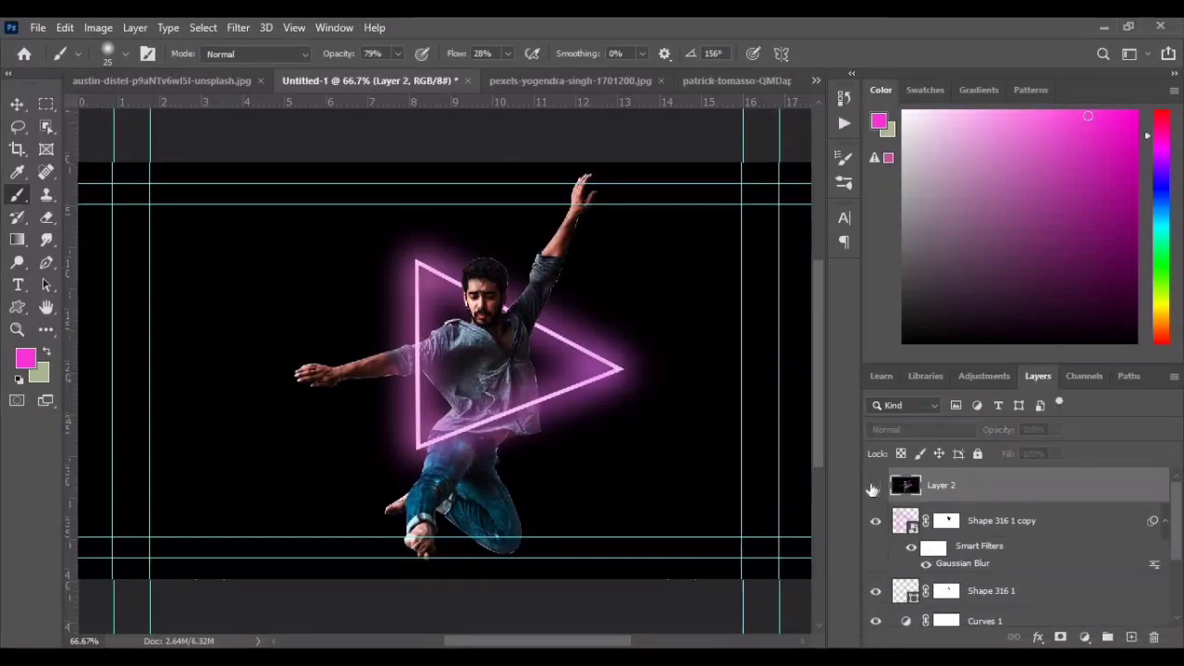
Open the merged layer in the Camera Raw Filter and set Temperature to +3 and Exposure to +0.05.
click(238, 27)
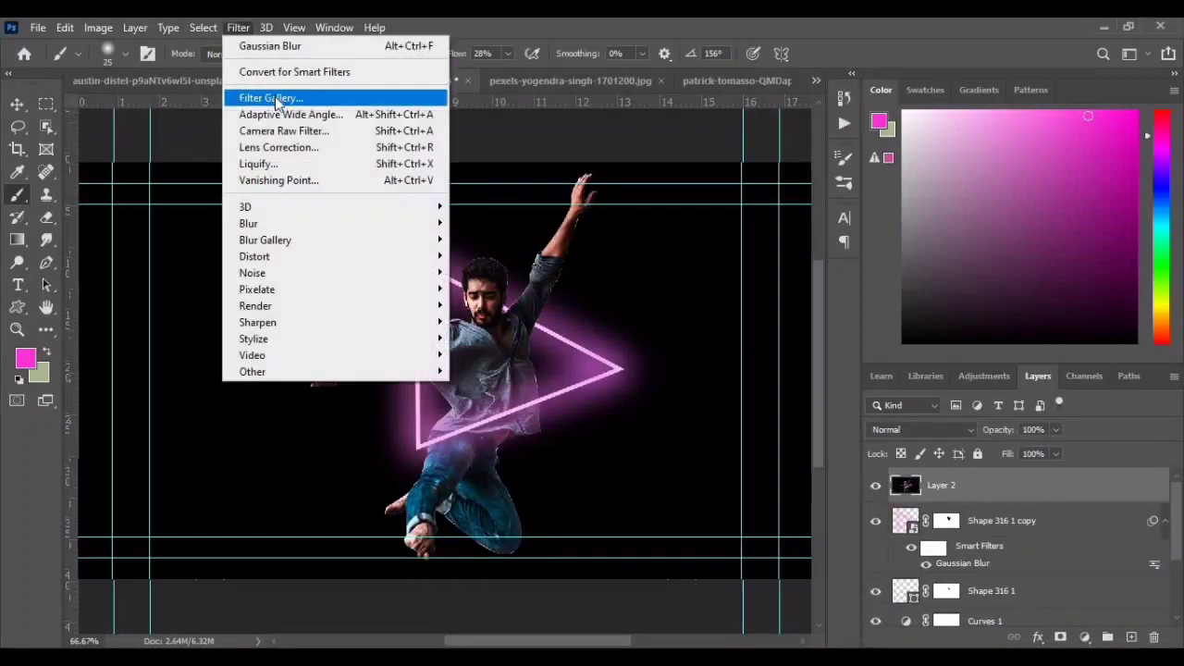
click(277, 131)
scroll(904, 308, up, 5)
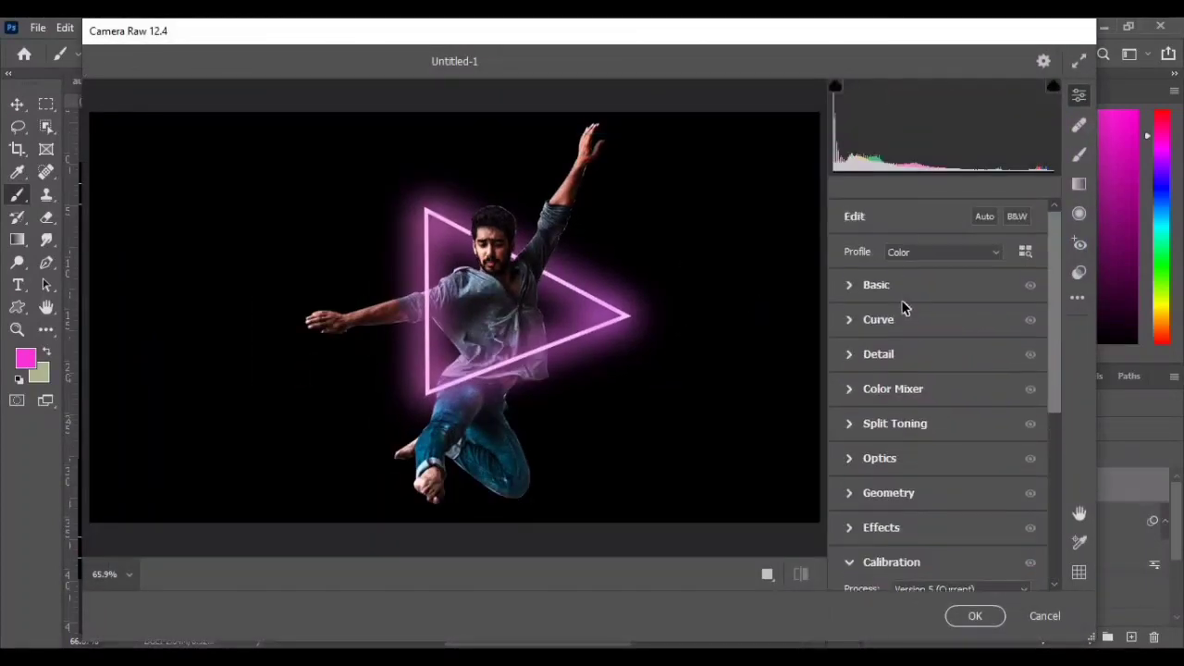
click(911, 285)
drag(939, 283, 953, 282)
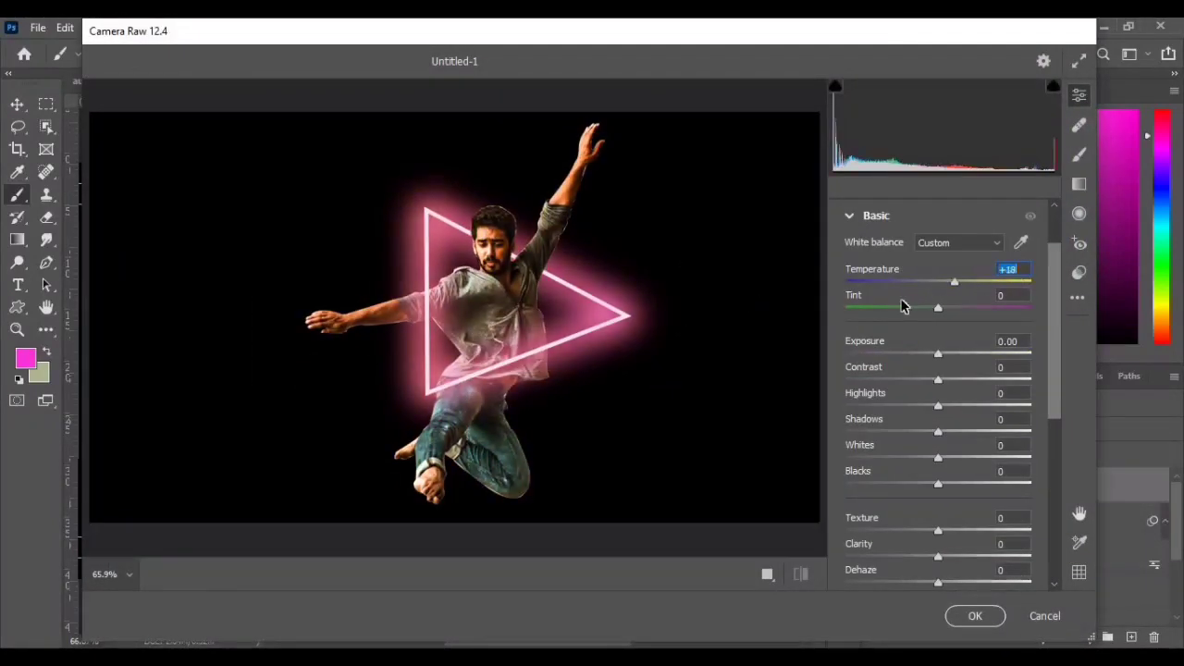
drag(885, 306, 940, 324)
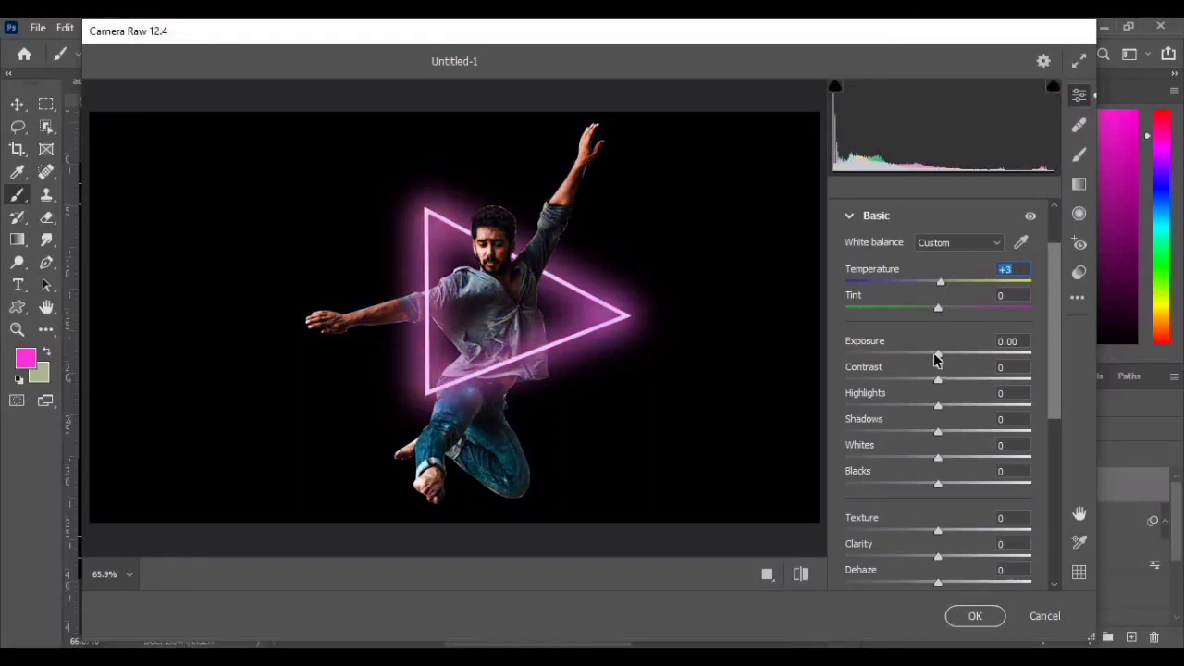
mouse_move(938, 359)
mouse_down()
mouse_move(990, 357)
mouse_move(937, 364)
mouse_up()
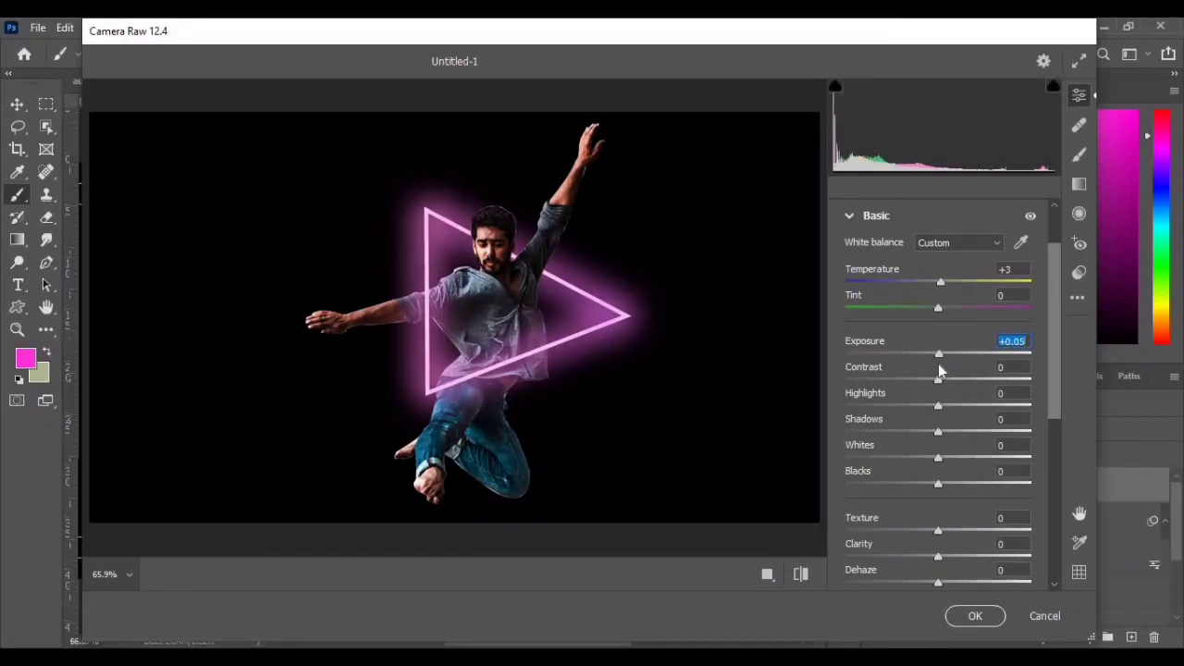
Set the Color Mixer hues to Reds -10, Oranges -1 and Magentas +3, and apply the Camera Raw adjustments.
scroll(937, 365, down, 10)
click(910, 399)
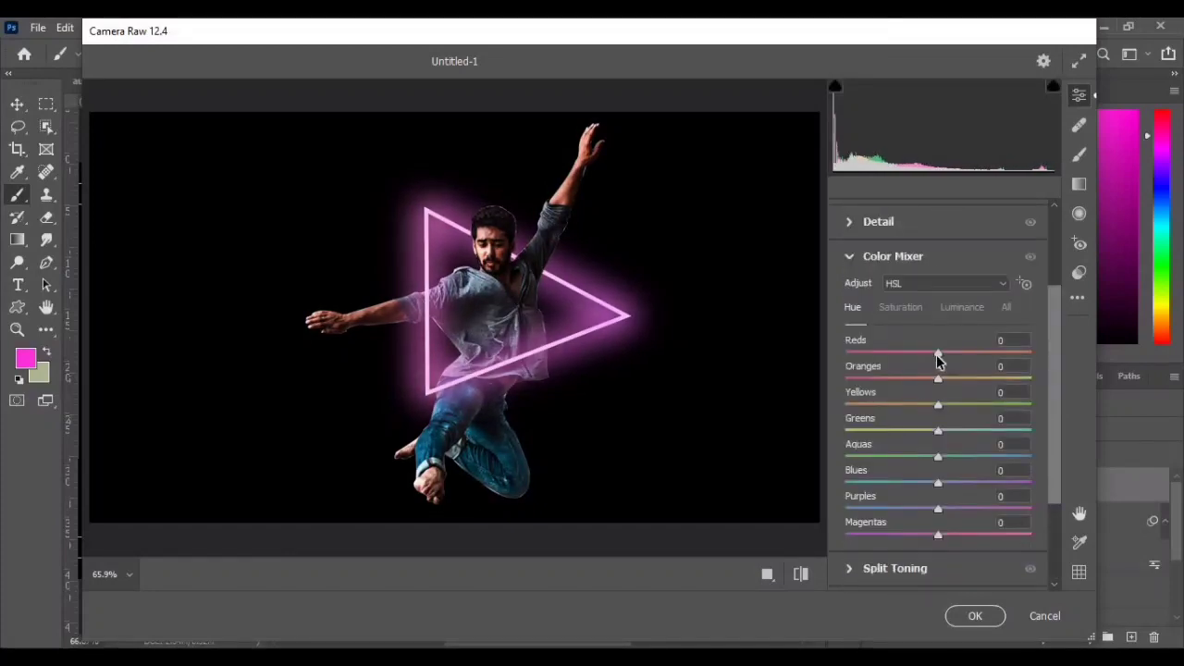
drag(1008, 367, 929, 370)
scroll(939, 435, down, 2)
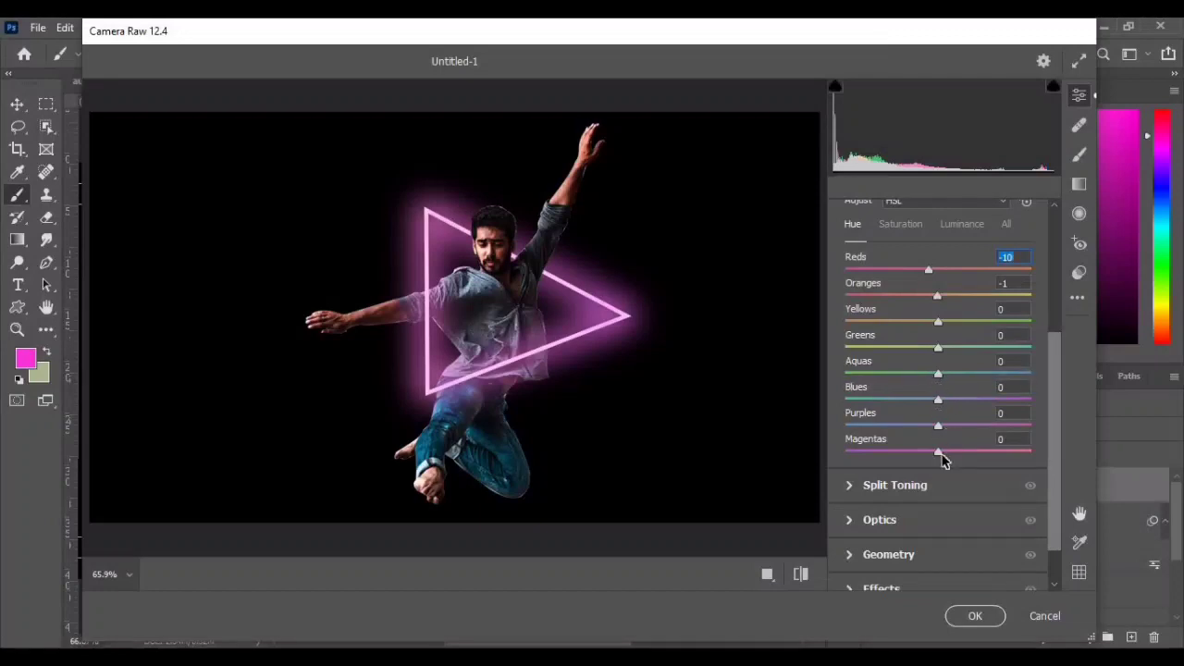
mouse_move(942, 456)
mouse_down()
mouse_move(1012, 454)
mouse_move(835, 463)
mouse_move(940, 463)
mouse_up()
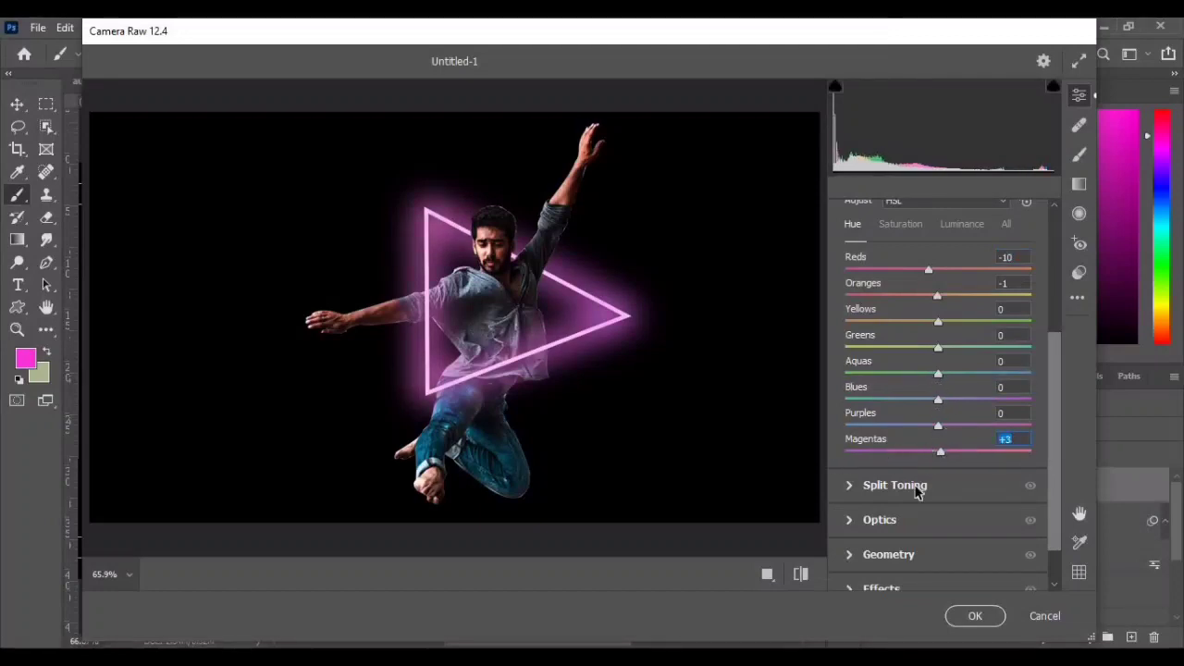
click(976, 615)
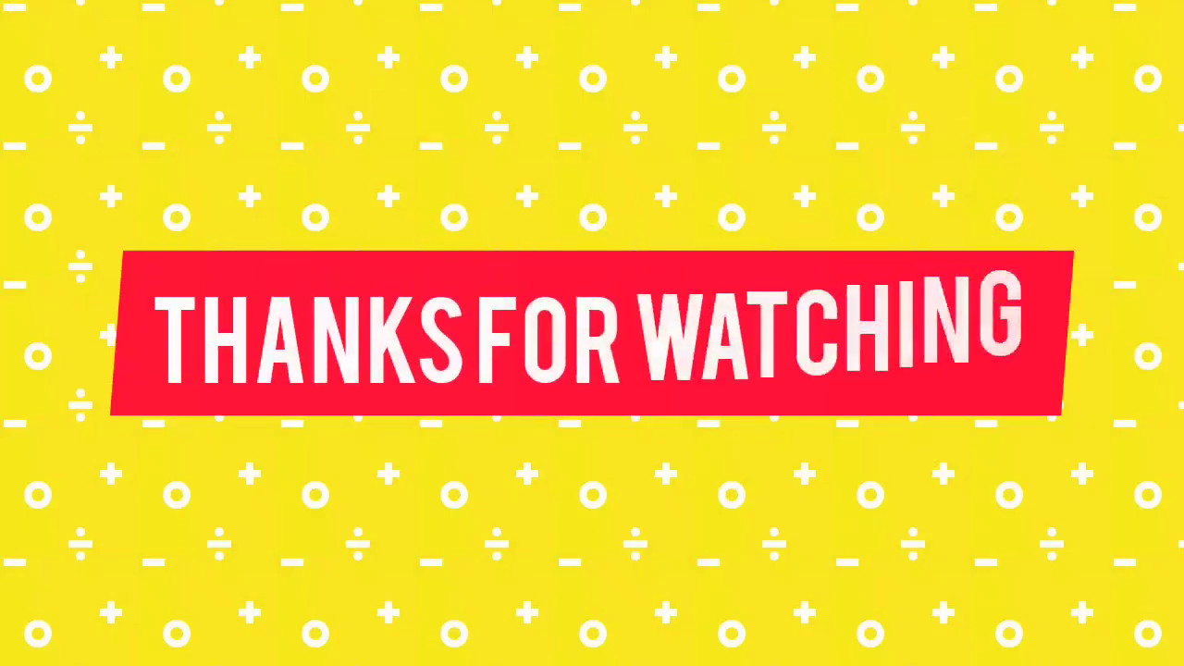